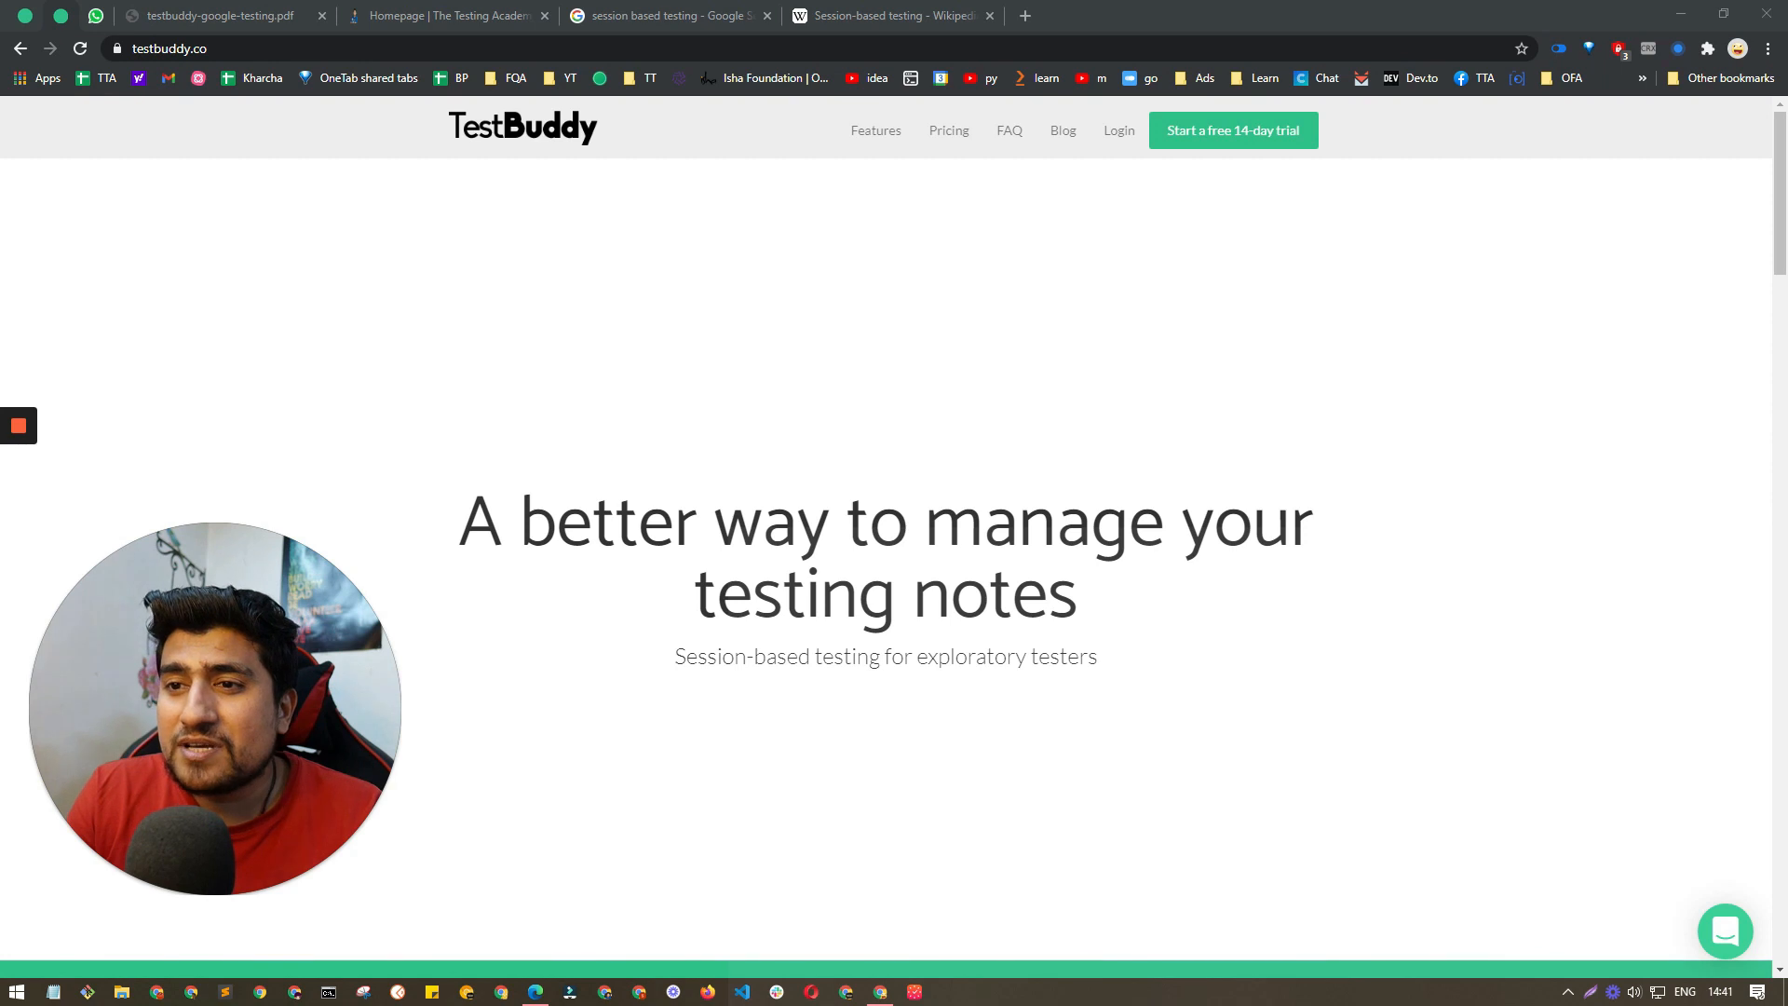
Step: Read the TestBuddy homepage headline and tagline about managing session-based testing notes
{"action": "left_click_drag", "start_coordinate": [520, 522], "coordinate": [1091, 610]}
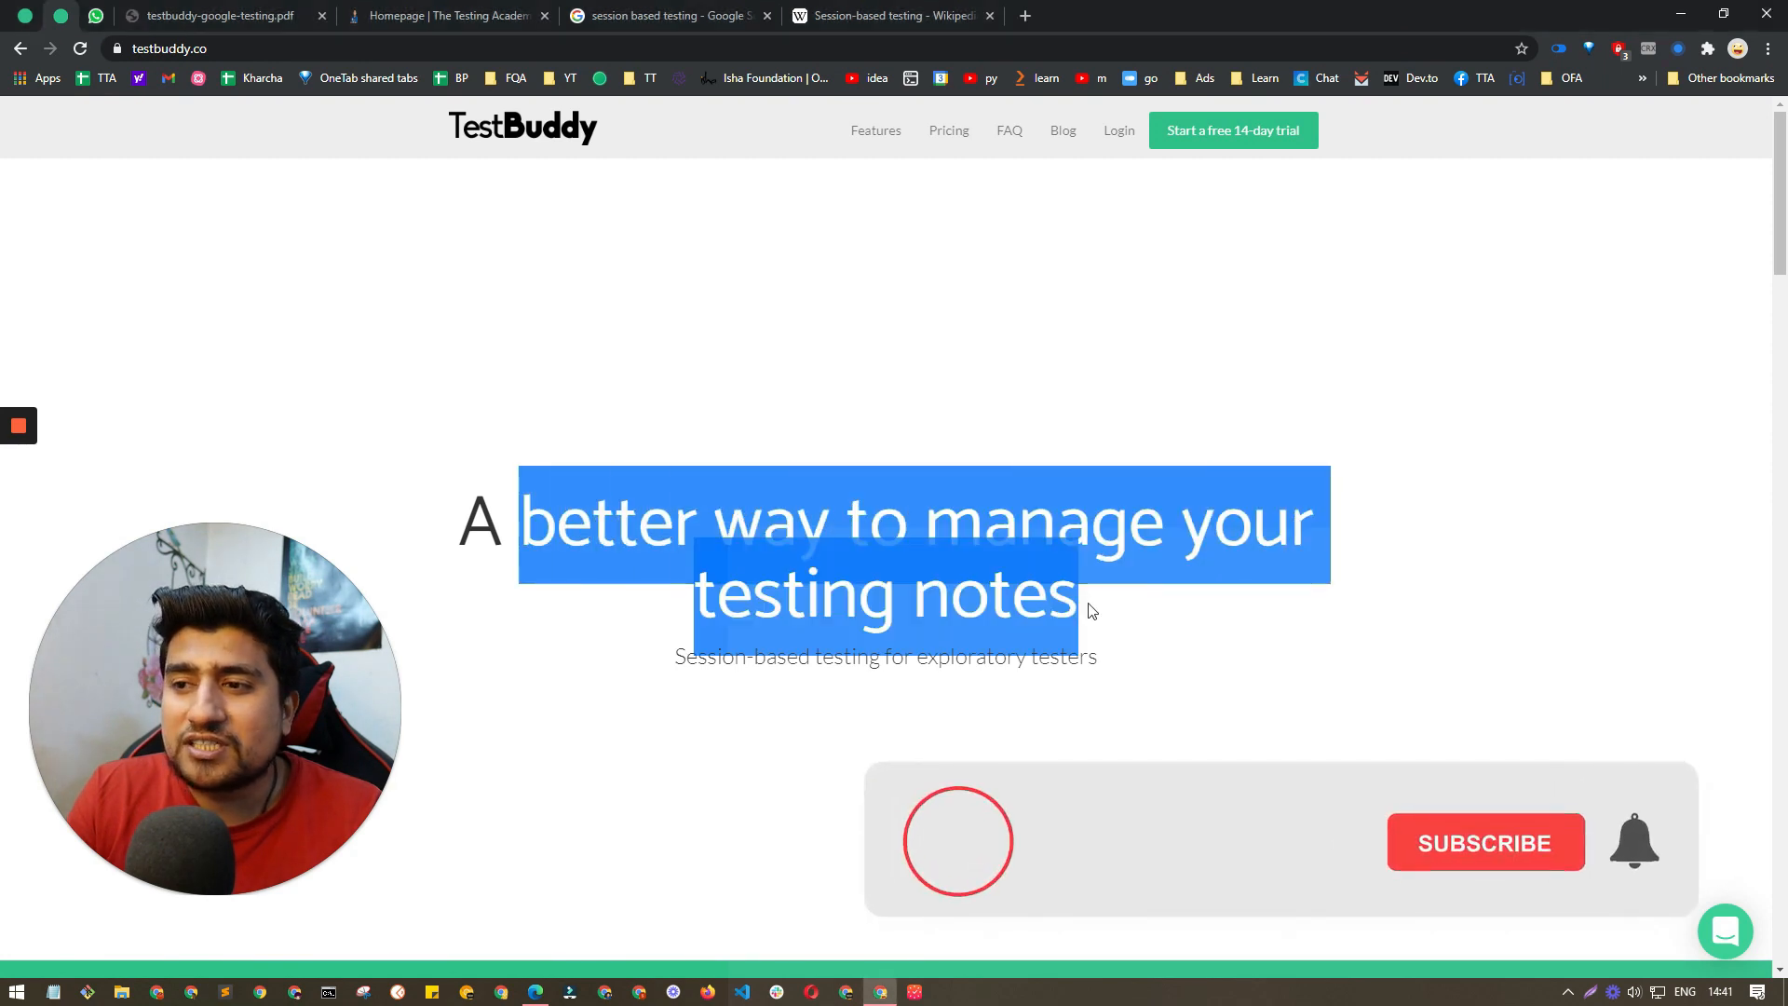
{"action": "left_click", "coordinate": [759, 686]}
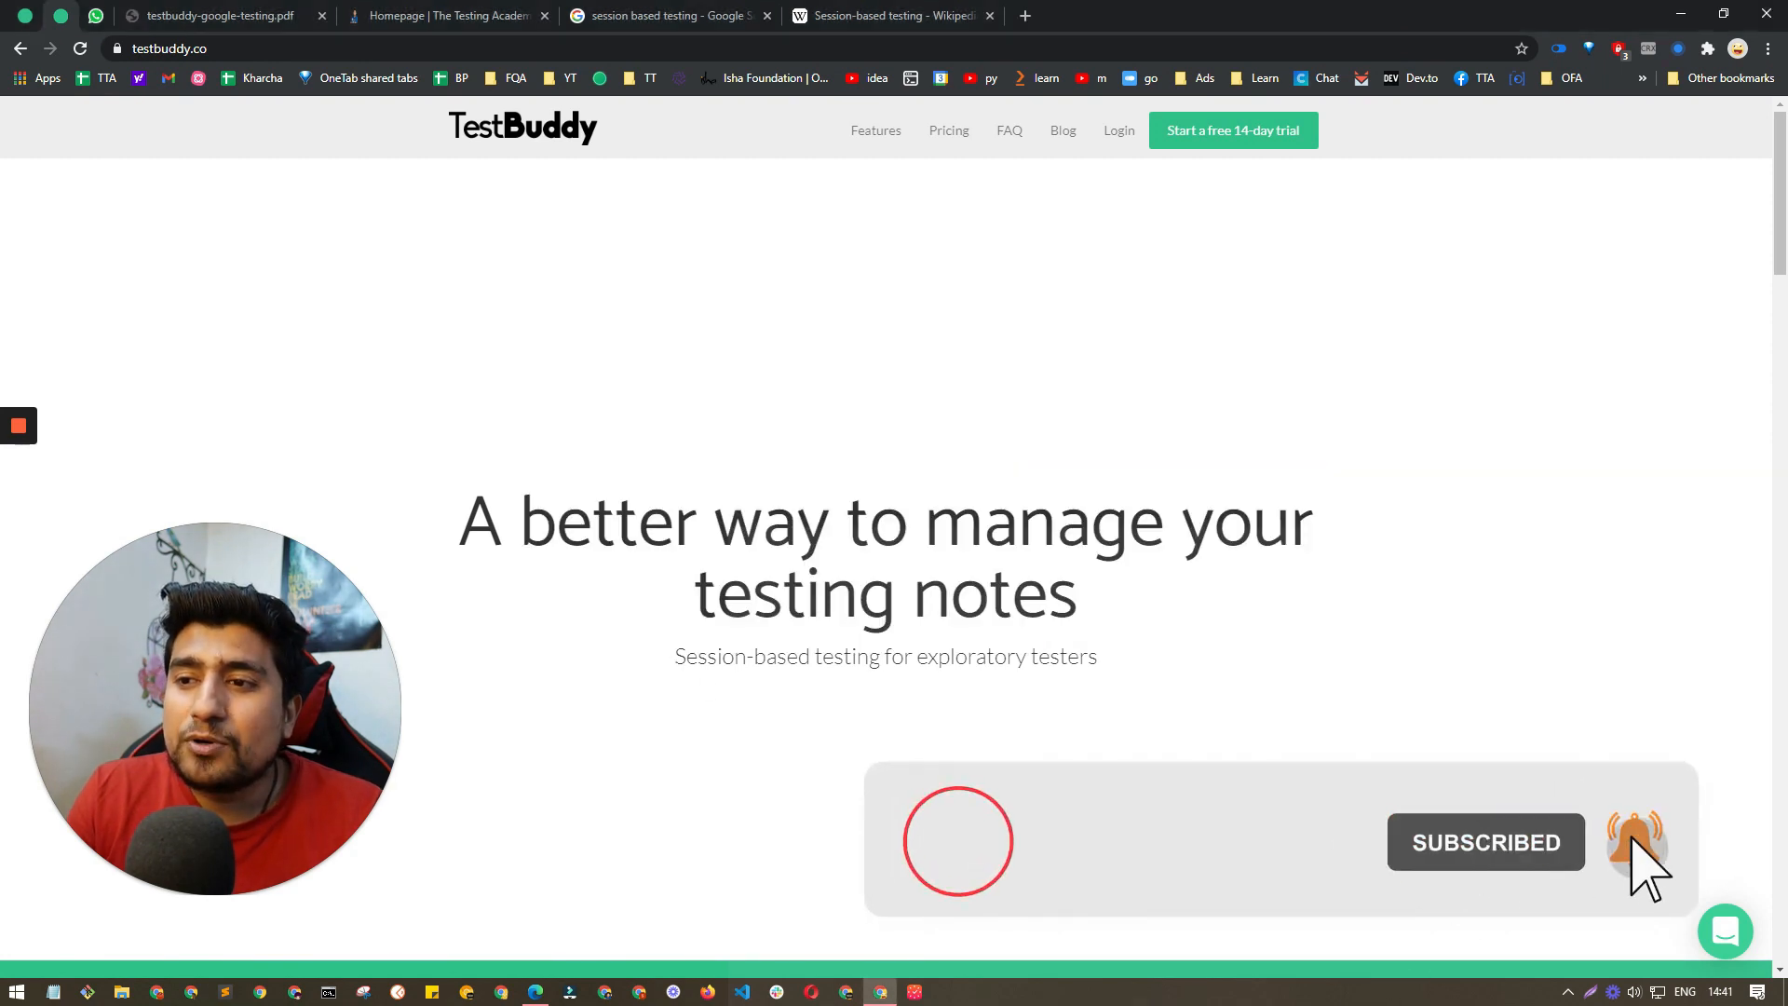
{"action": "left_click_drag", "start_coordinate": [675, 657], "coordinate": [1114, 671]}
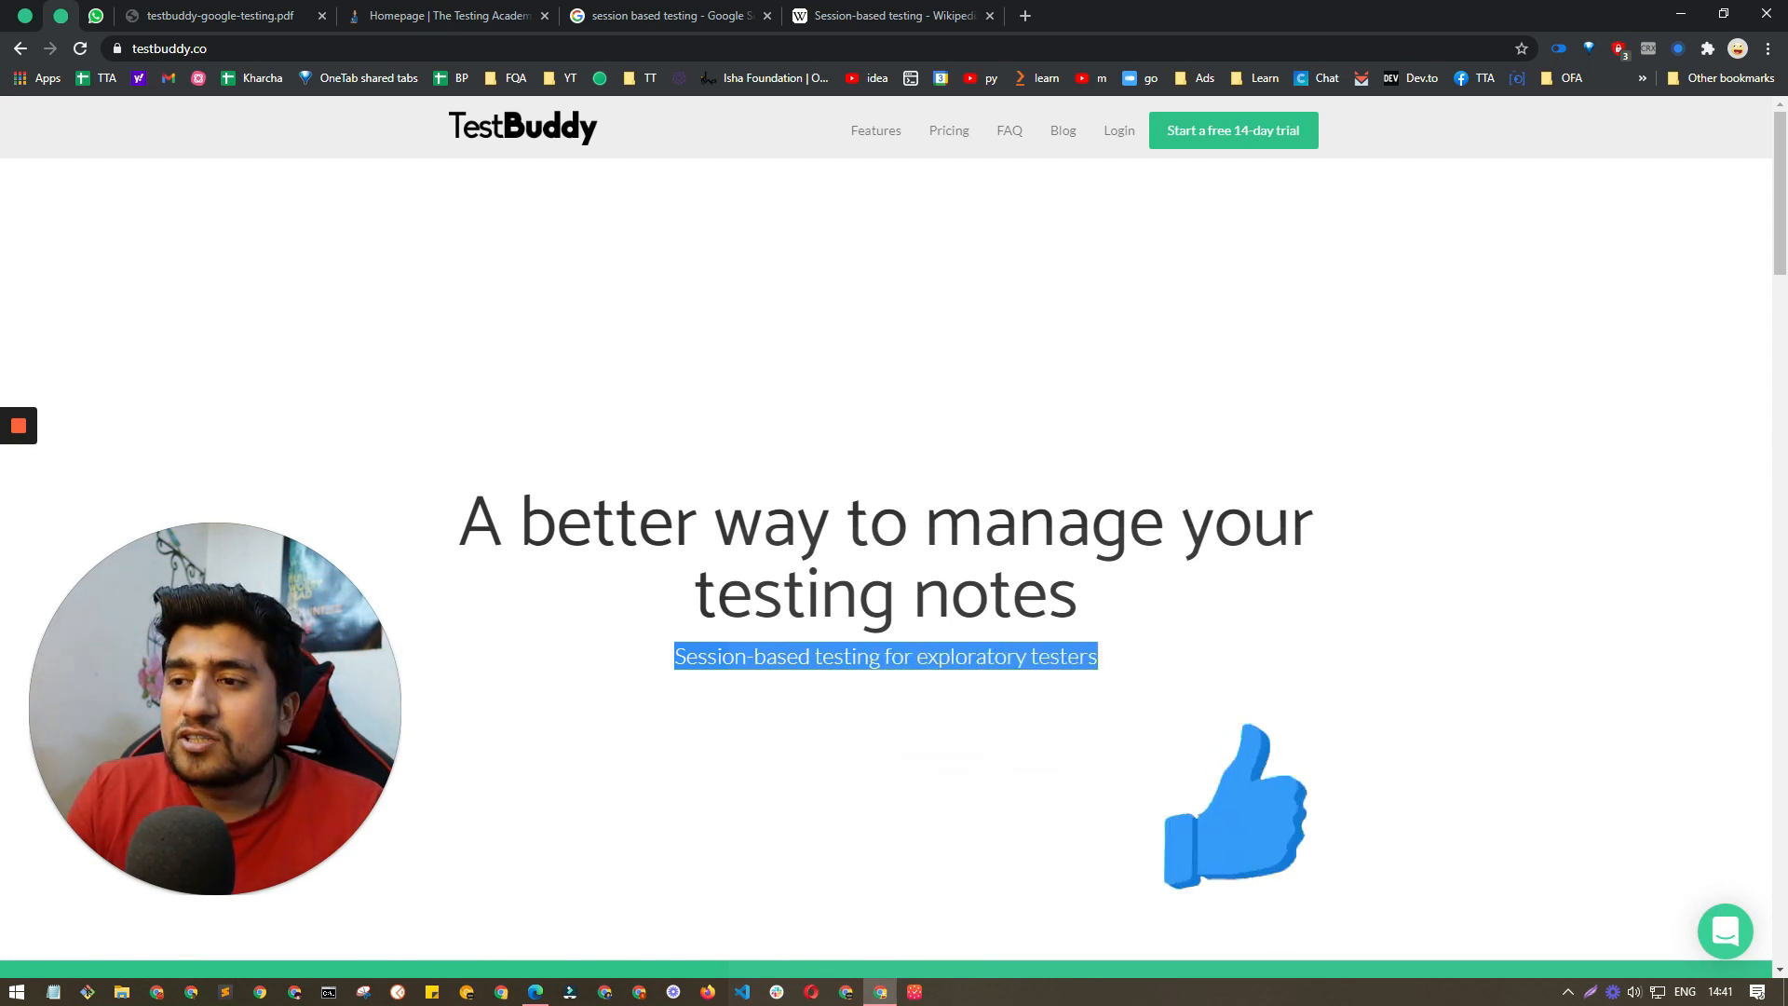
{"action": "left_click", "coordinate": [797, 351]}
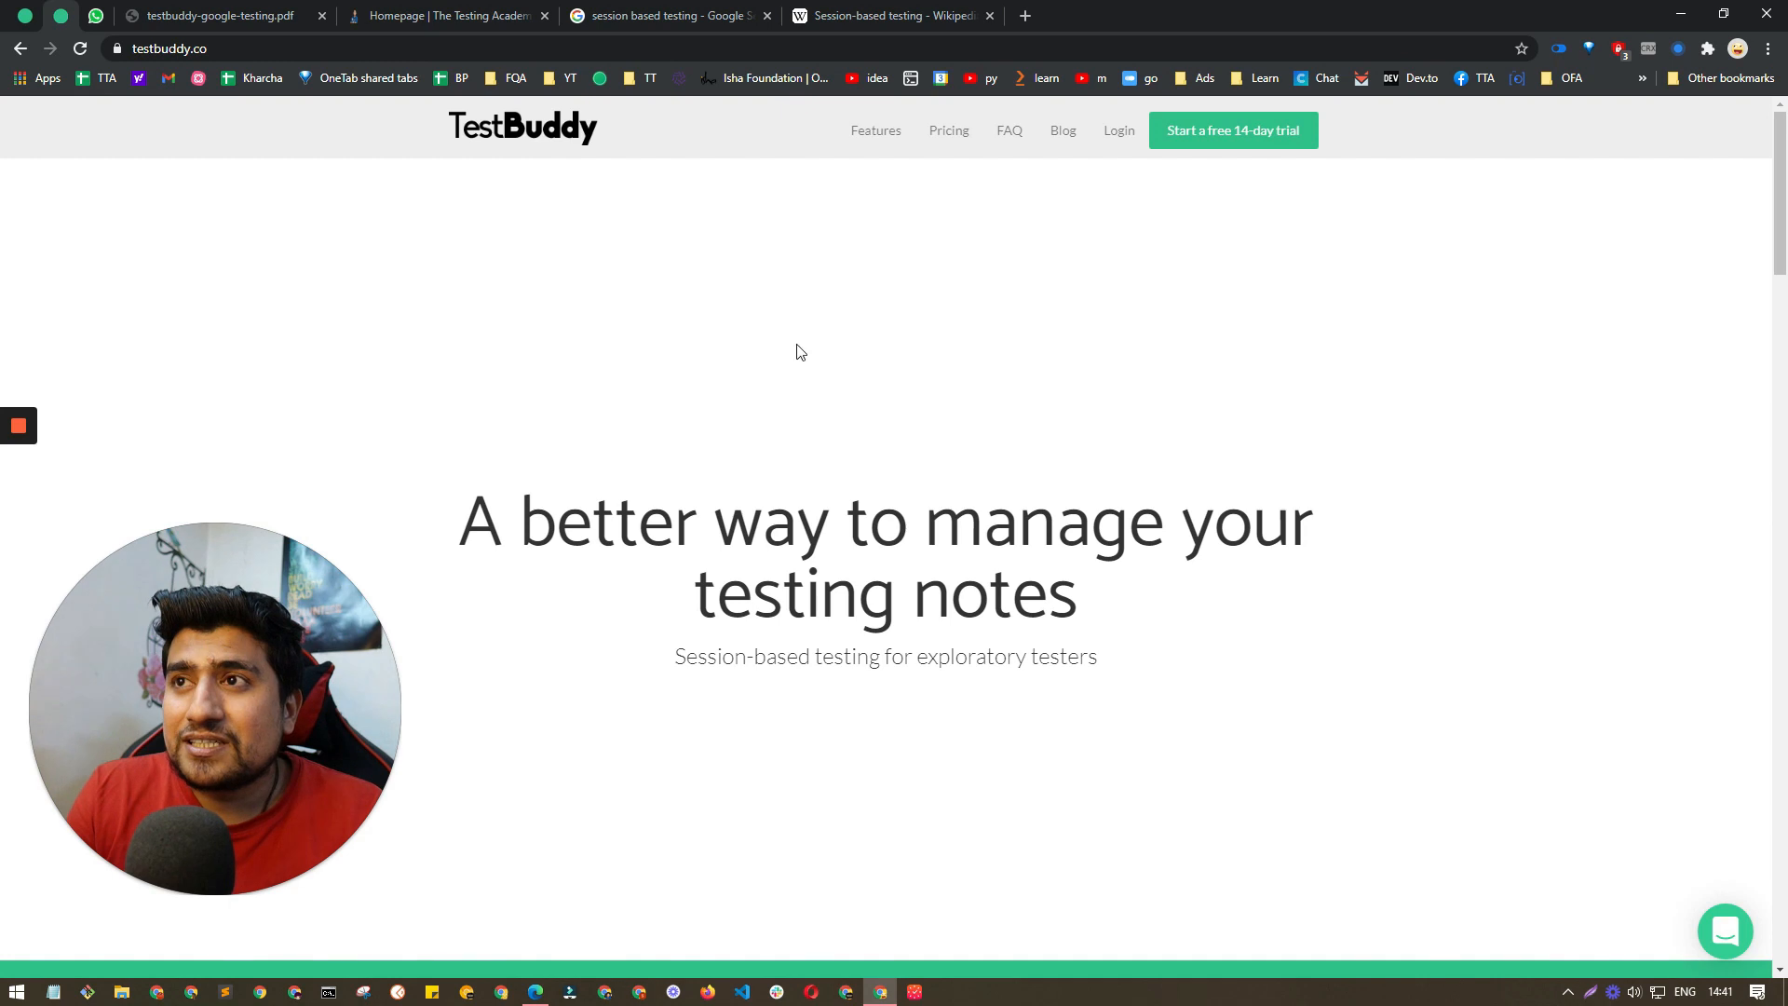
Step: Review the Google featured snippet, highlighting 'software' and 'exploratory testing'
{"action": "key", "text": "ctrl+Tab"}
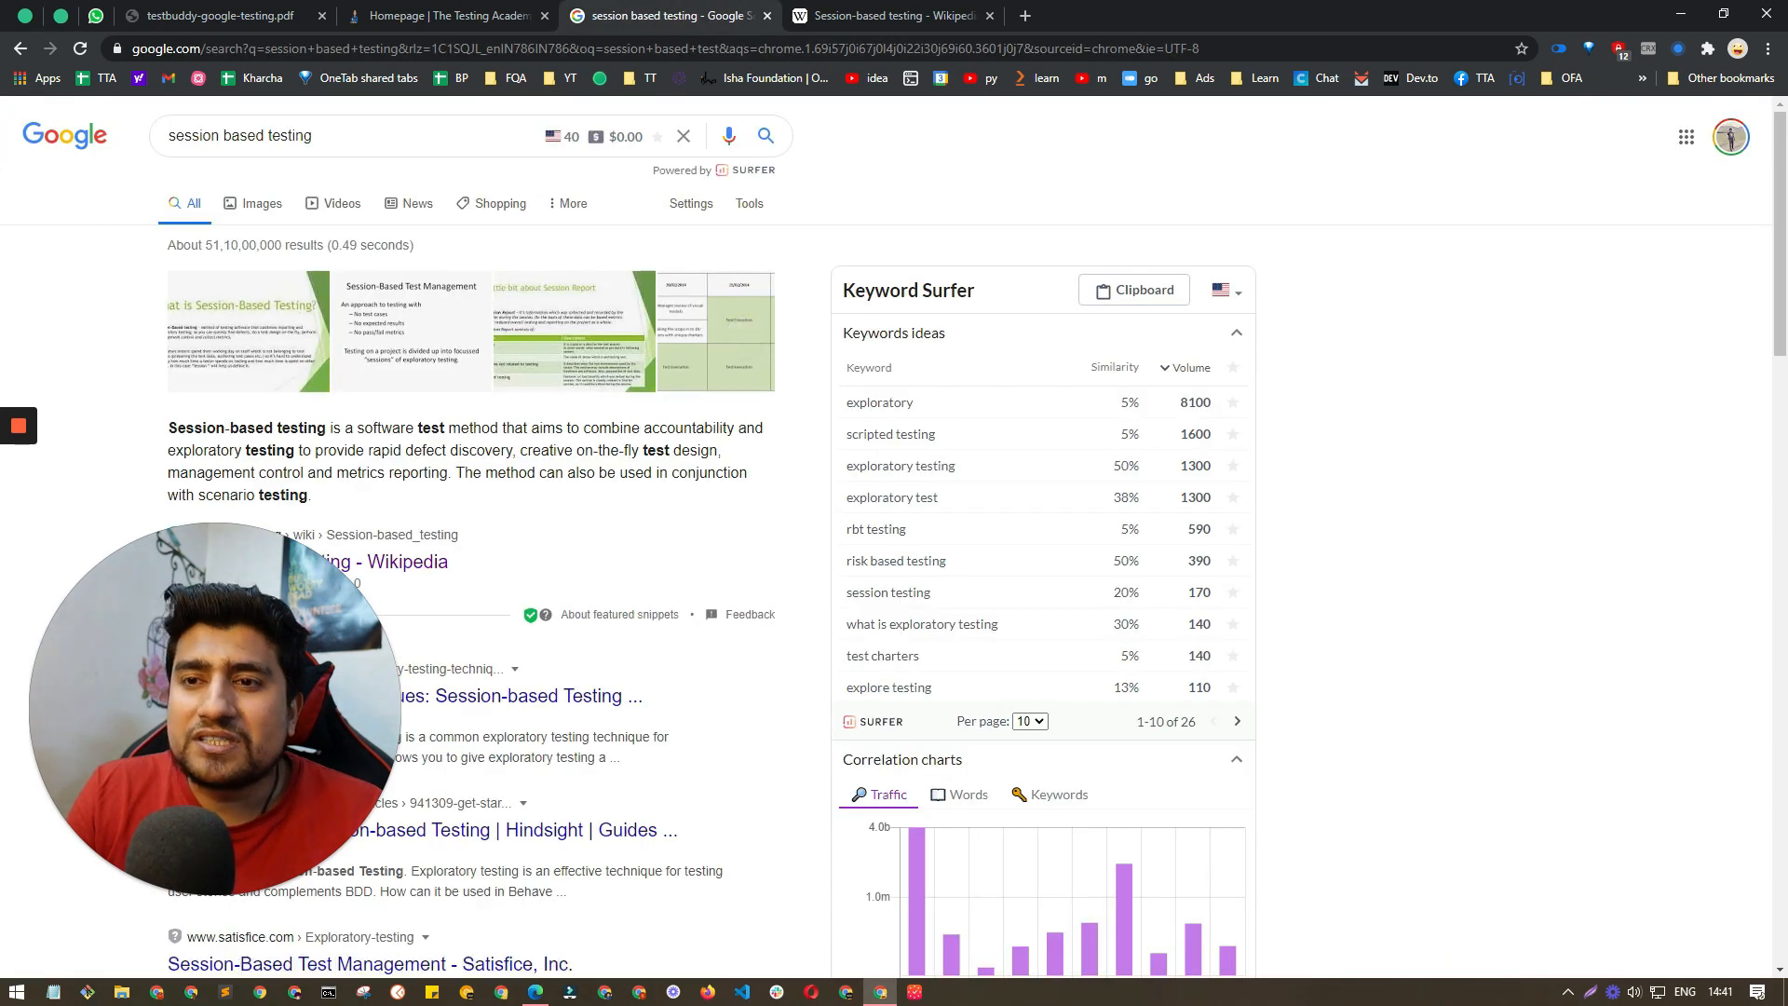
{"action": "double_click", "coordinate": [384, 427]}
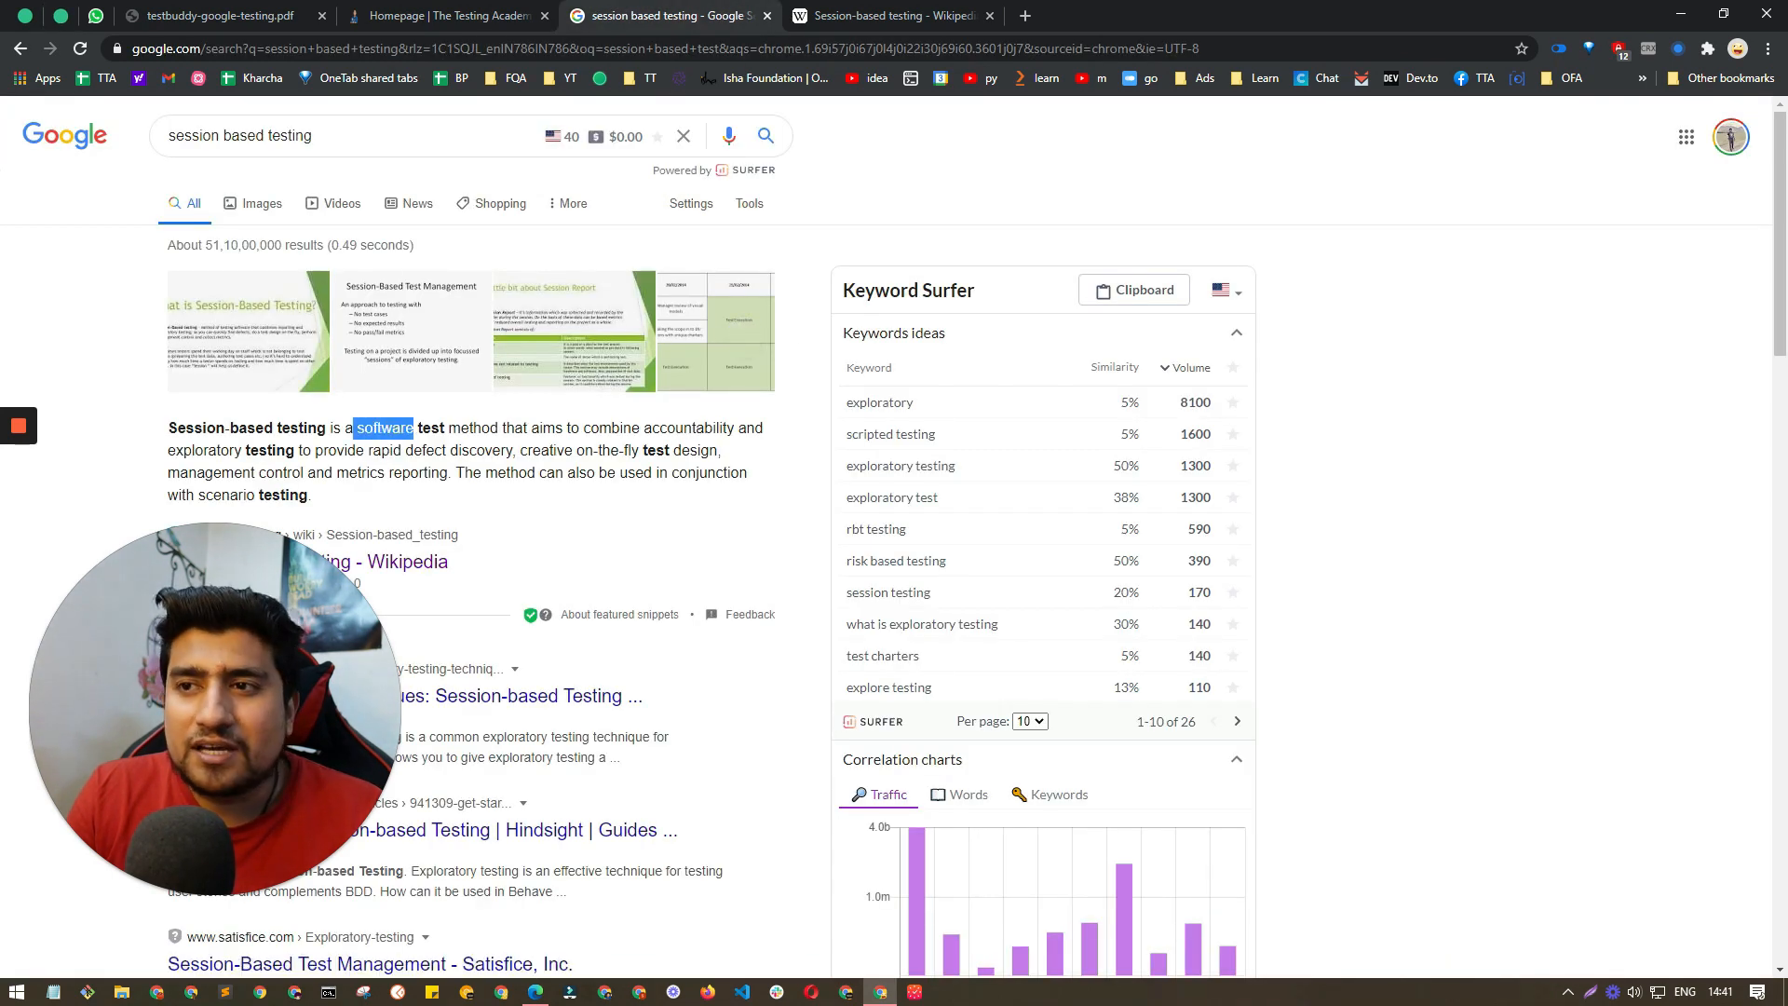
{"action": "left_click", "coordinate": [475, 441]}
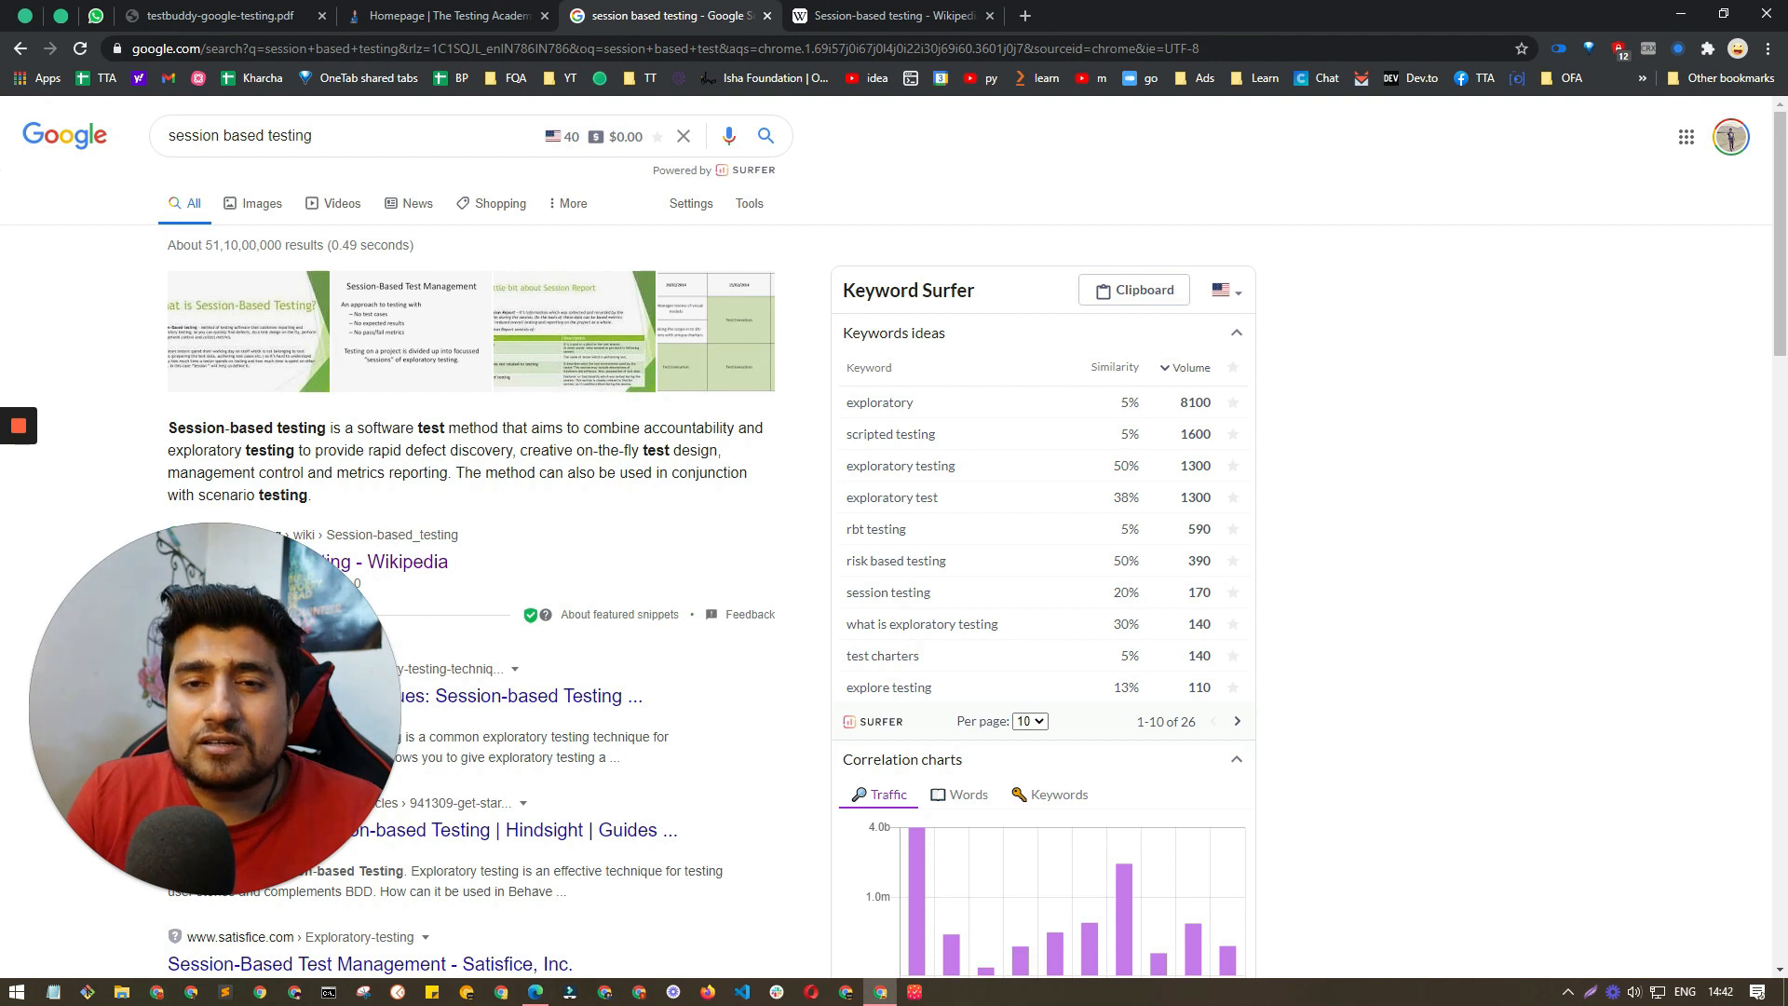
{"action": "left_click_drag", "start_coordinate": [296, 450], "coordinate": [168, 450]}
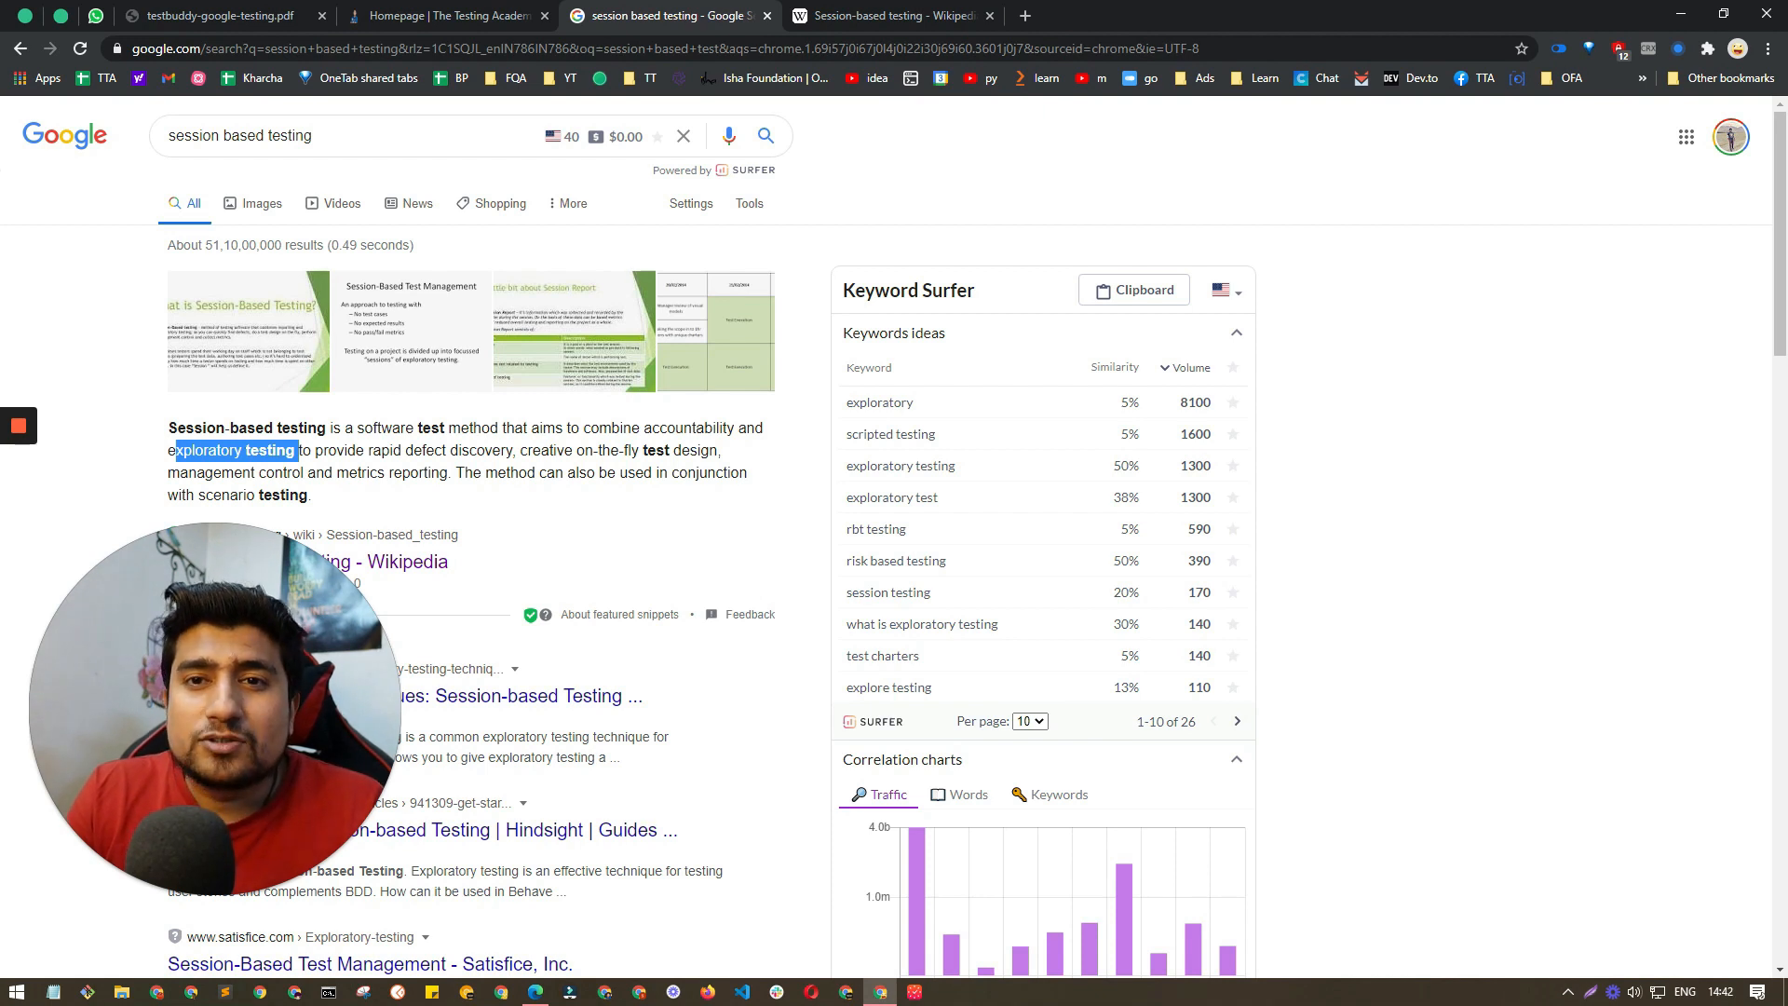
{"action": "left_click", "coordinate": [289, 471]}
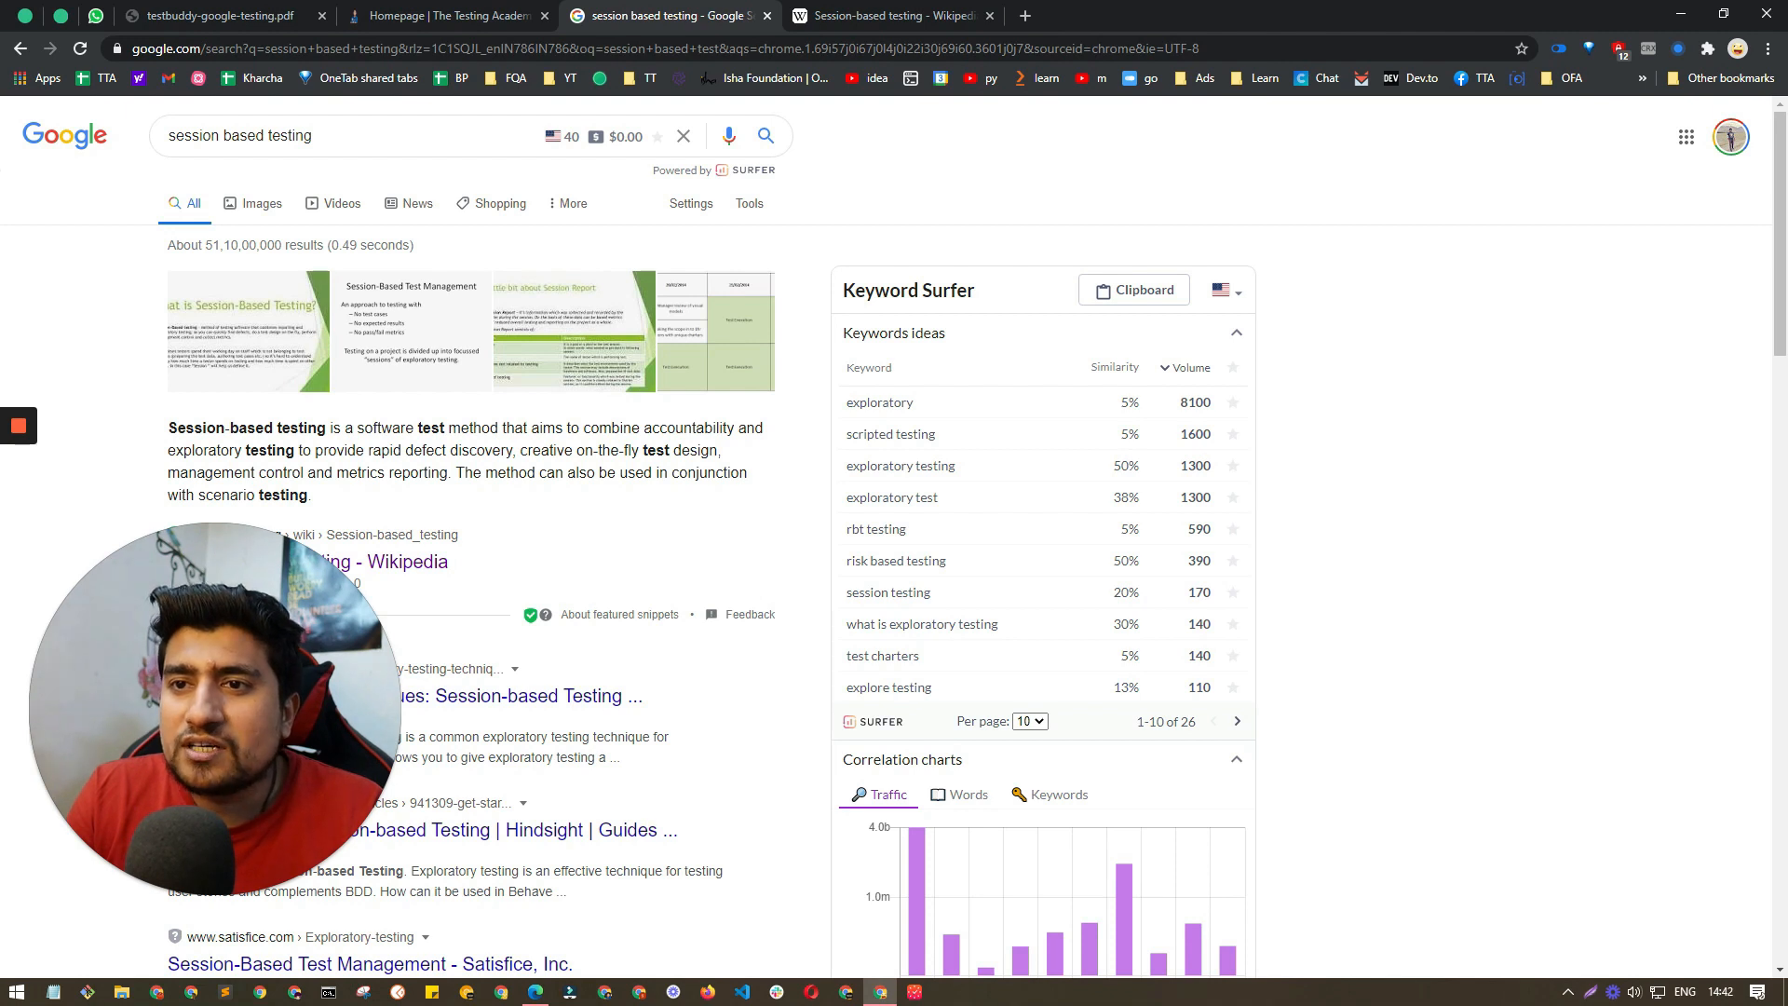
Step: Highlight the snippet's definition and test design phrase, then move to the Wikipedia article
{"action": "mouse_move", "coordinate": [329, 428]}
{"action": "left_mouse_down"}
{"action": "mouse_move", "coordinate": [722, 428]}
{"action": "mouse_move", "coordinate": [471, 450]}
{"action": "left_mouse_up"}
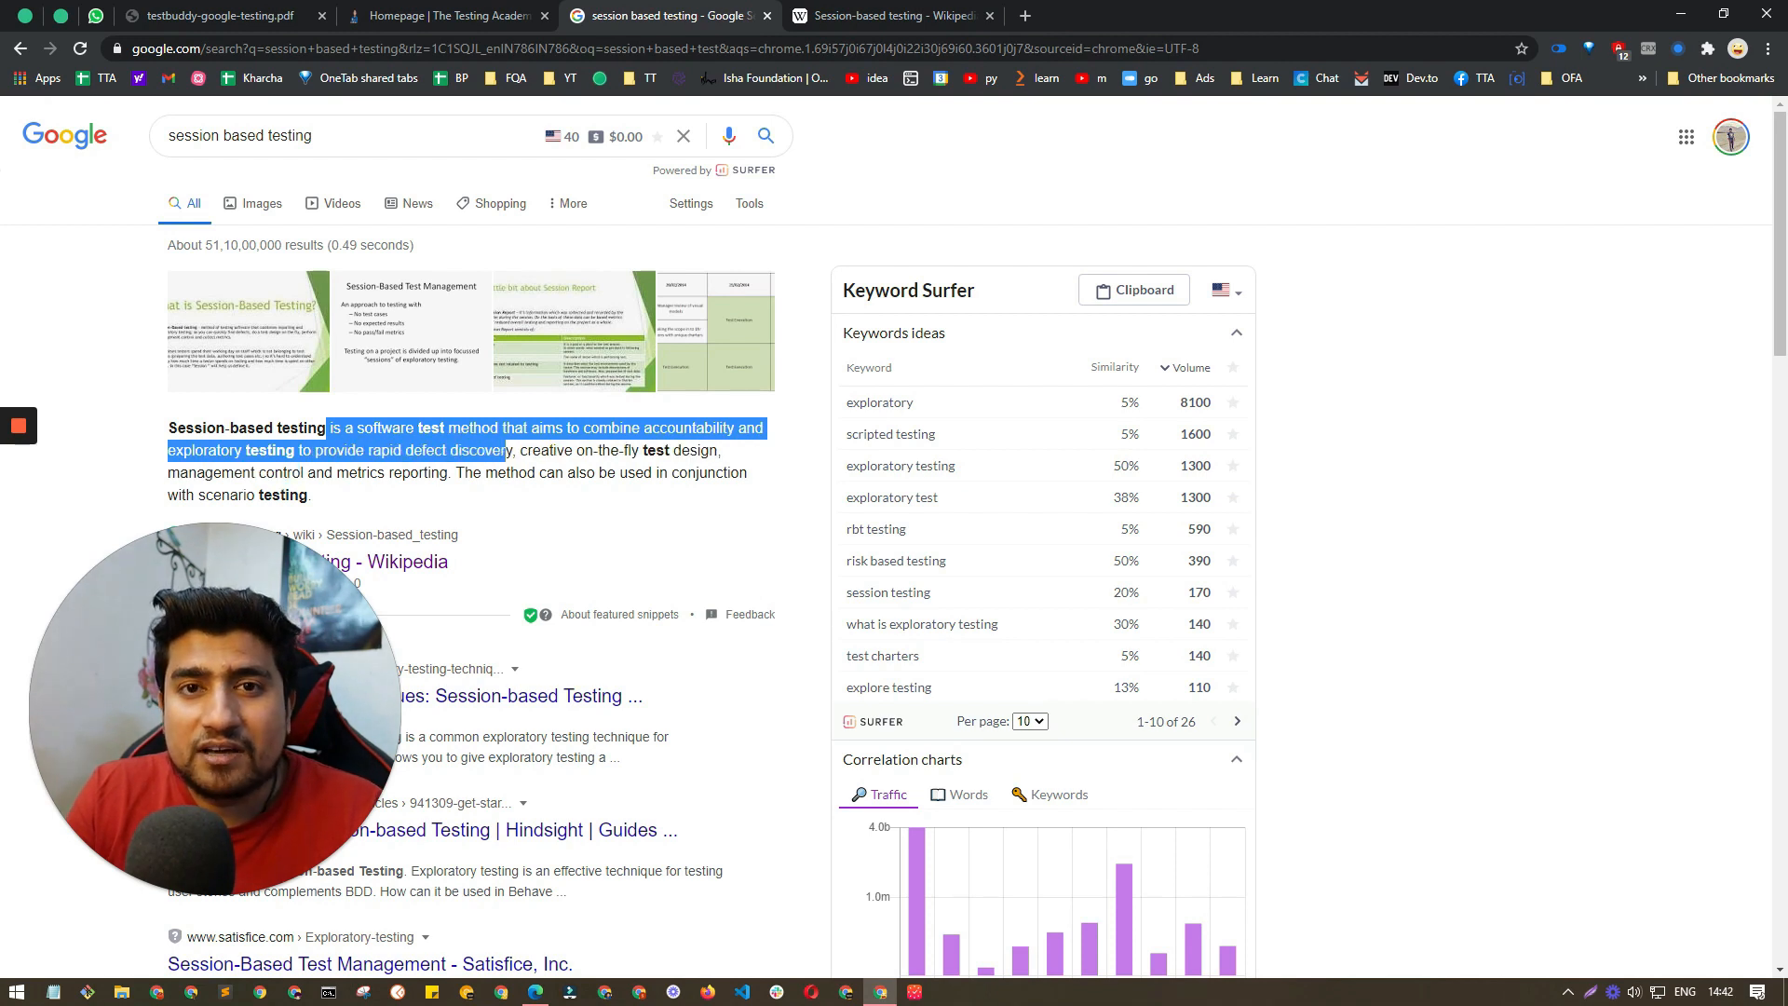
{"action": "left_click", "coordinate": [512, 451]}
{"action": "mouse_move", "coordinate": [517, 450]}
{"action": "left_mouse_down"}
{"action": "mouse_move", "coordinate": [727, 459]}
{"action": "mouse_move", "coordinate": [314, 487]}
{"action": "mouse_move", "coordinate": [451, 475]}
{"action": "left_mouse_up"}
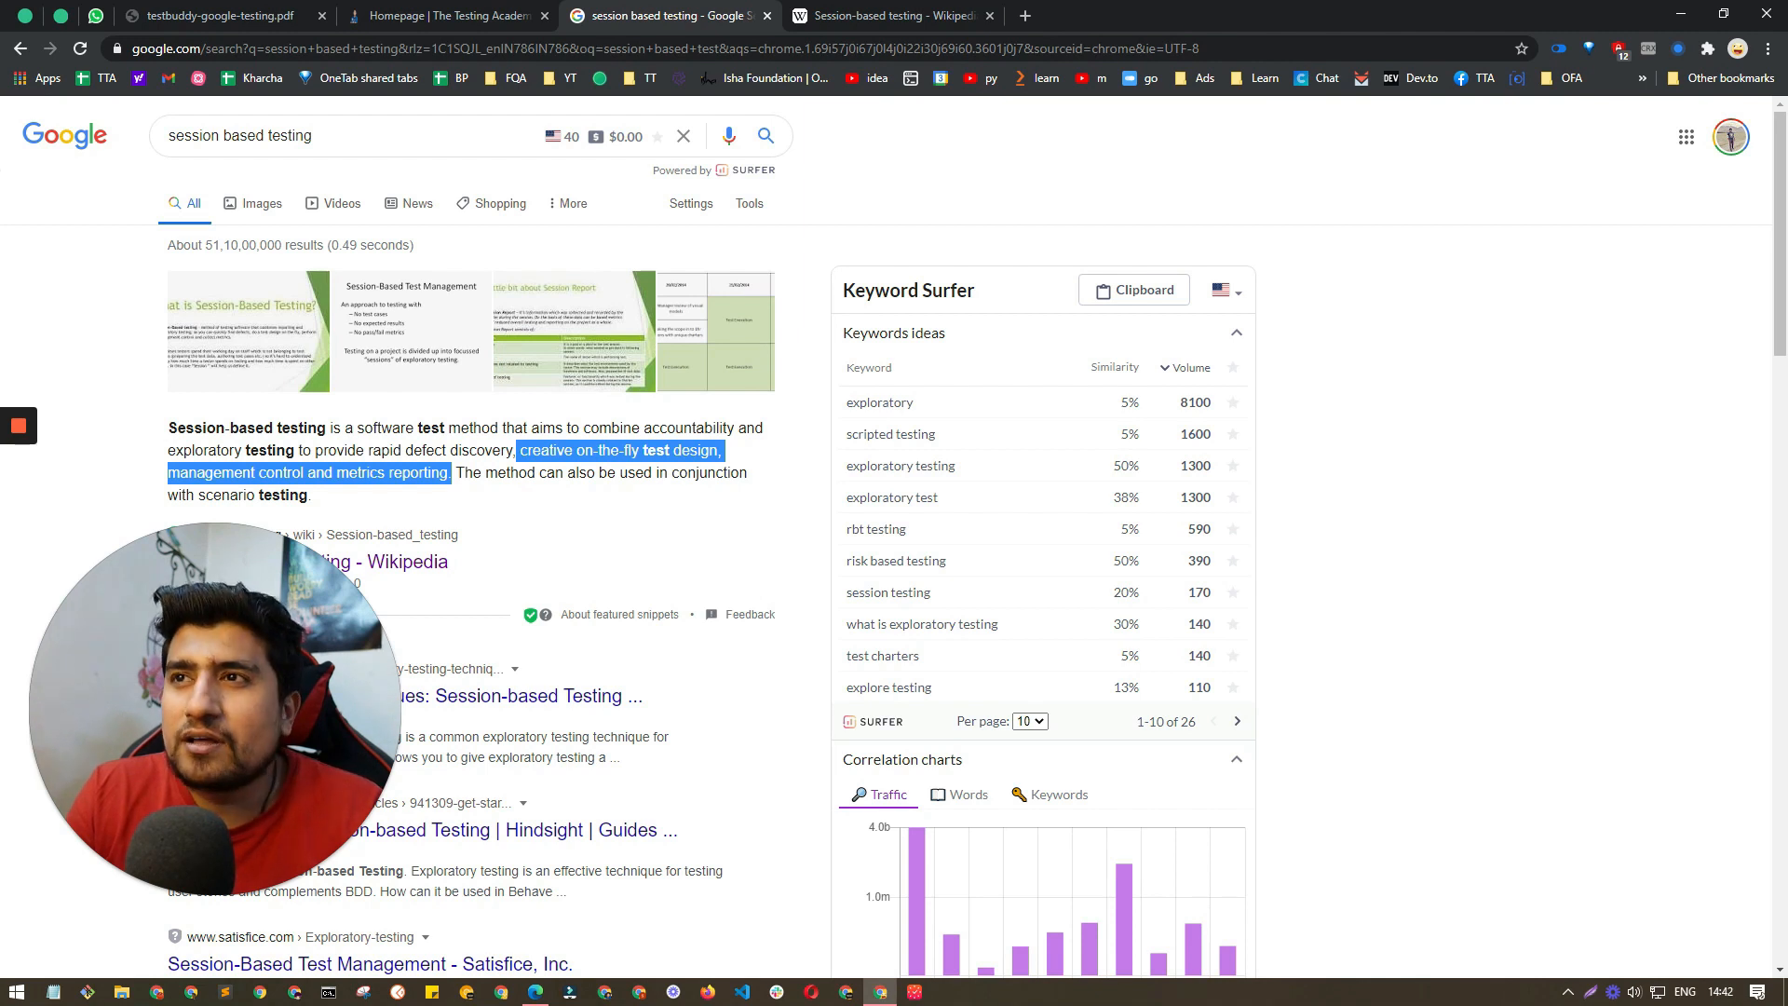
{"action": "left_click", "coordinate": [892, 15]}
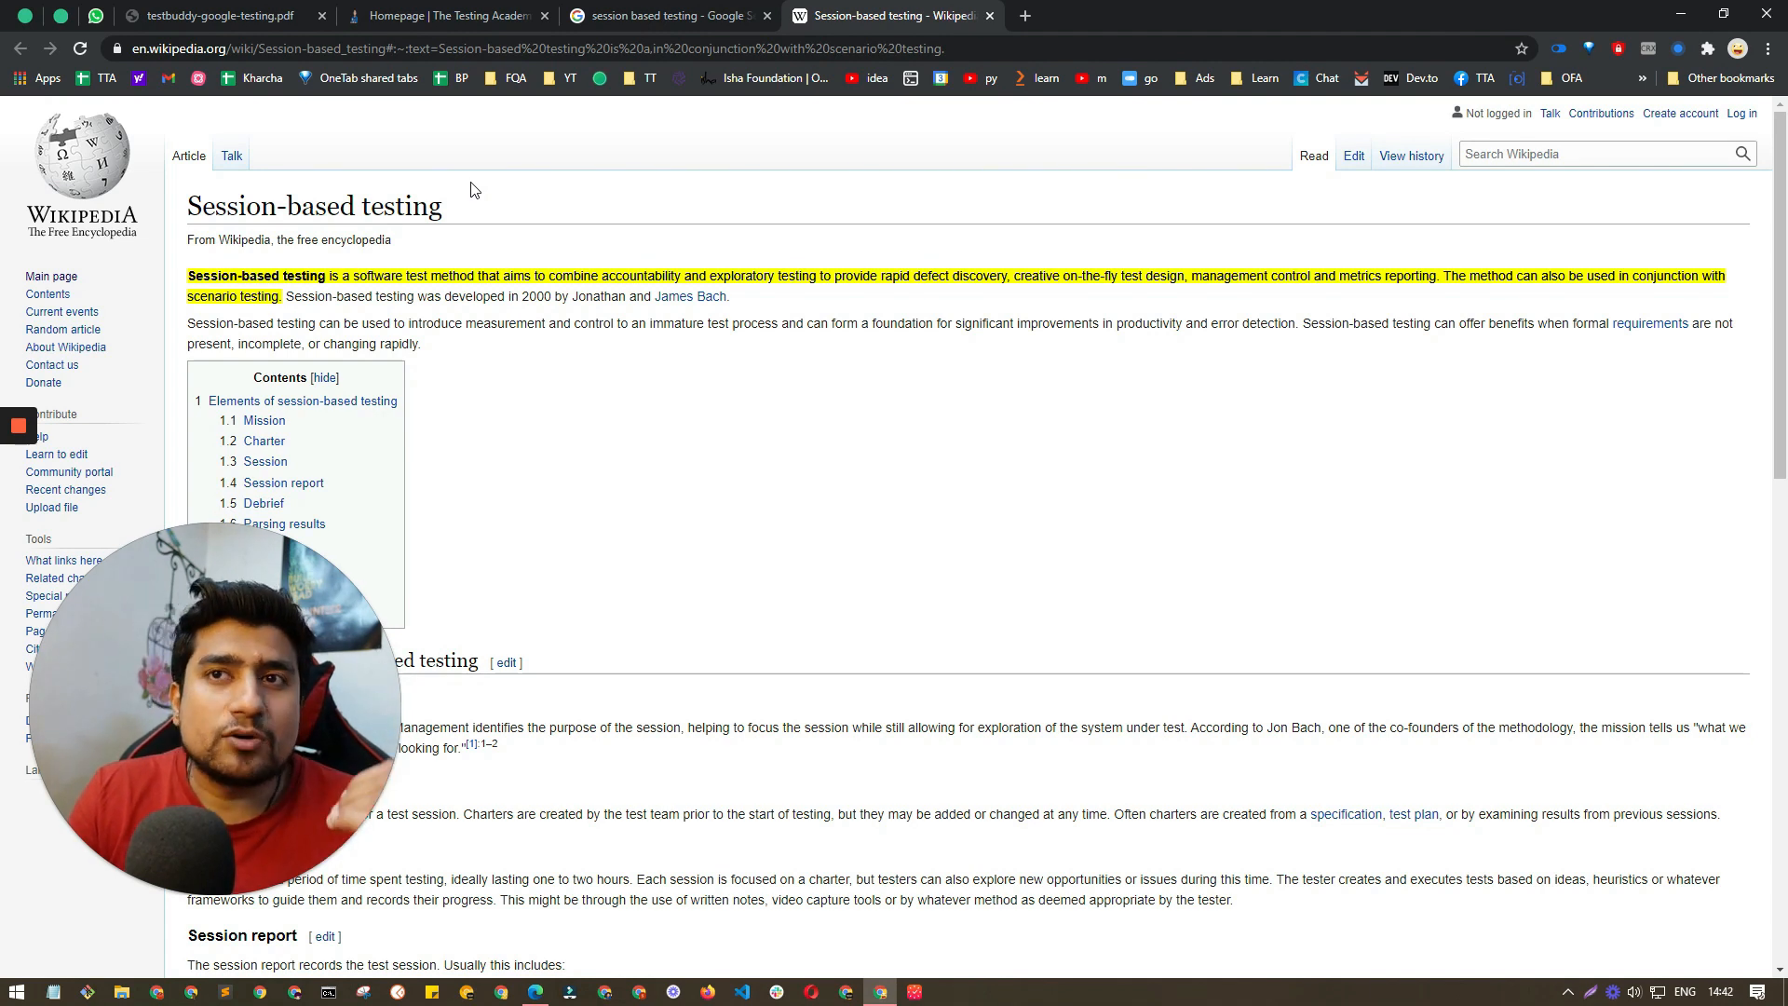
Step: Revisit an earlier completed TestBuddy session, then return to the TestBuddy homepage
{"action": "key", "text": "ctrl+Tab"}
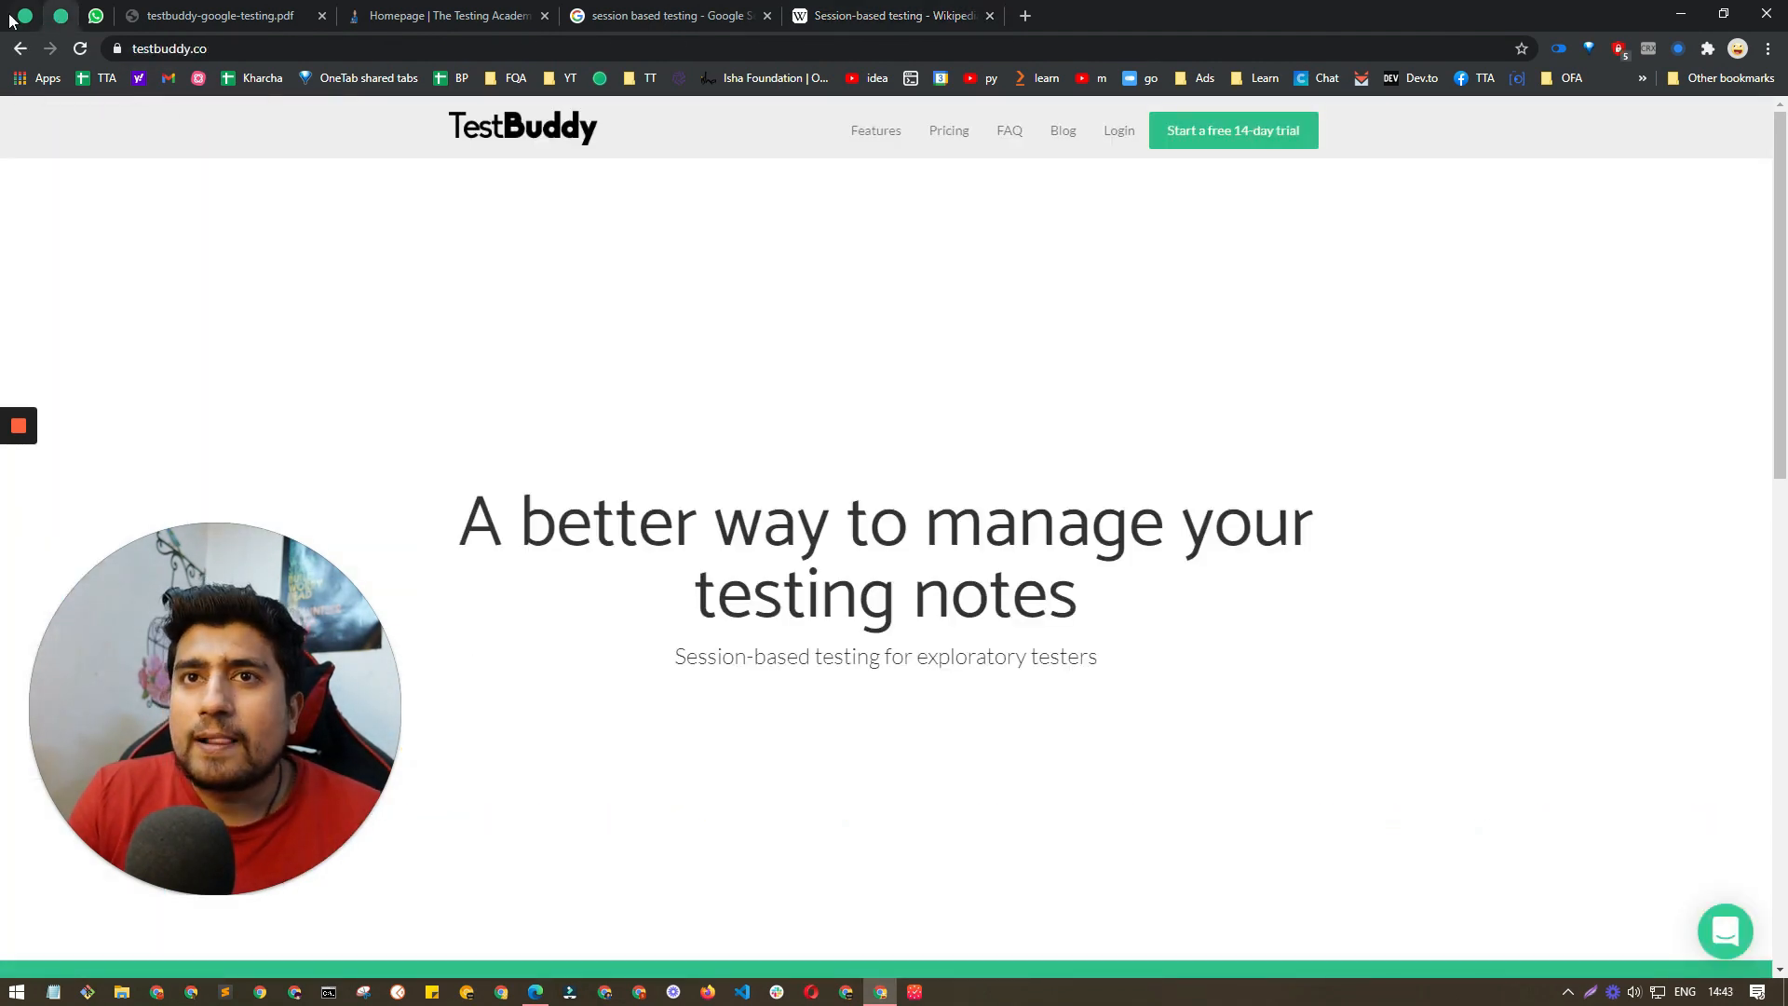
{"action": "left_click", "coordinate": [24, 15]}
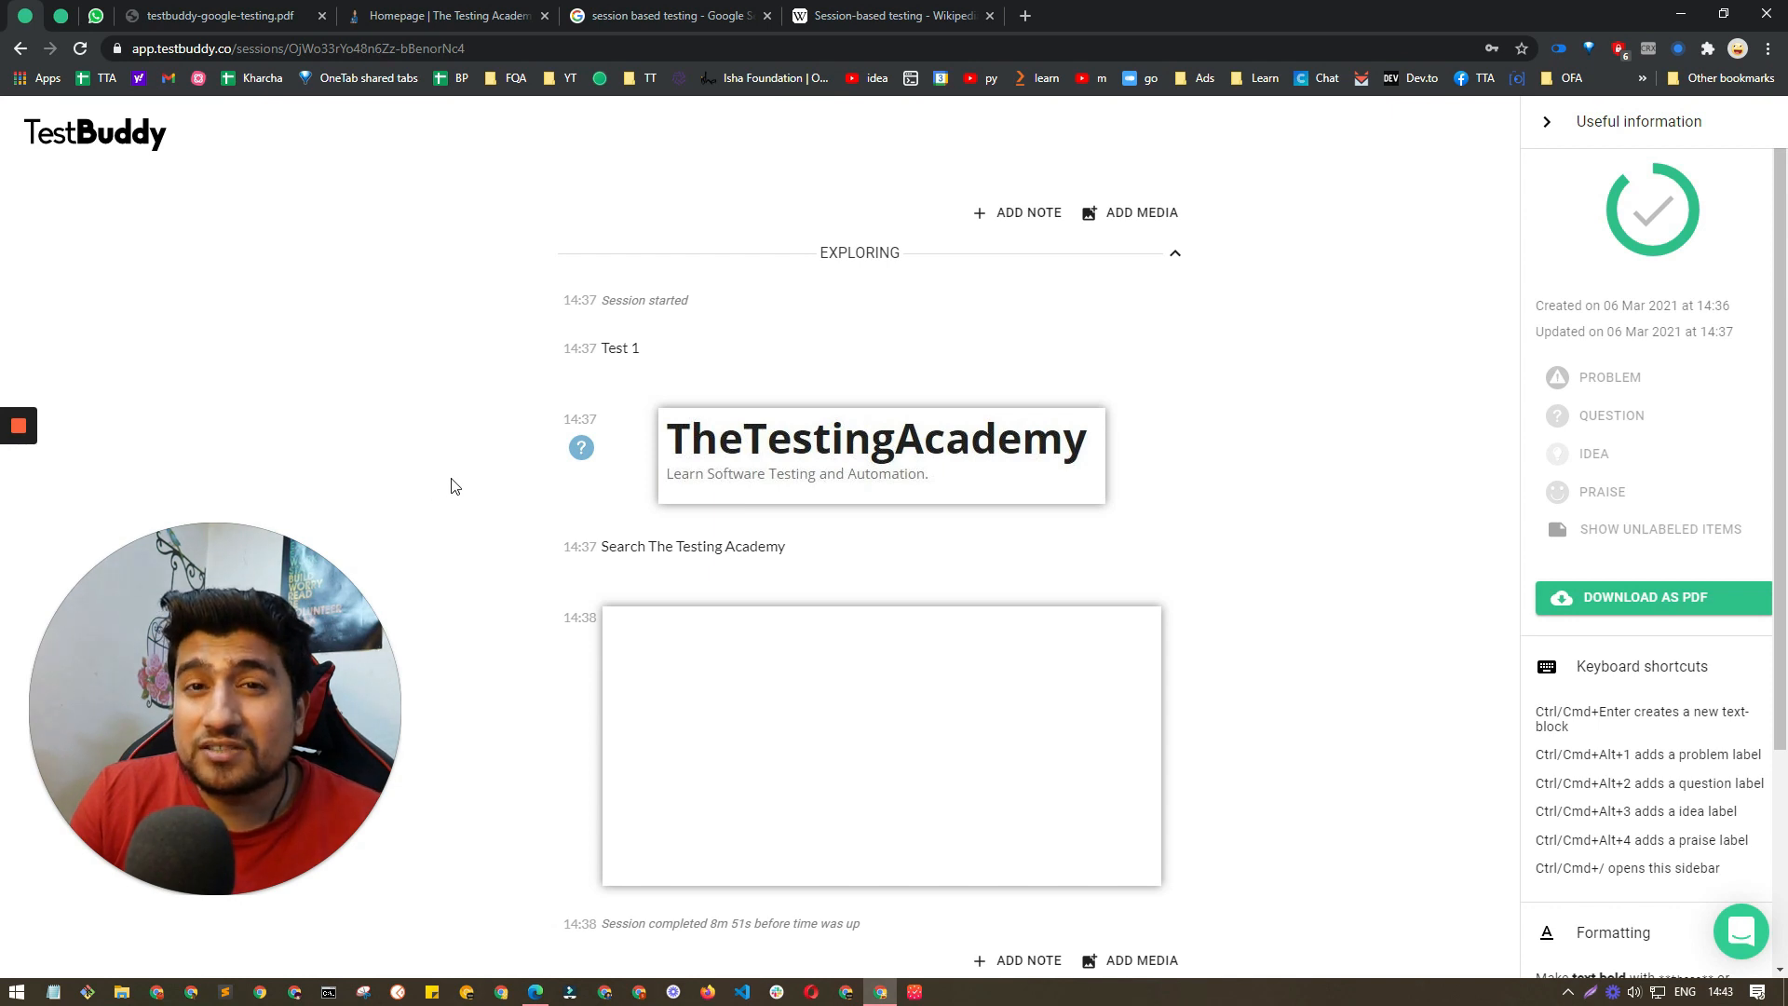
{"action": "left_click", "coordinate": [174, 200]}
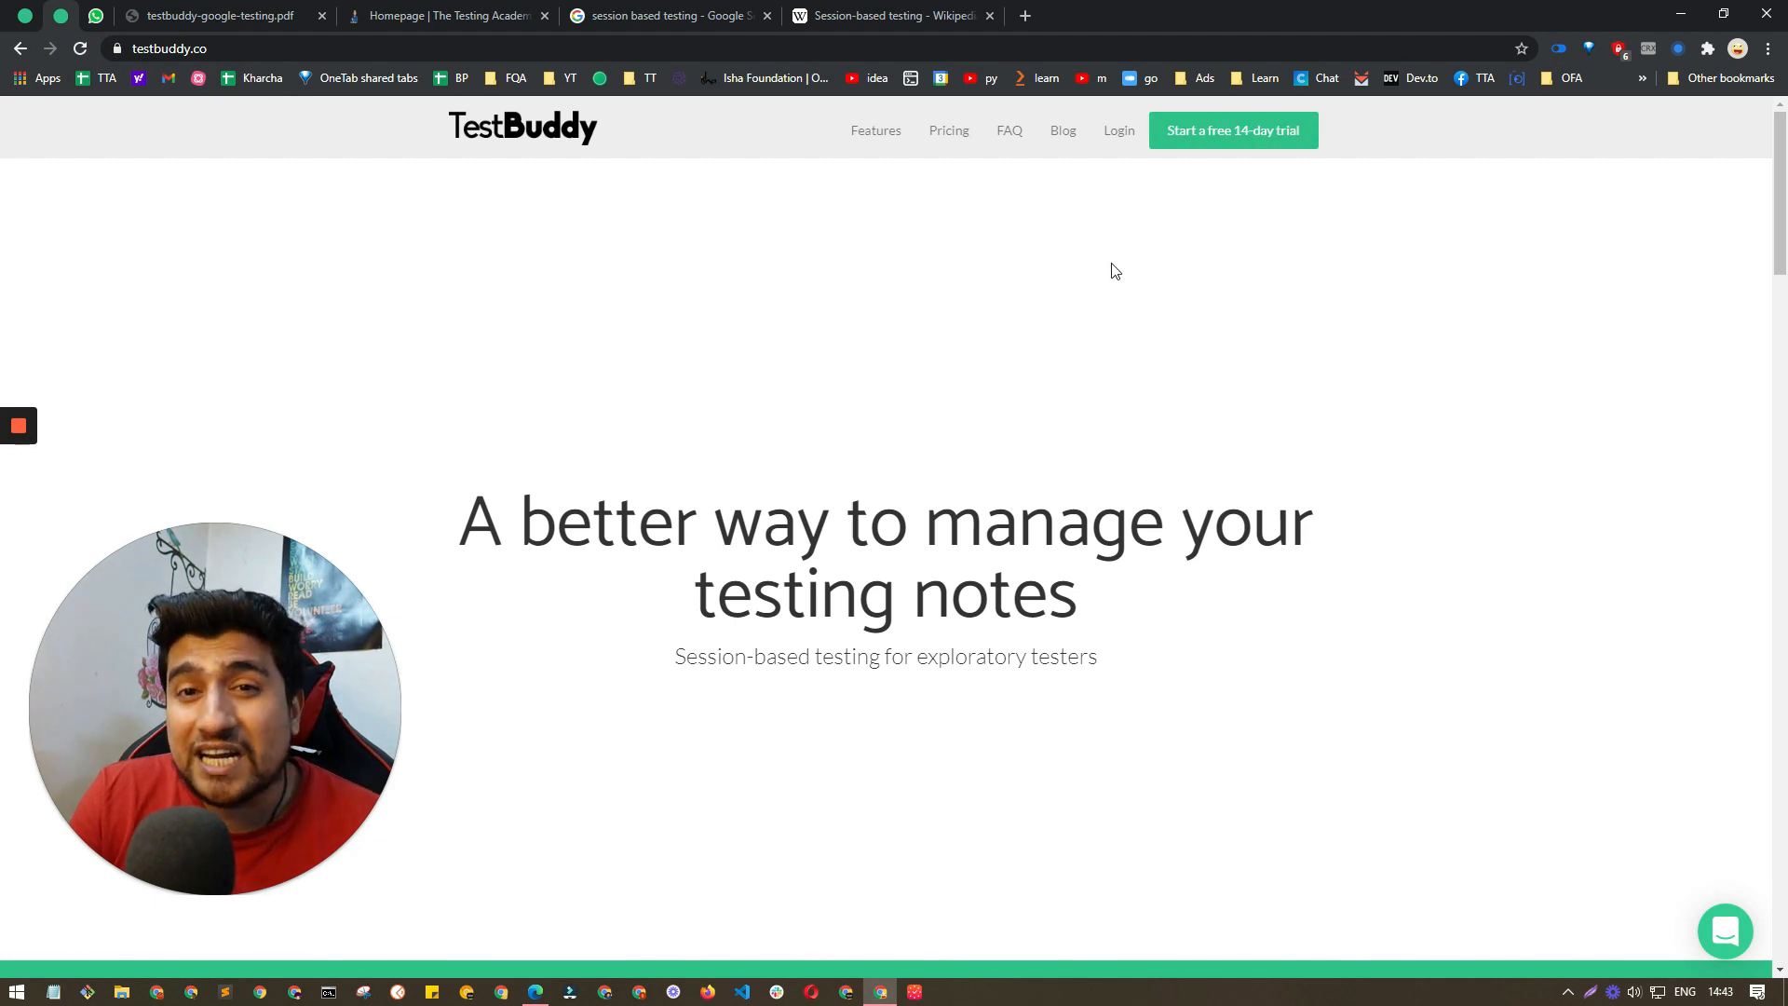
Step: Log in and add a session chartered 'Verify Google Search for The Testing Academy'
{"action": "left_click", "coordinate": [1120, 130]}
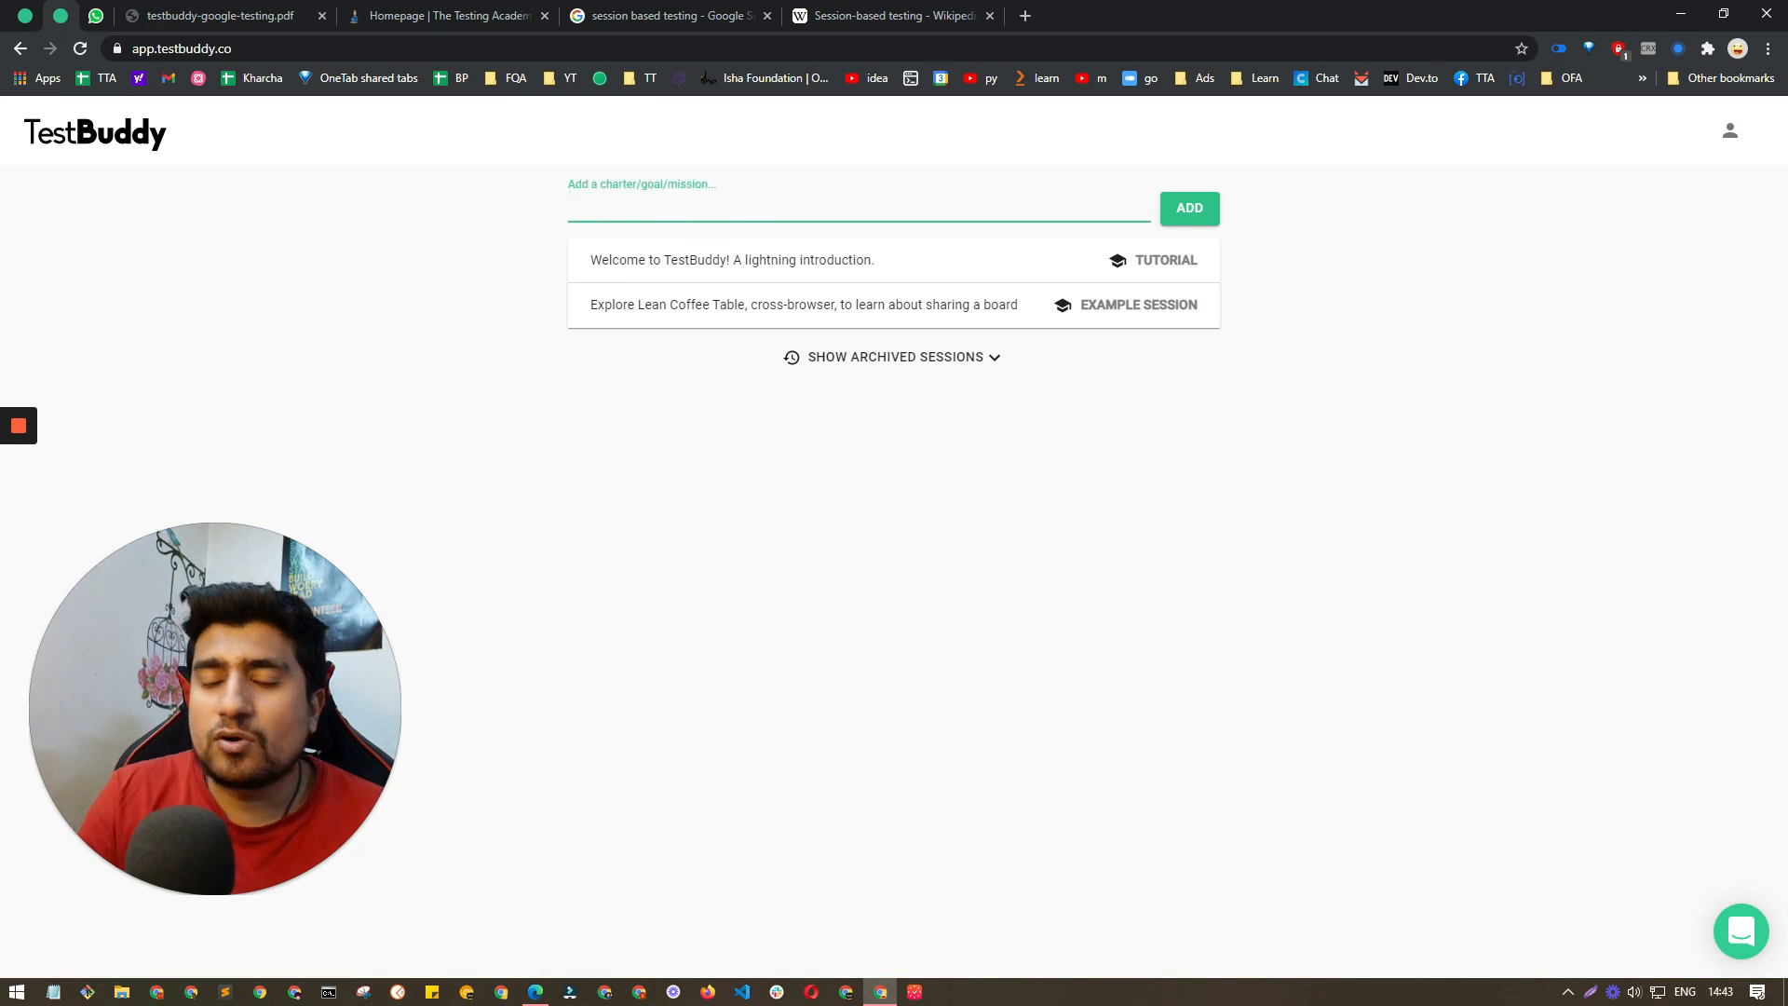
{"action": "type", "text": "G"}
{"action": "key", "text": "BackSpace"}
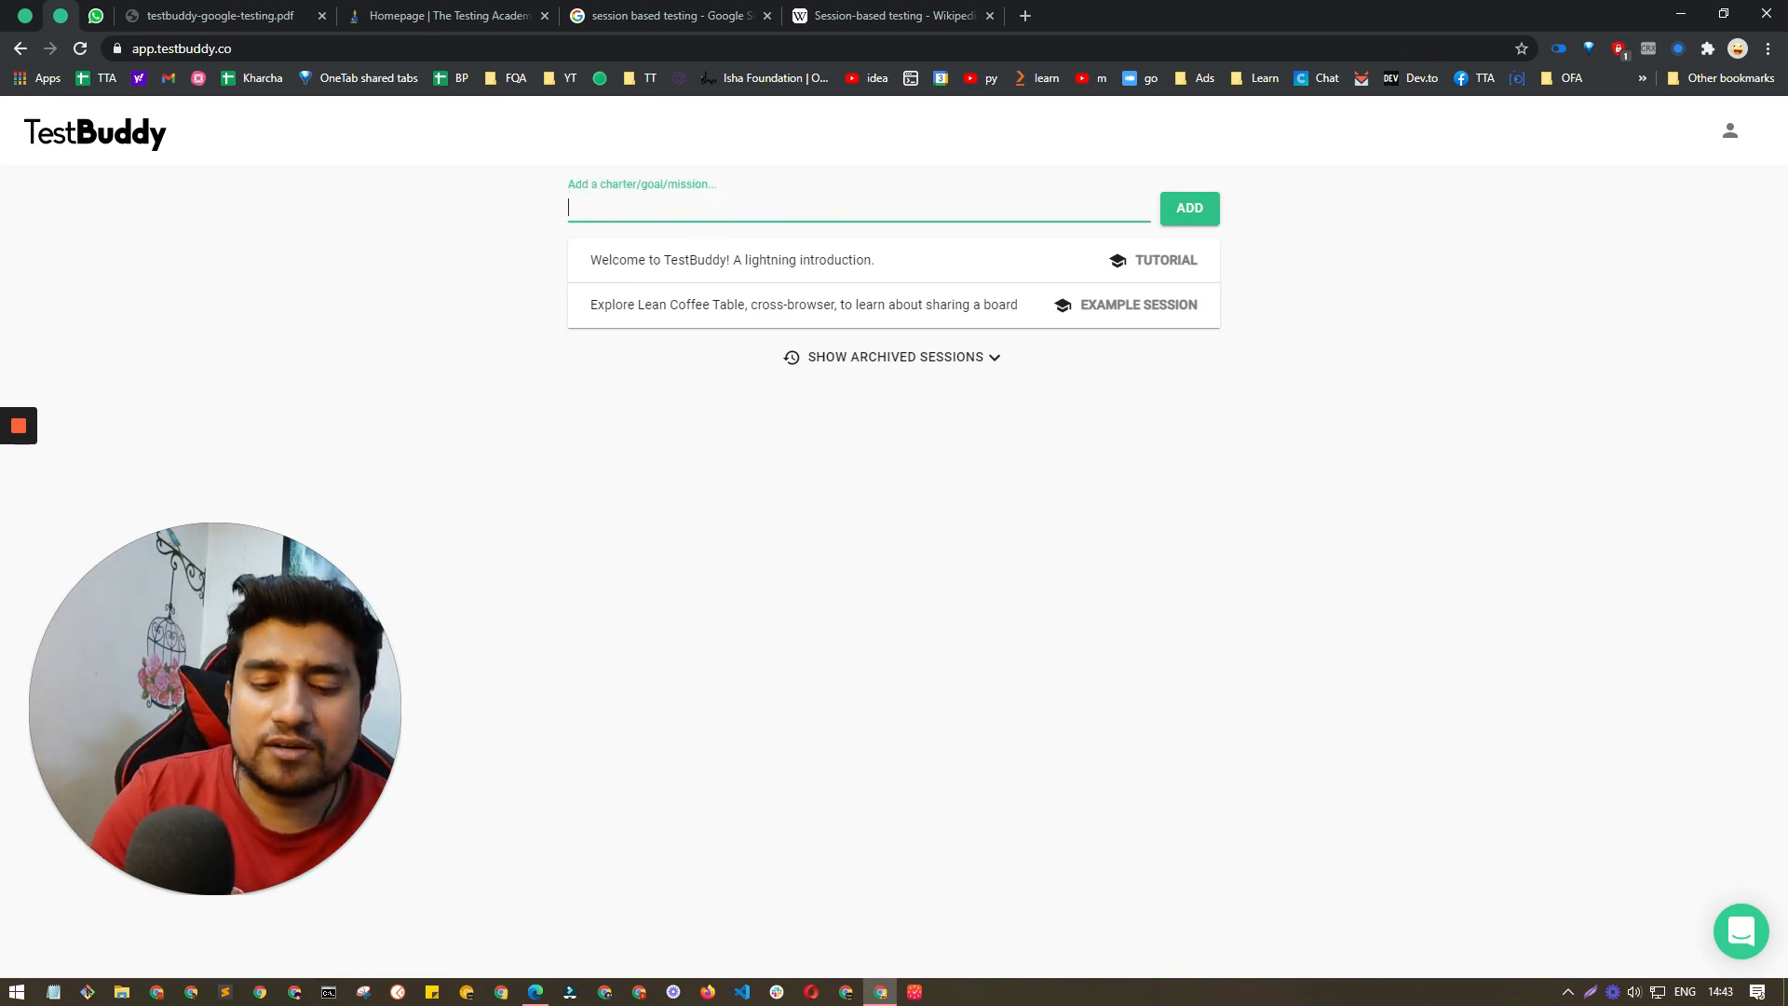
{"action": "type", "text": "Verify "}
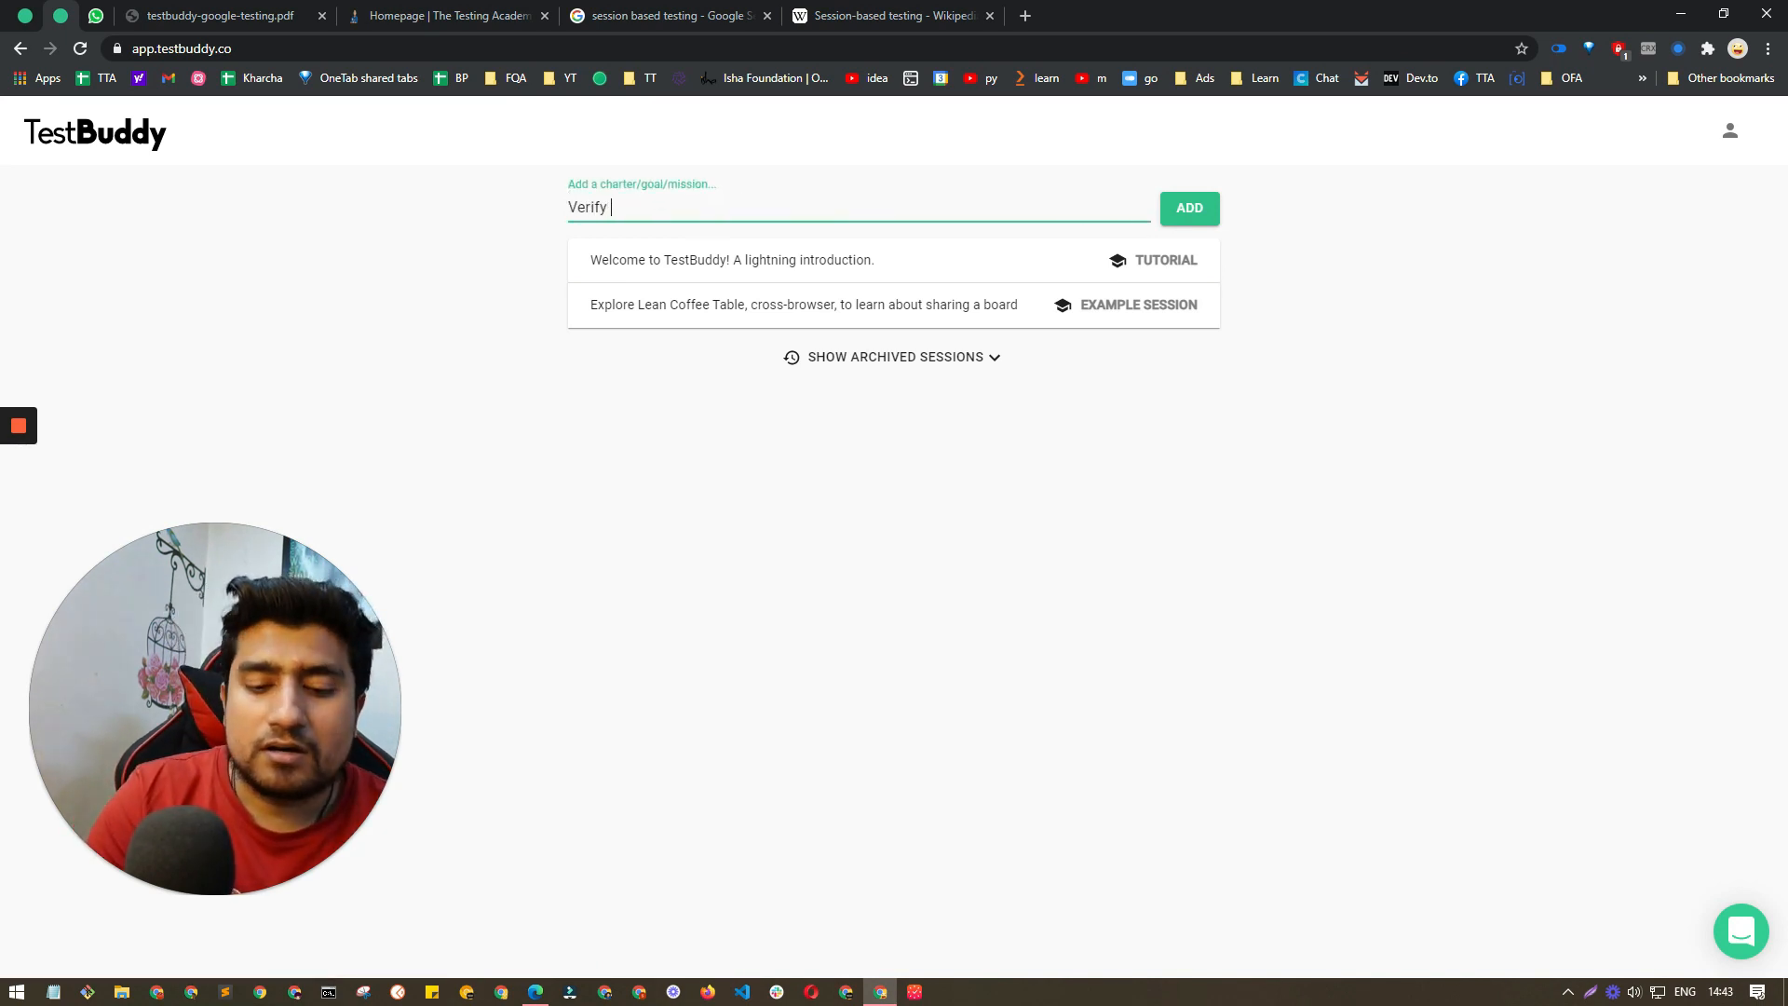
{"action": "type", "text": "Te"}
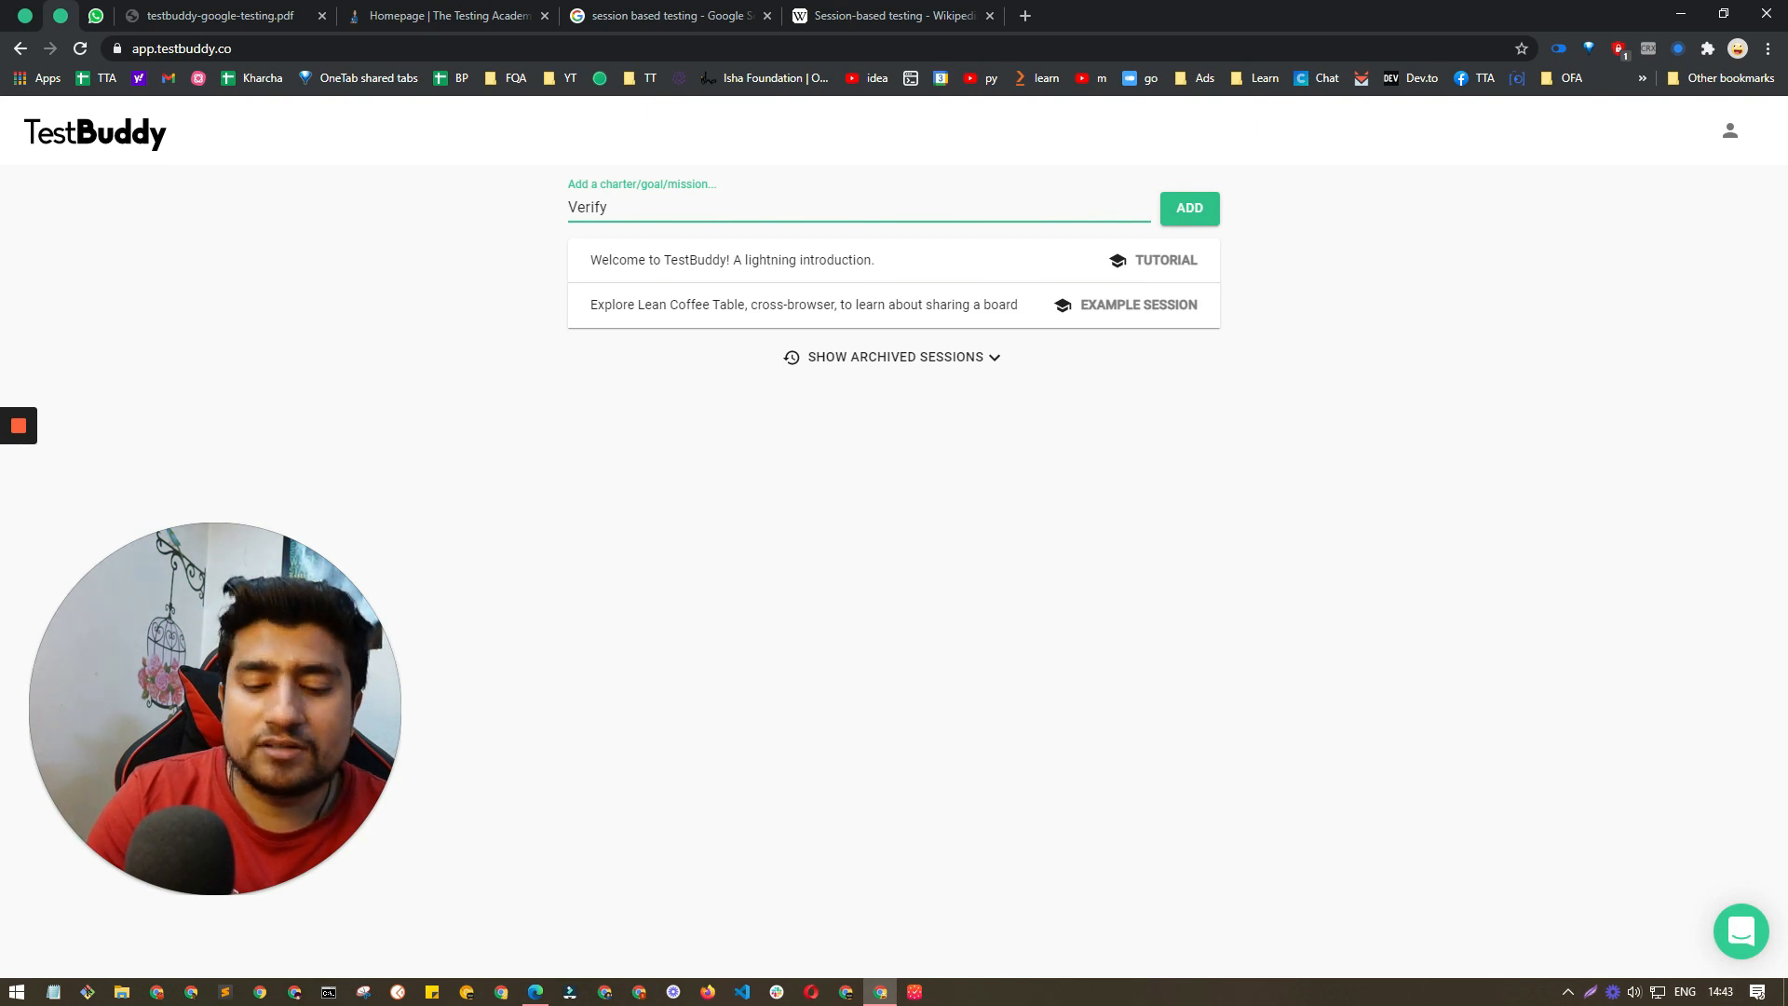
{"action": "type", "text": "ogle"}
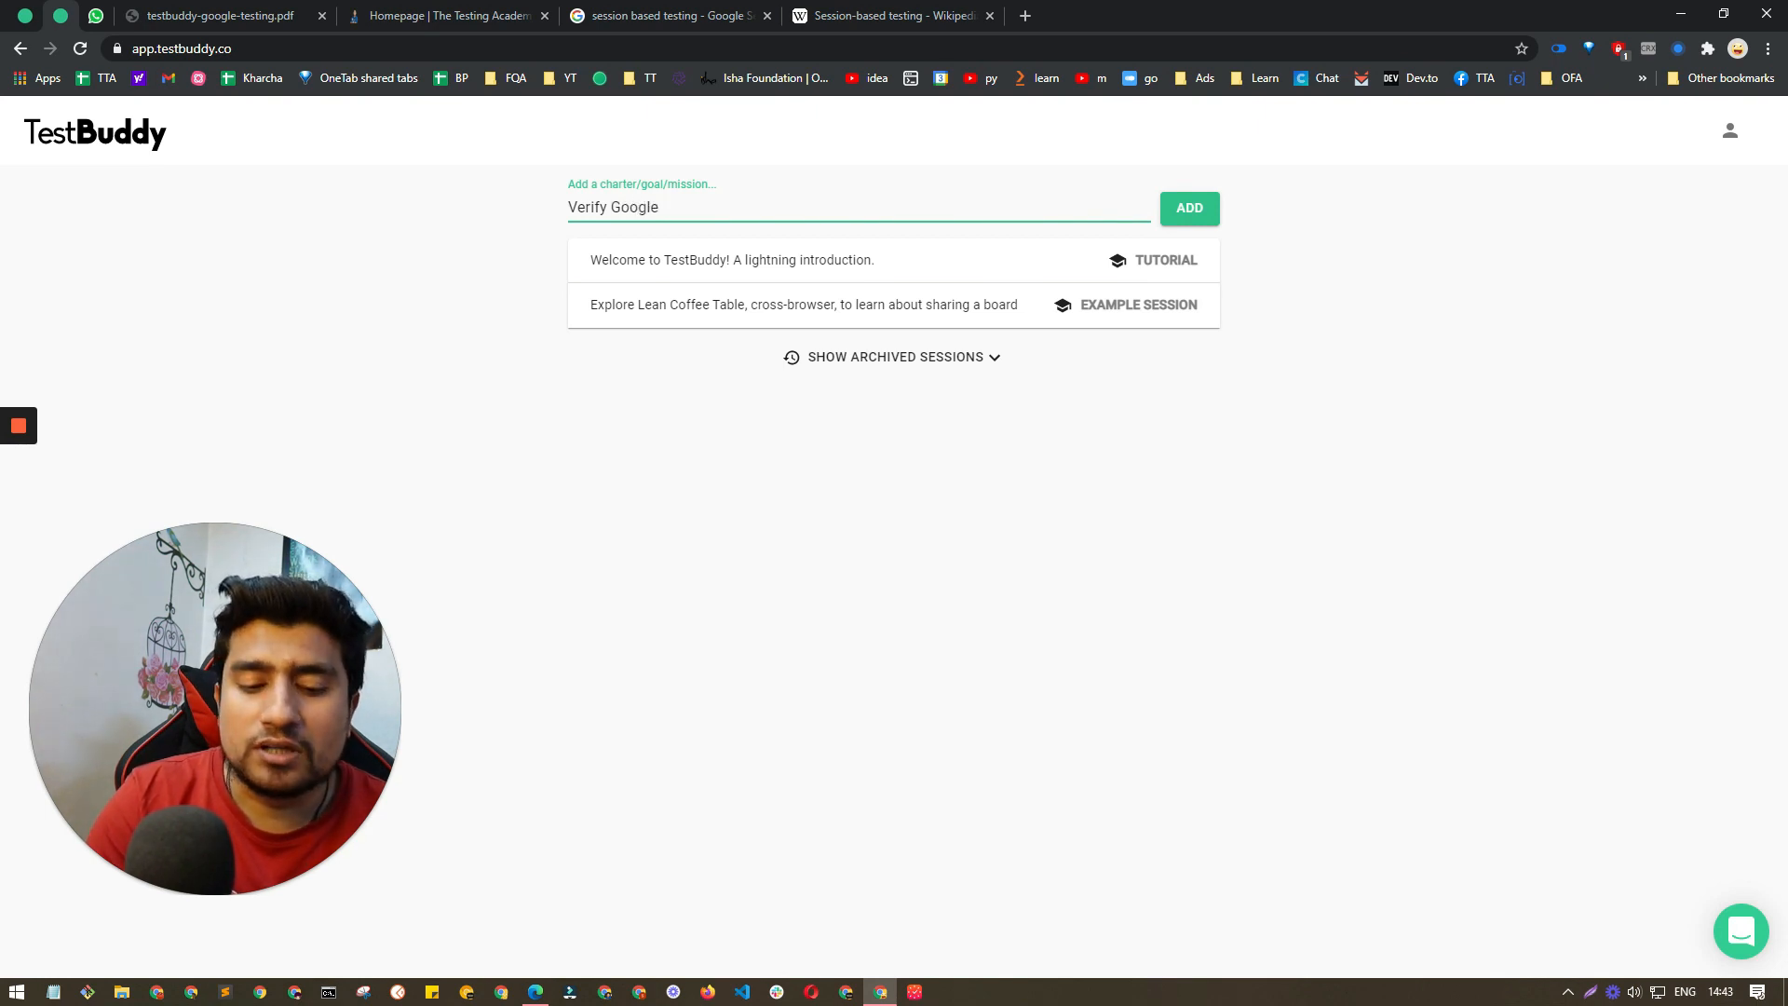
{"action": "type", "text": "Th"}
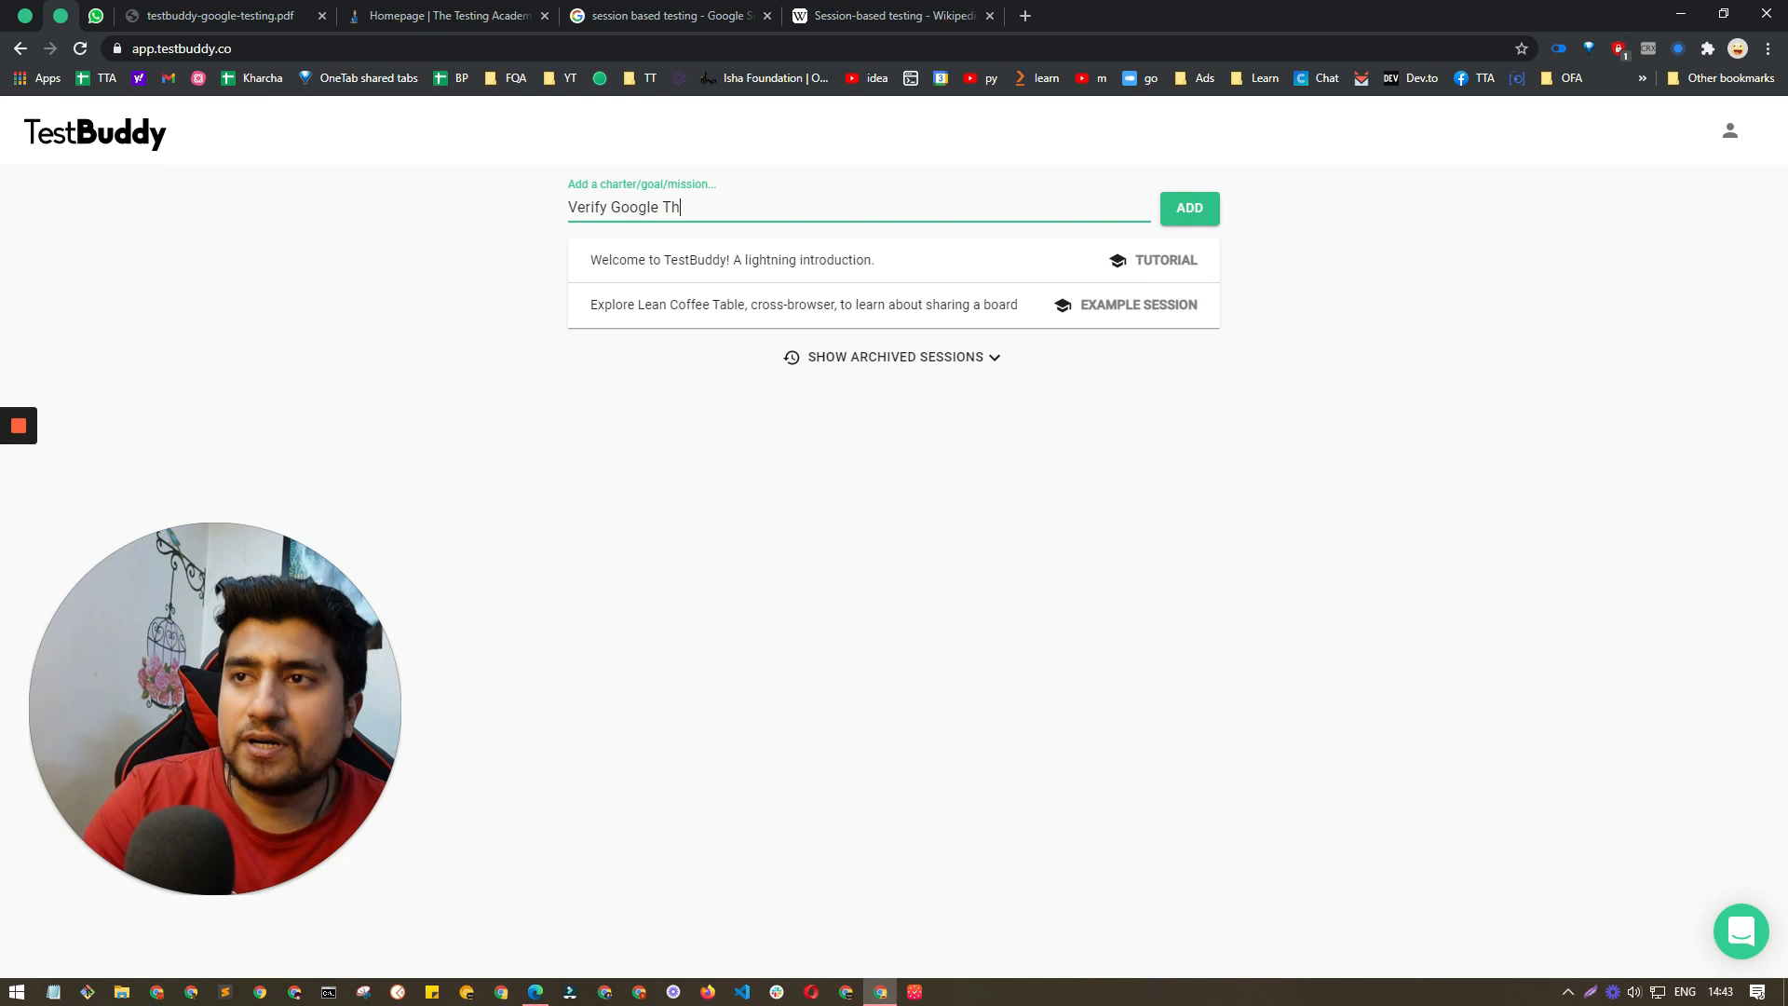
{"action": "type", "text": "eTesti"}
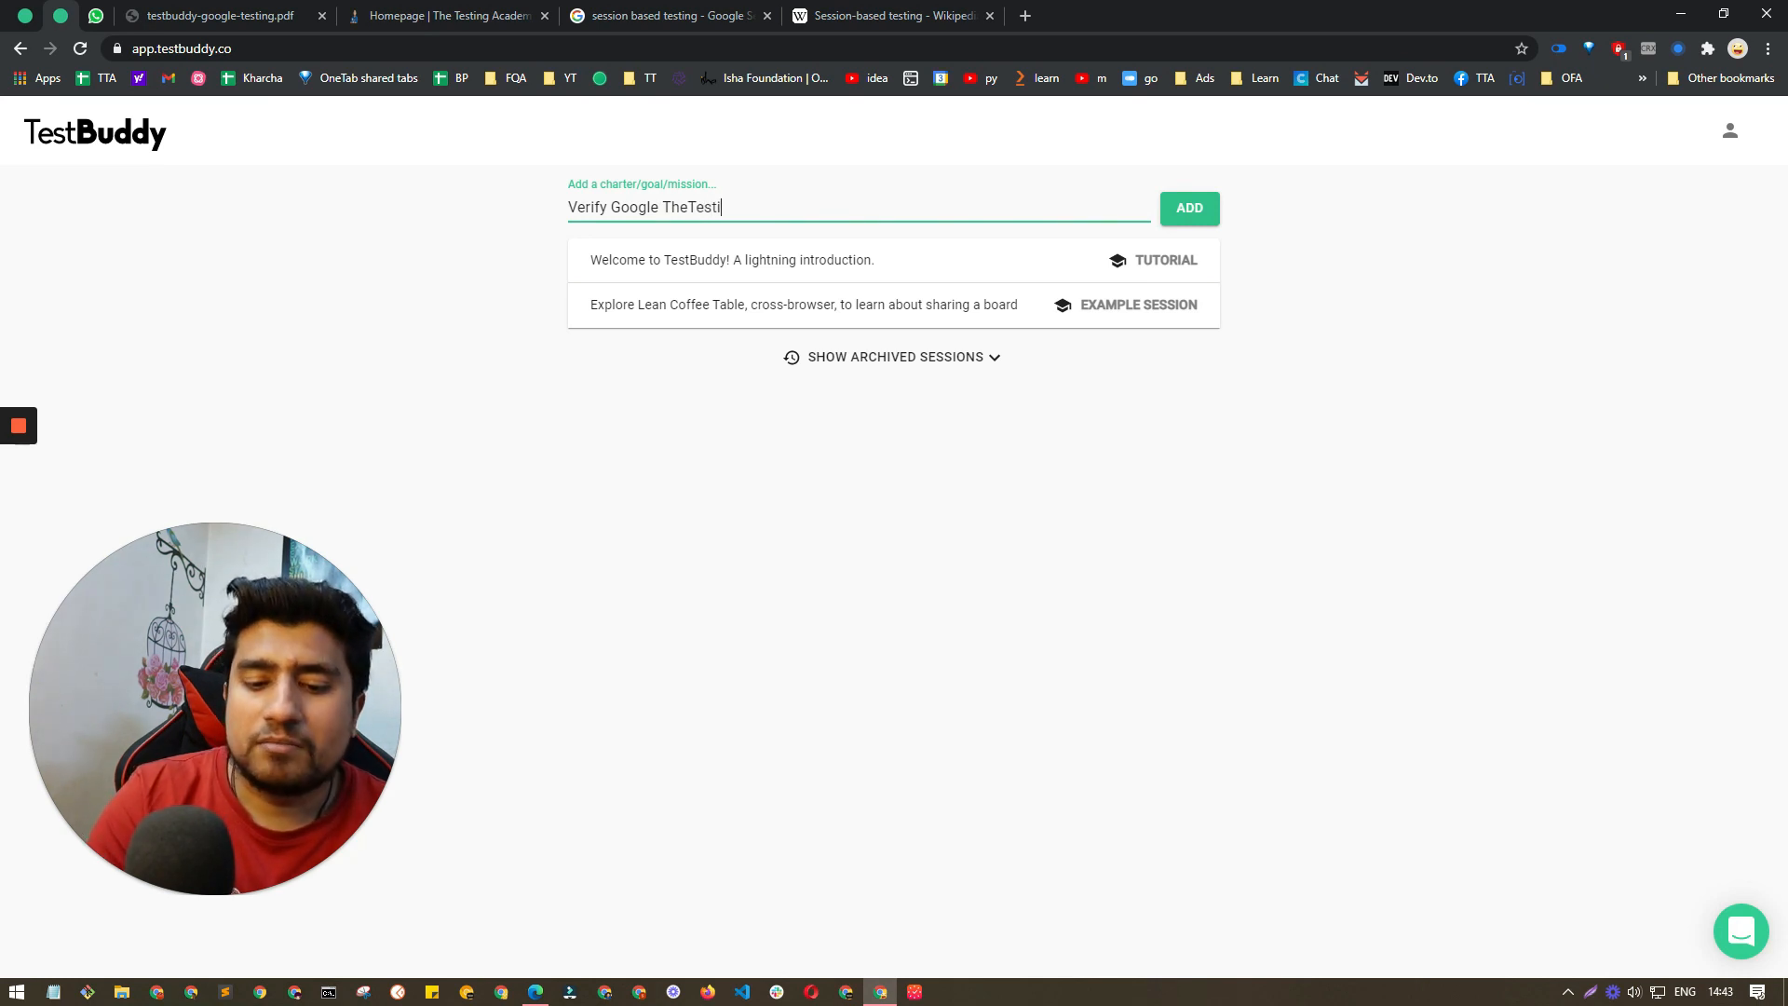
{"action": "type", "text": "ng Academy"}
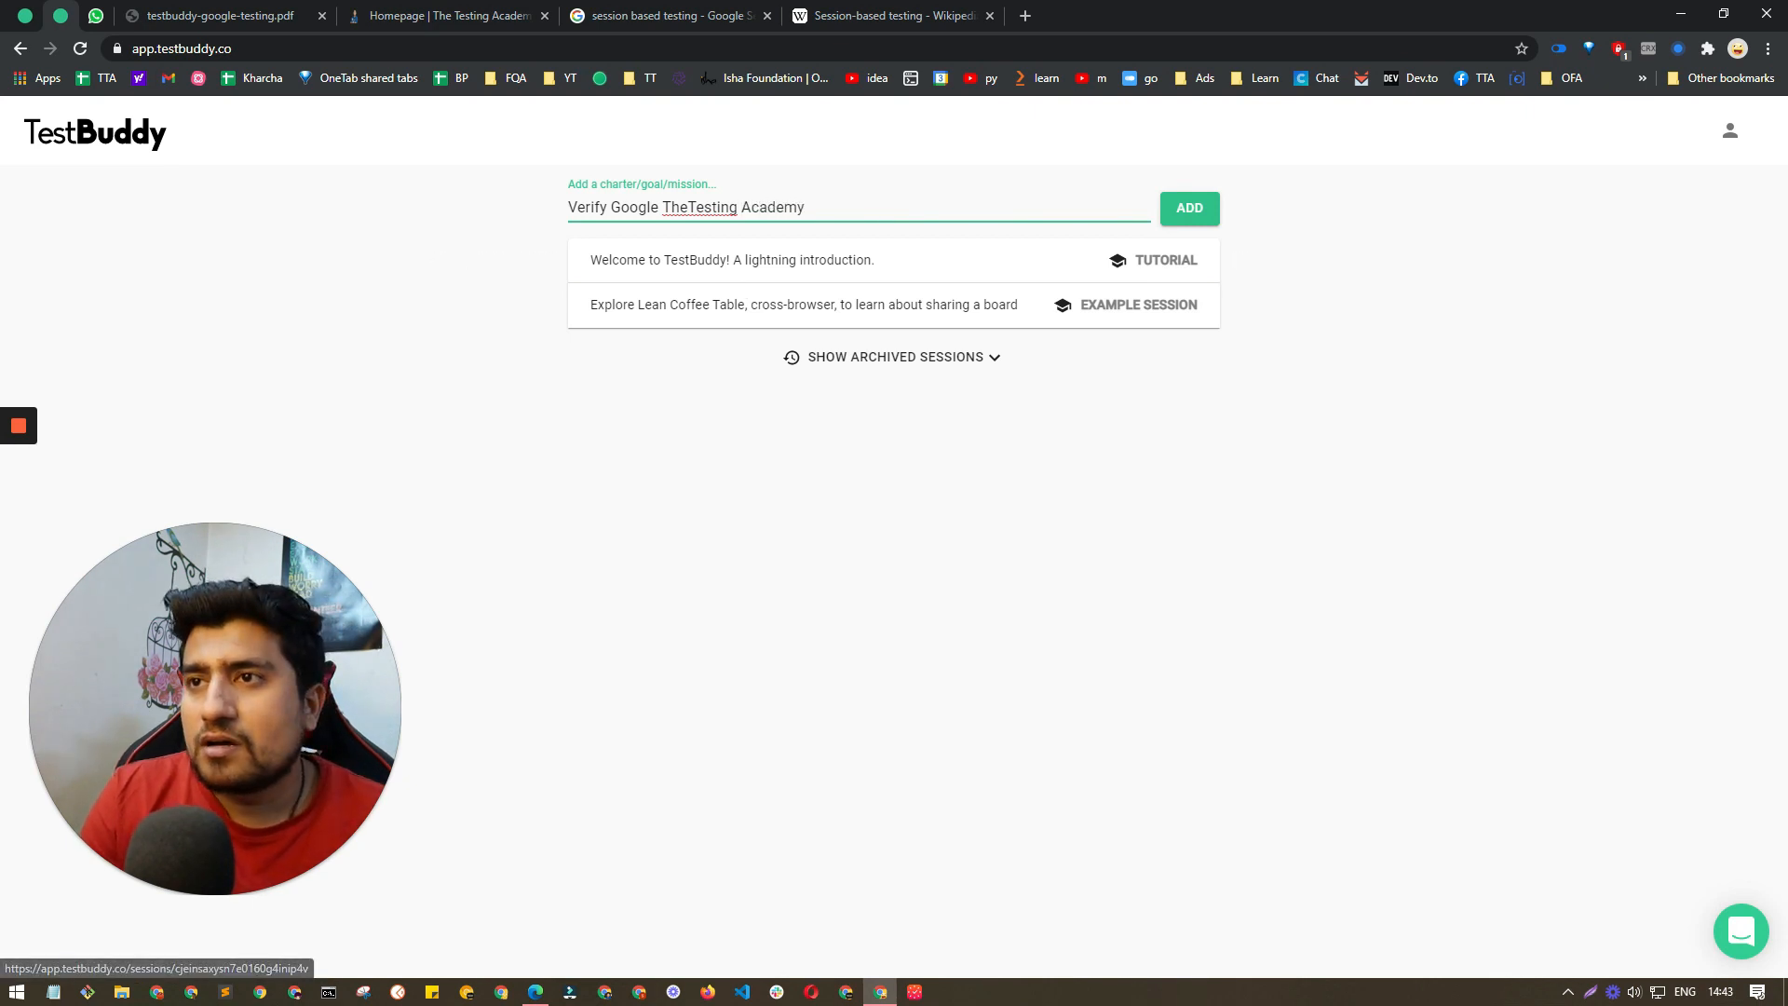
{"action": "left_click", "coordinate": [687, 207]}
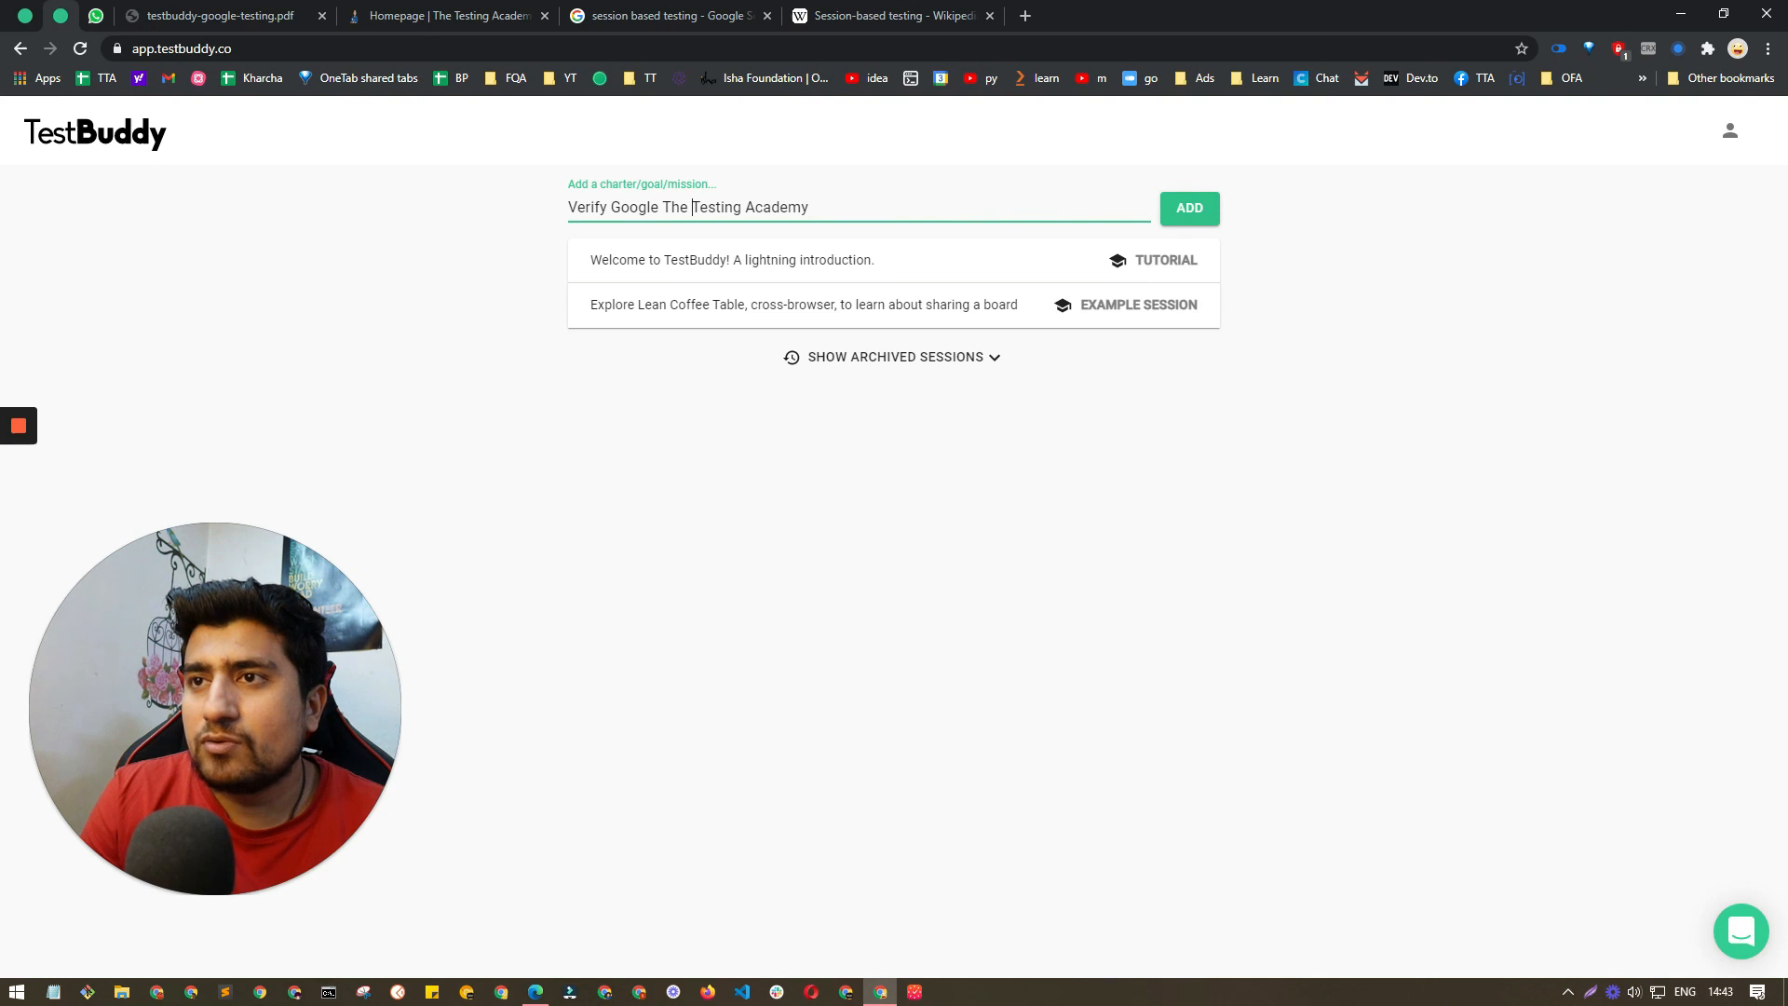
{"action": "type", "text": "Search for"}
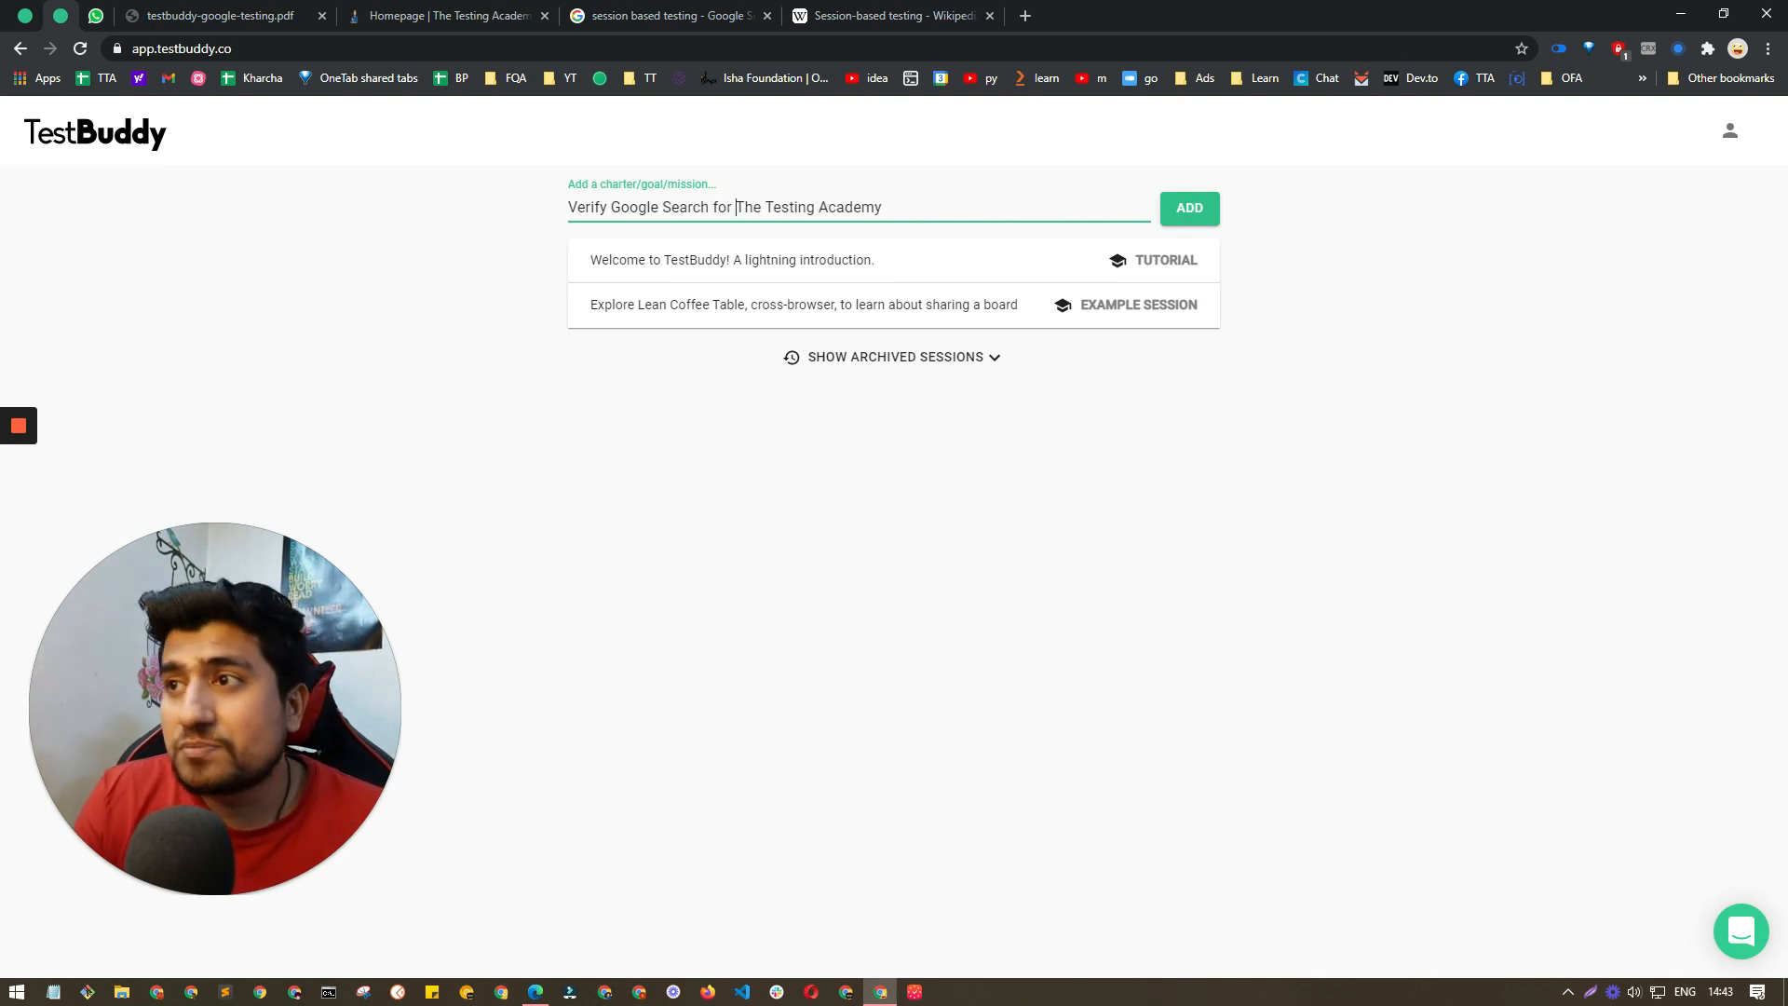
{"action": "left_click", "coordinate": [1189, 208]}
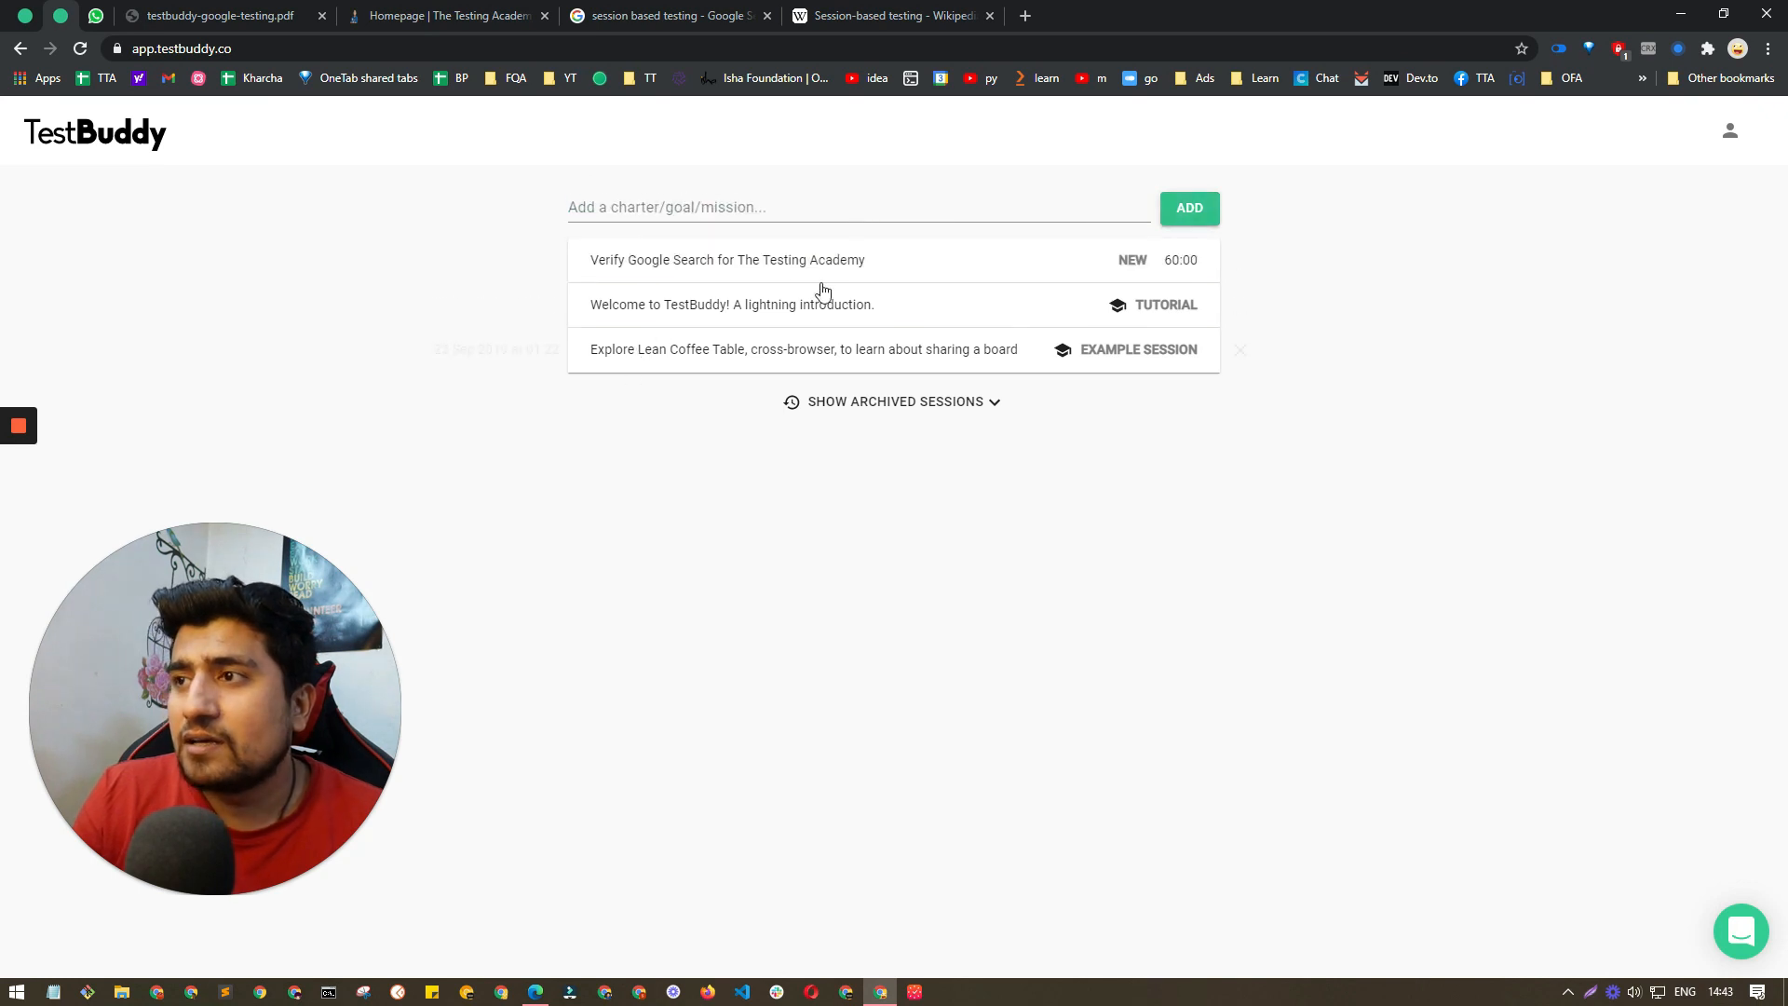
Step: Save a planning note 'Search The Testing Academy on Google and Open the Link.' in the new session
{"action": "left_click", "coordinate": [840, 259]}
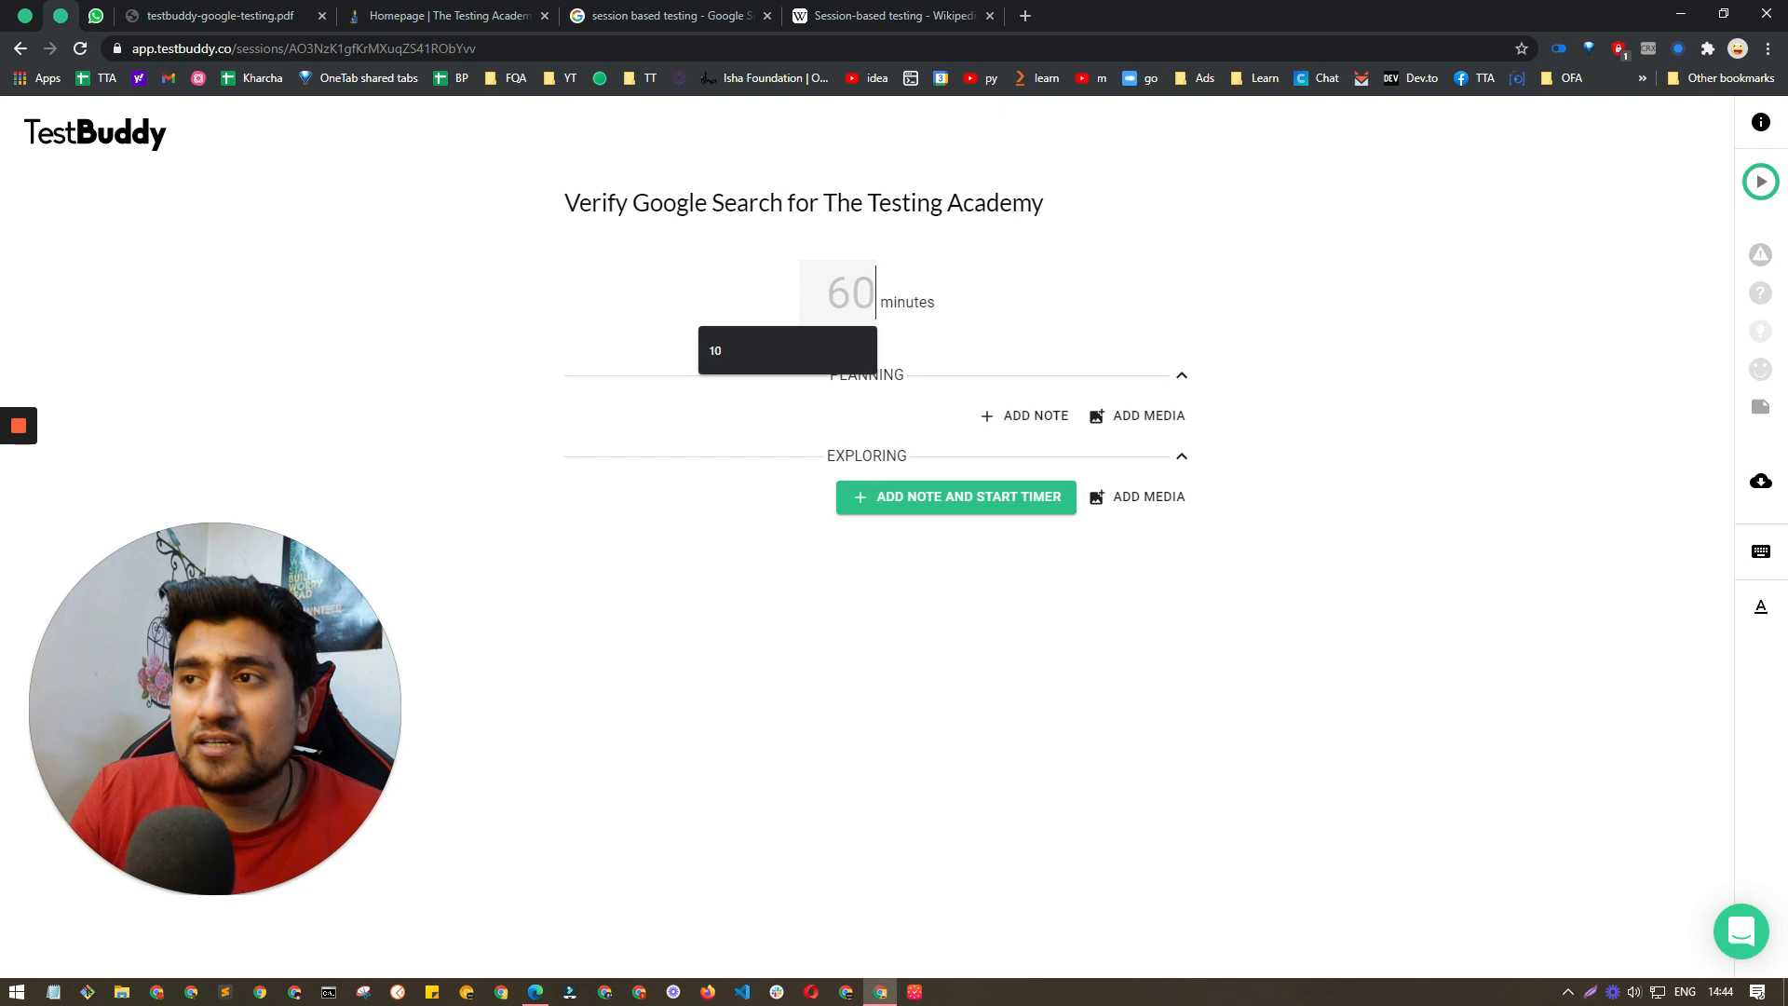
{"action": "type", "text": "5"}
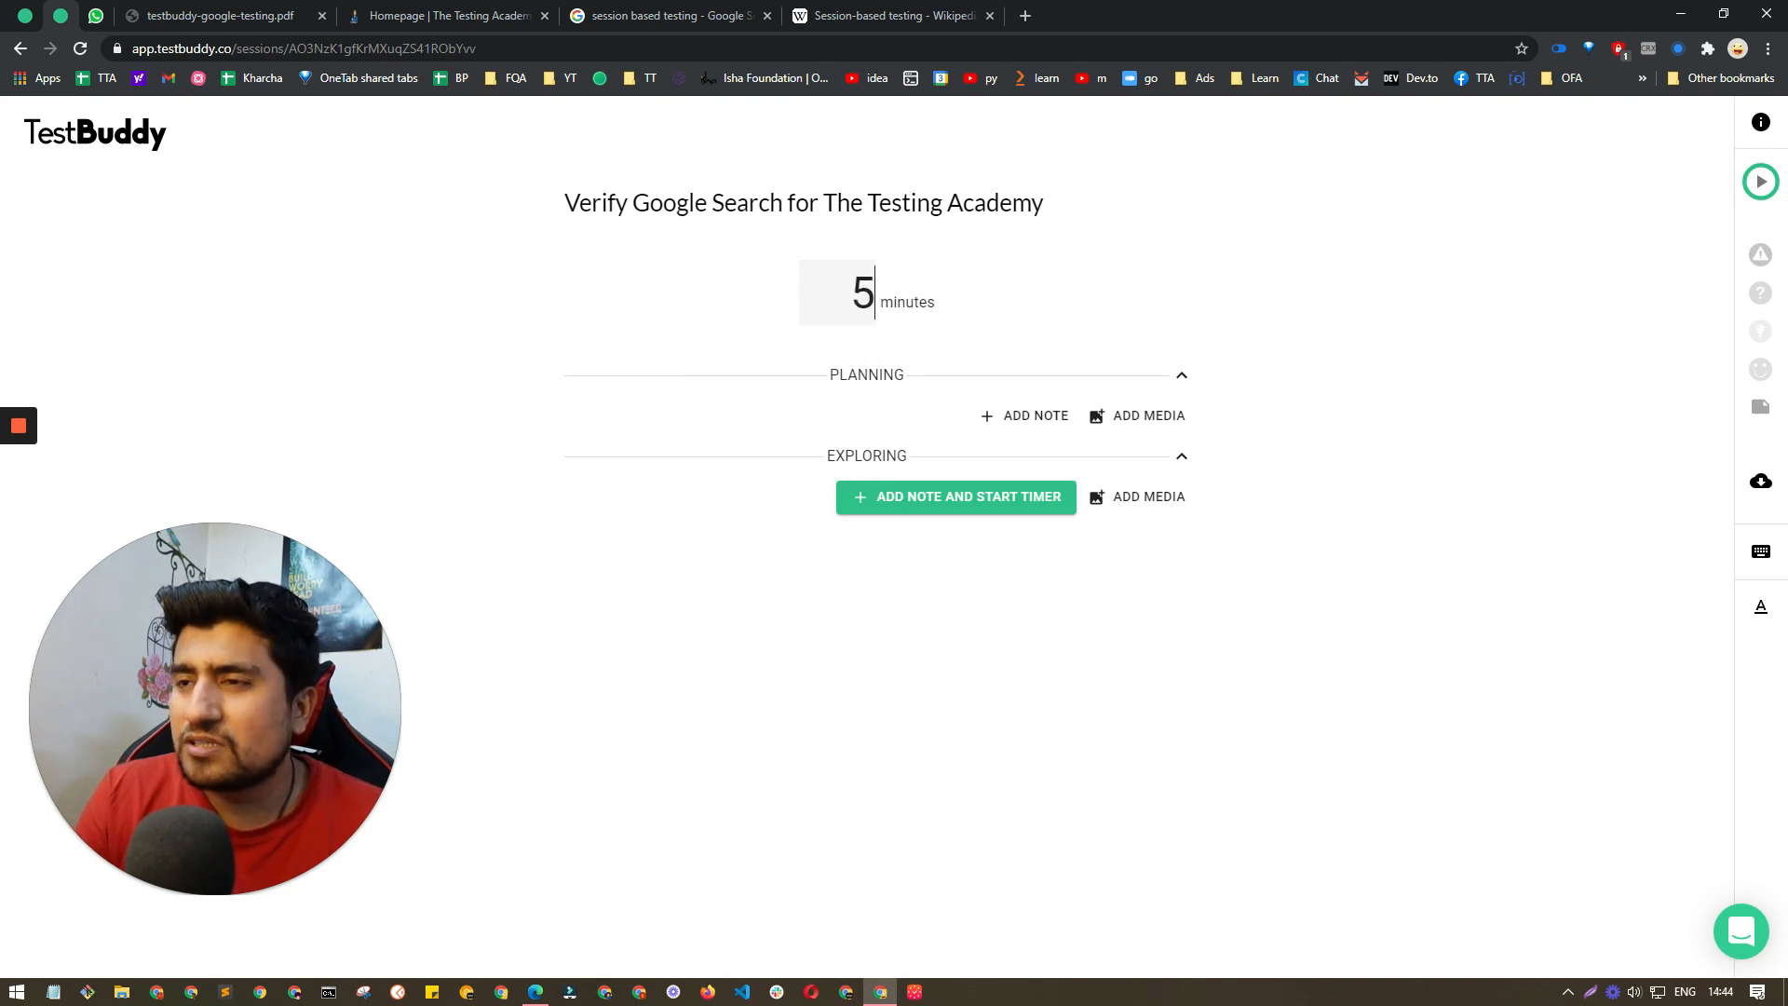
{"action": "left_click", "coordinate": [1027, 415]}
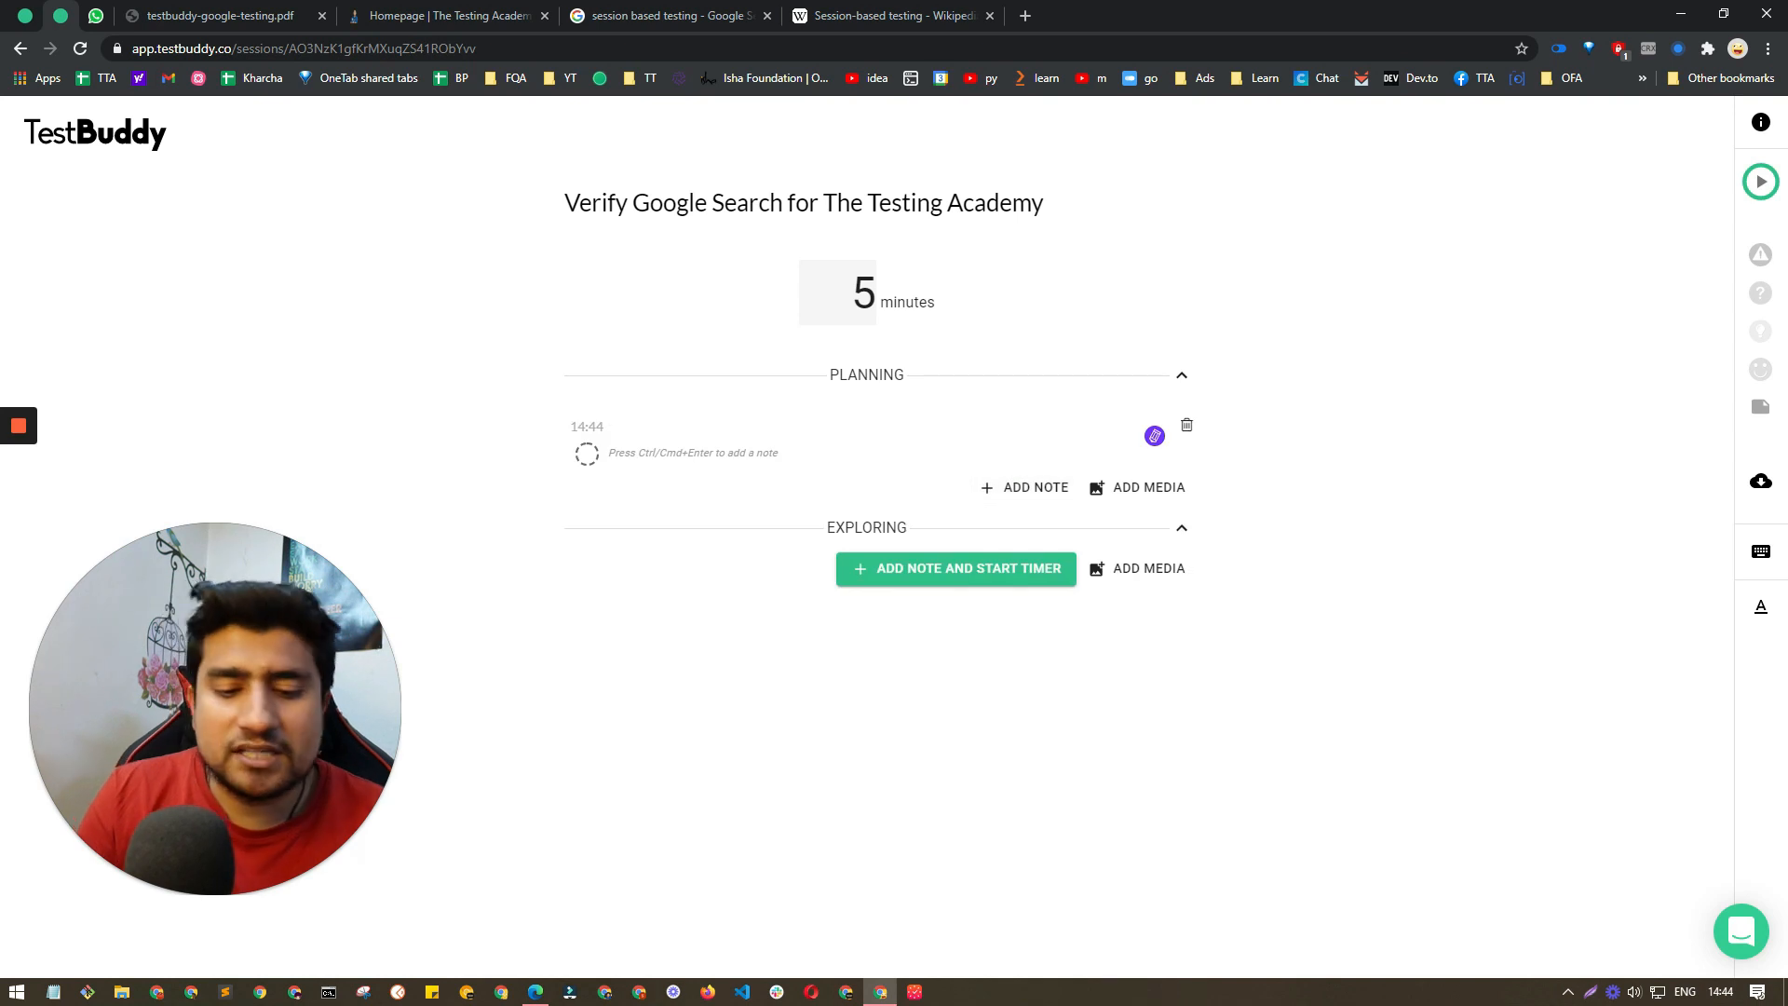
{"action": "type", "text": "Search"}
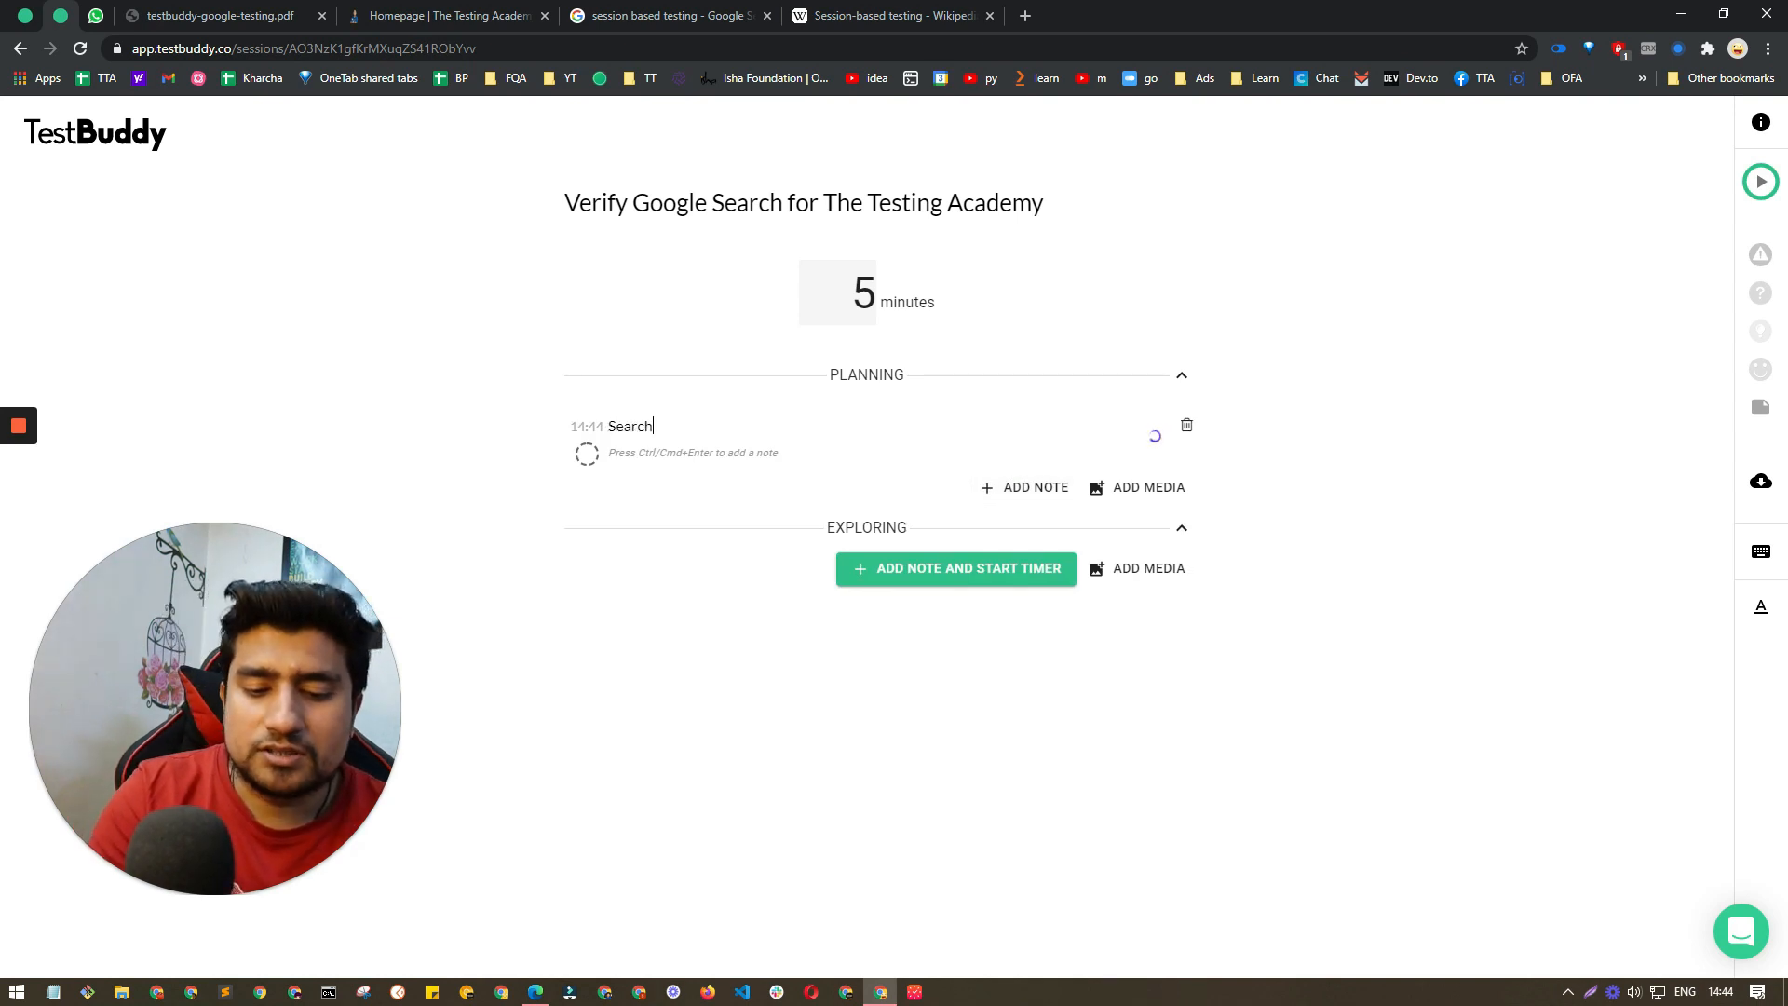
{"action": "type", "text": " The Te"}
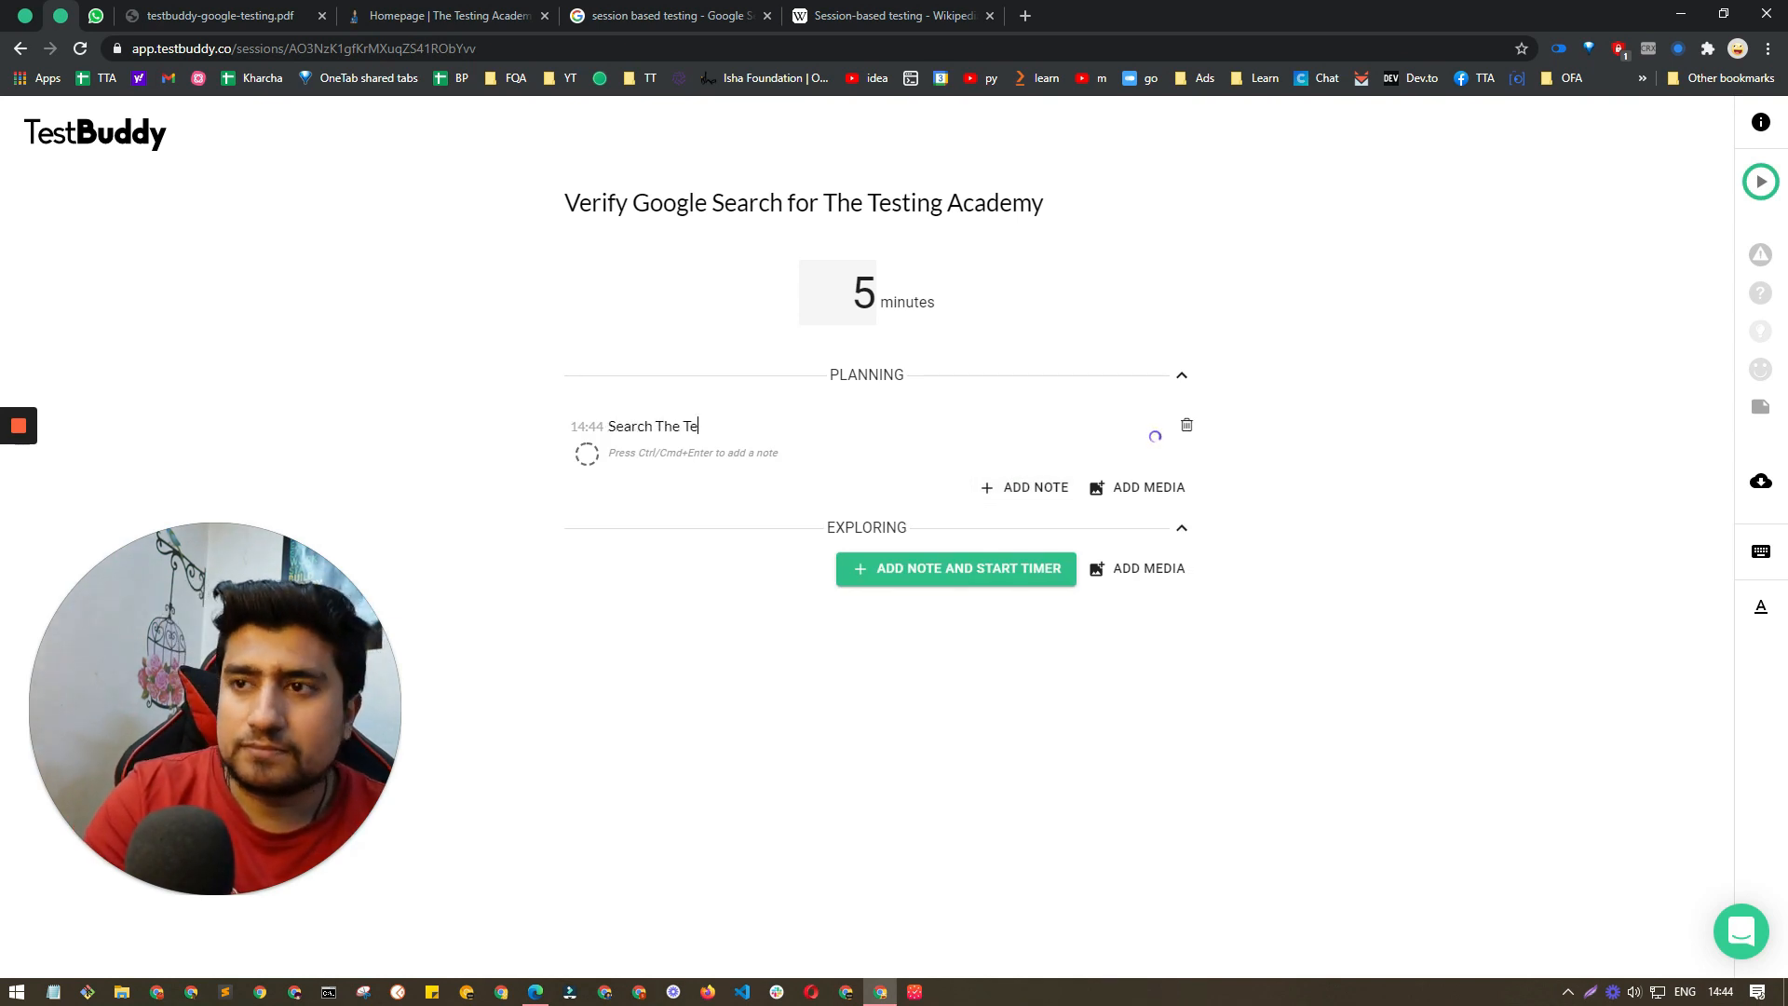
{"action": "type", "text": "sting A"}
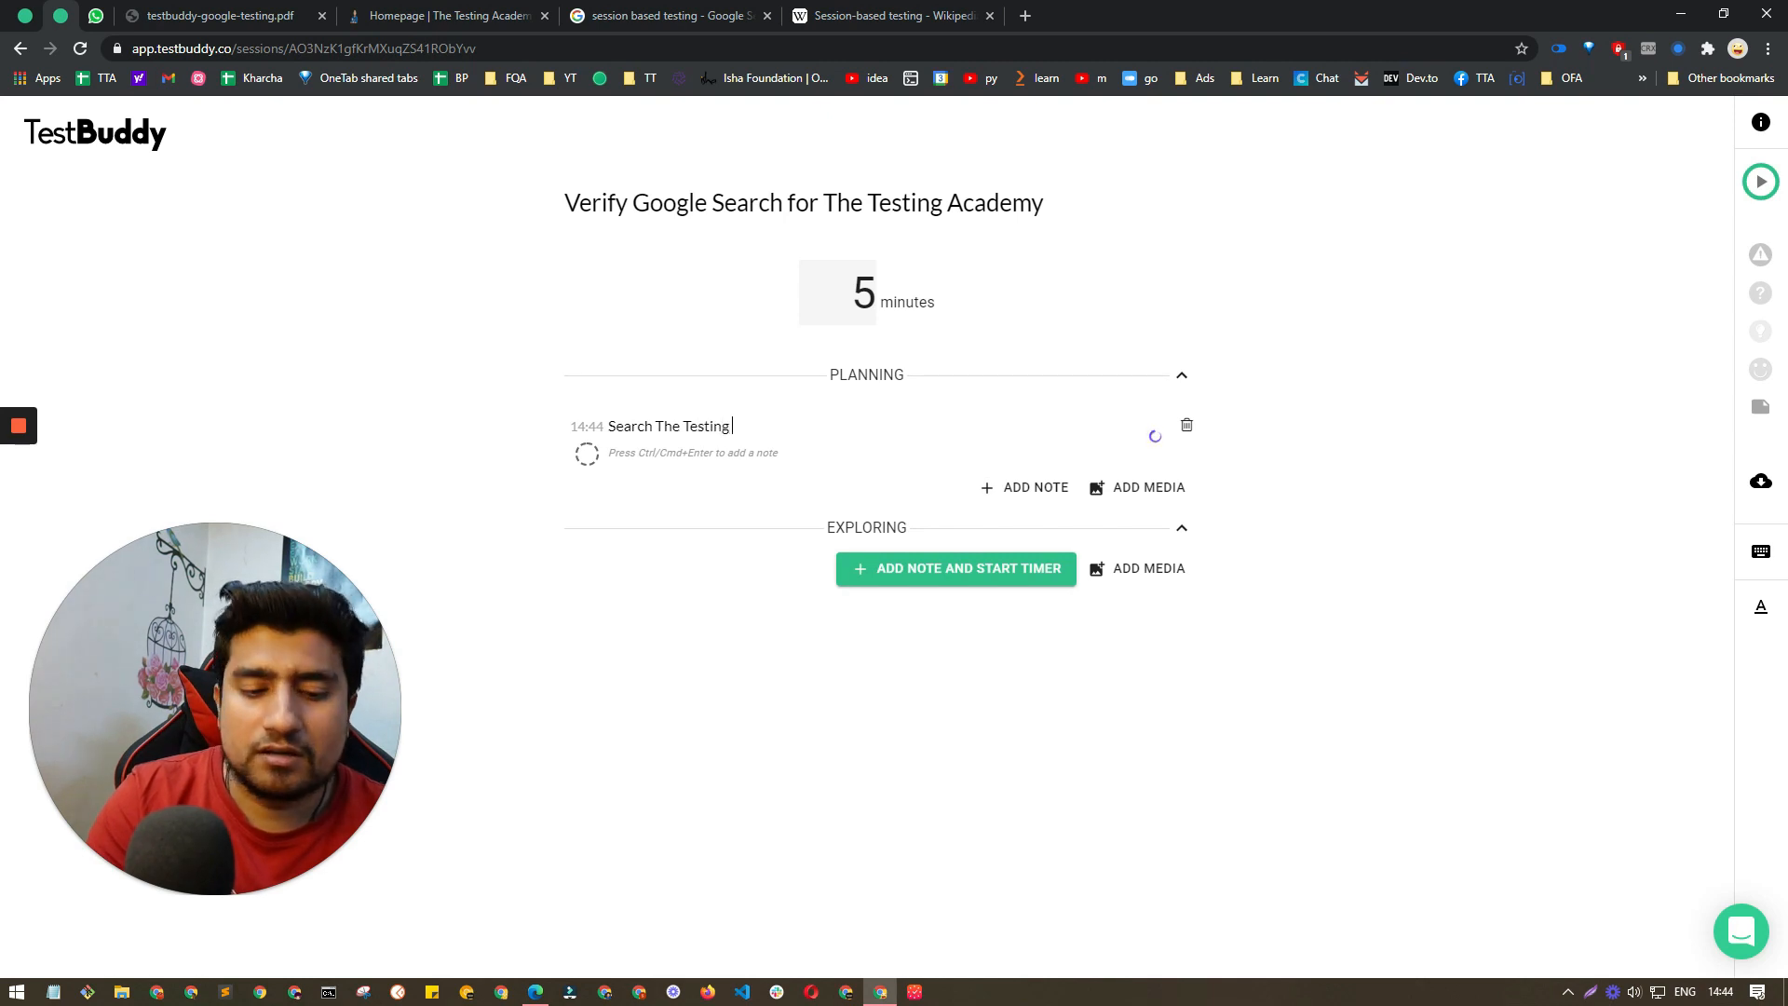
{"action": "type", "text": "cademy o"}
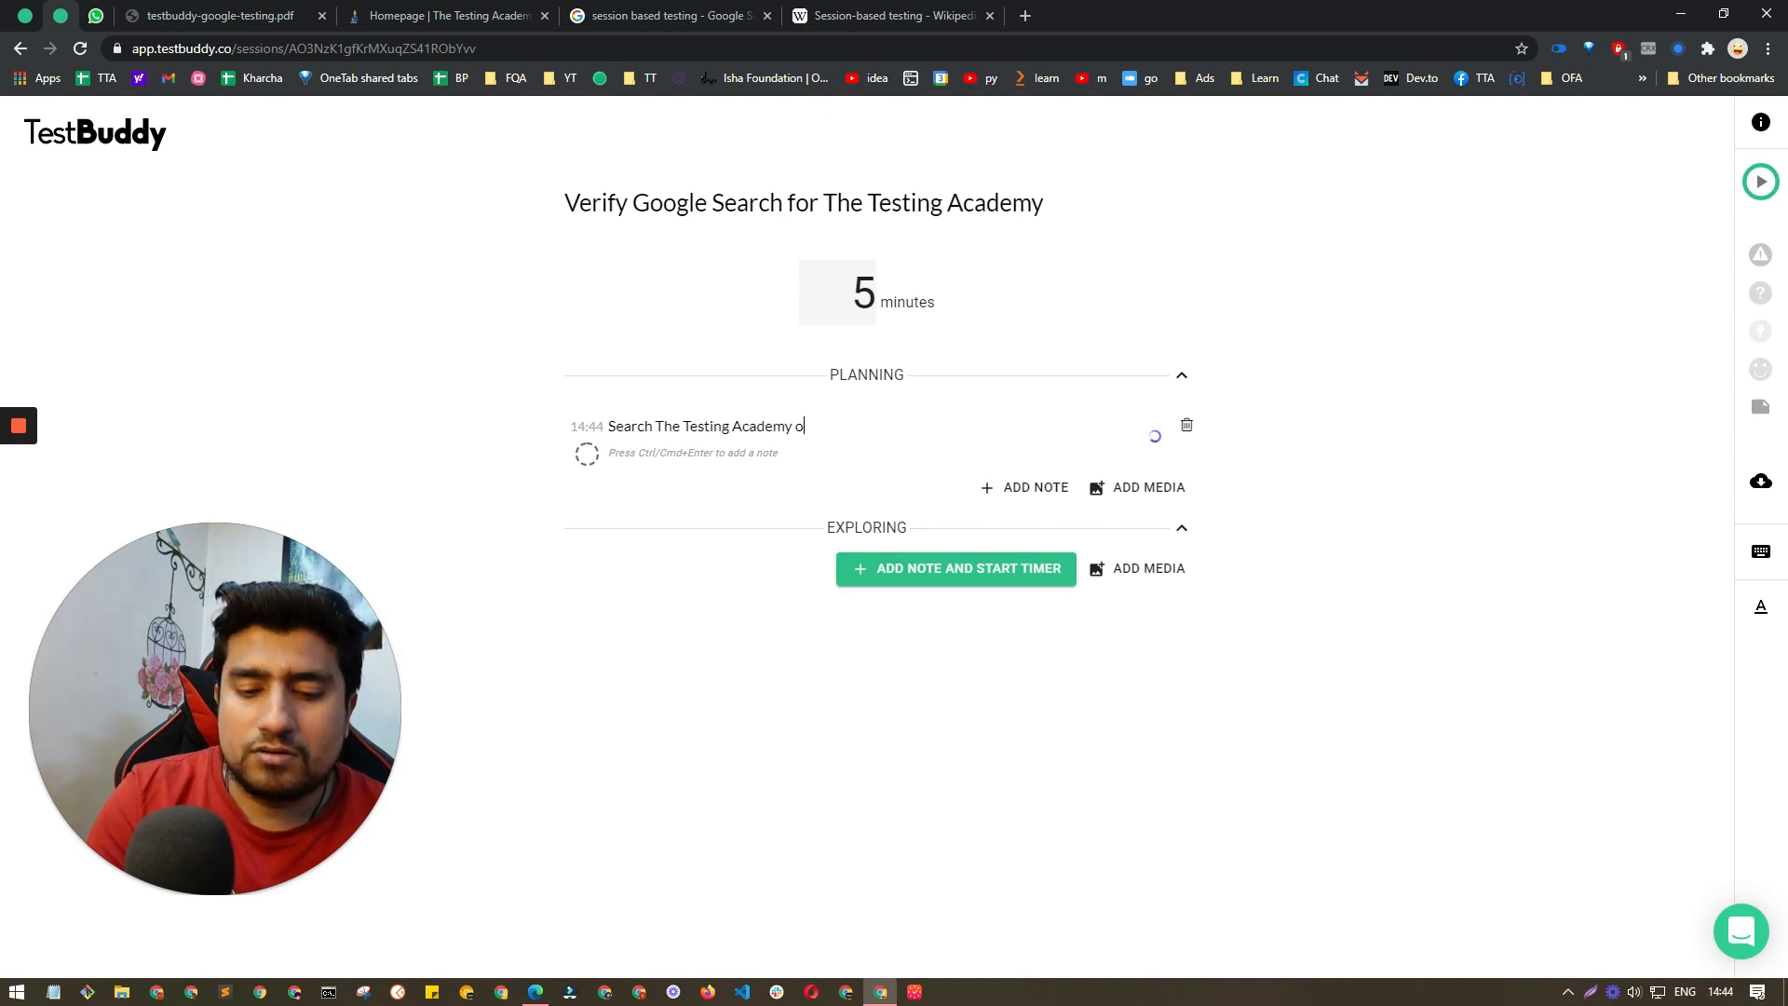
{"action": "type", "text": "n Google and"}
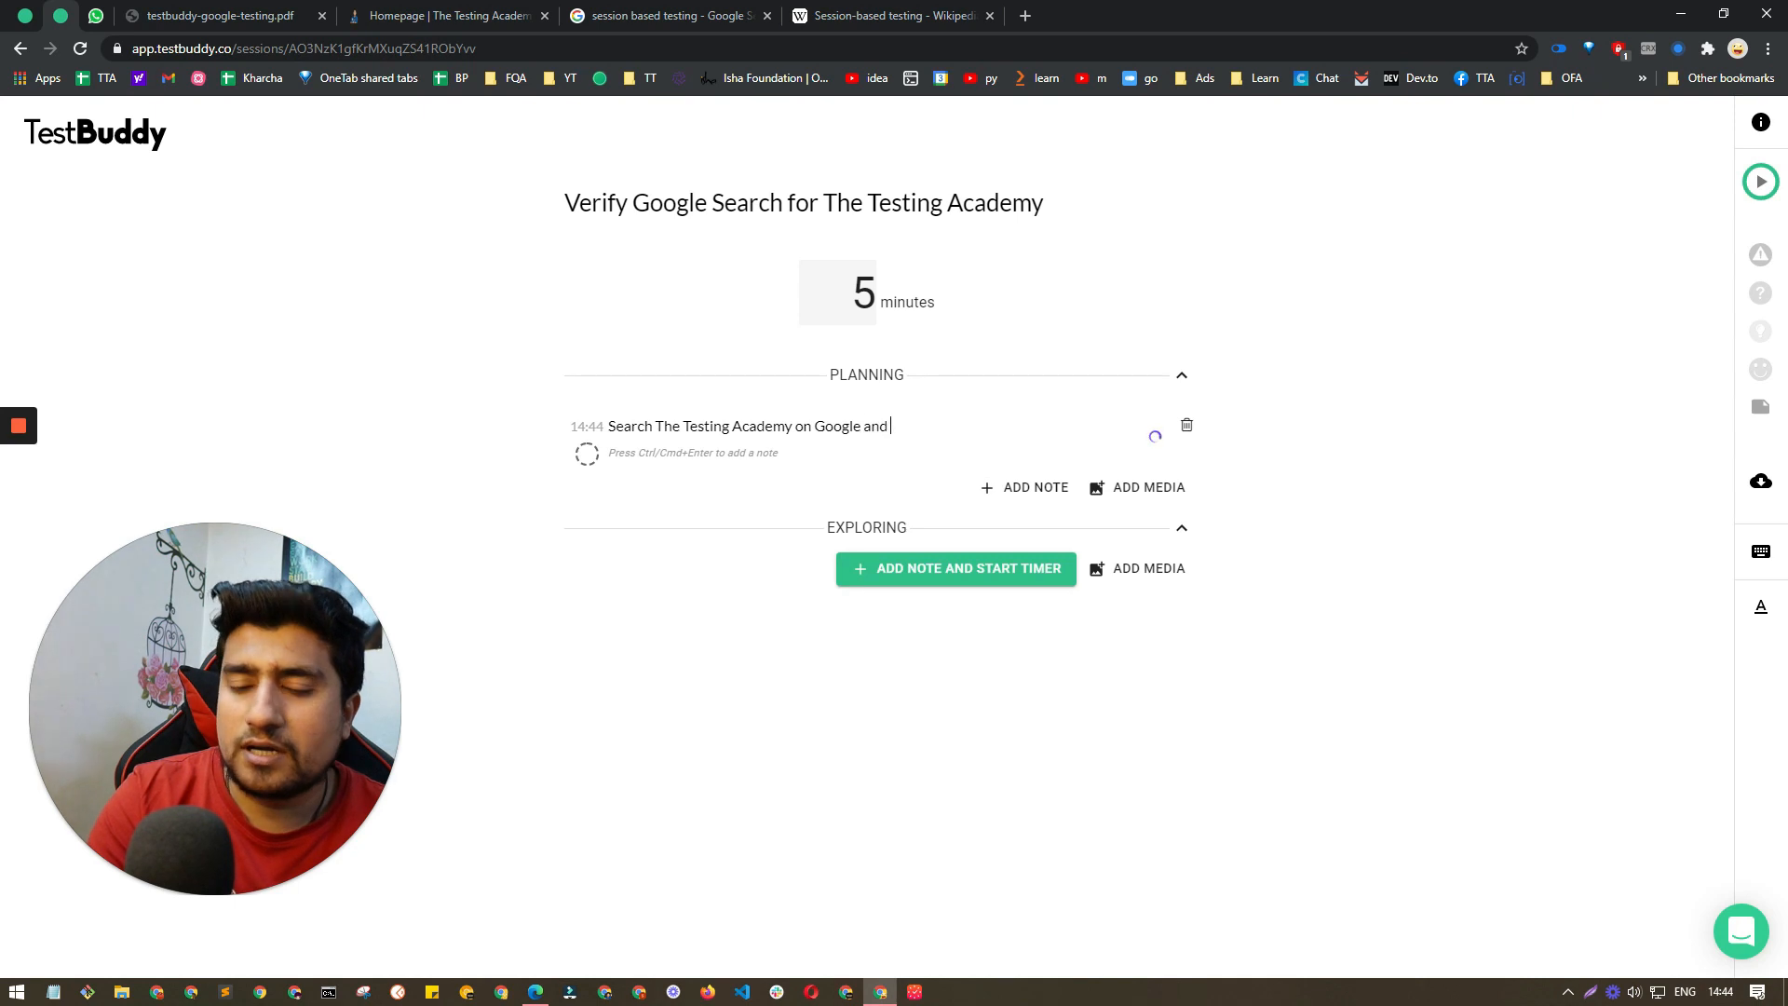
{"action": "type", "text": " Open"}
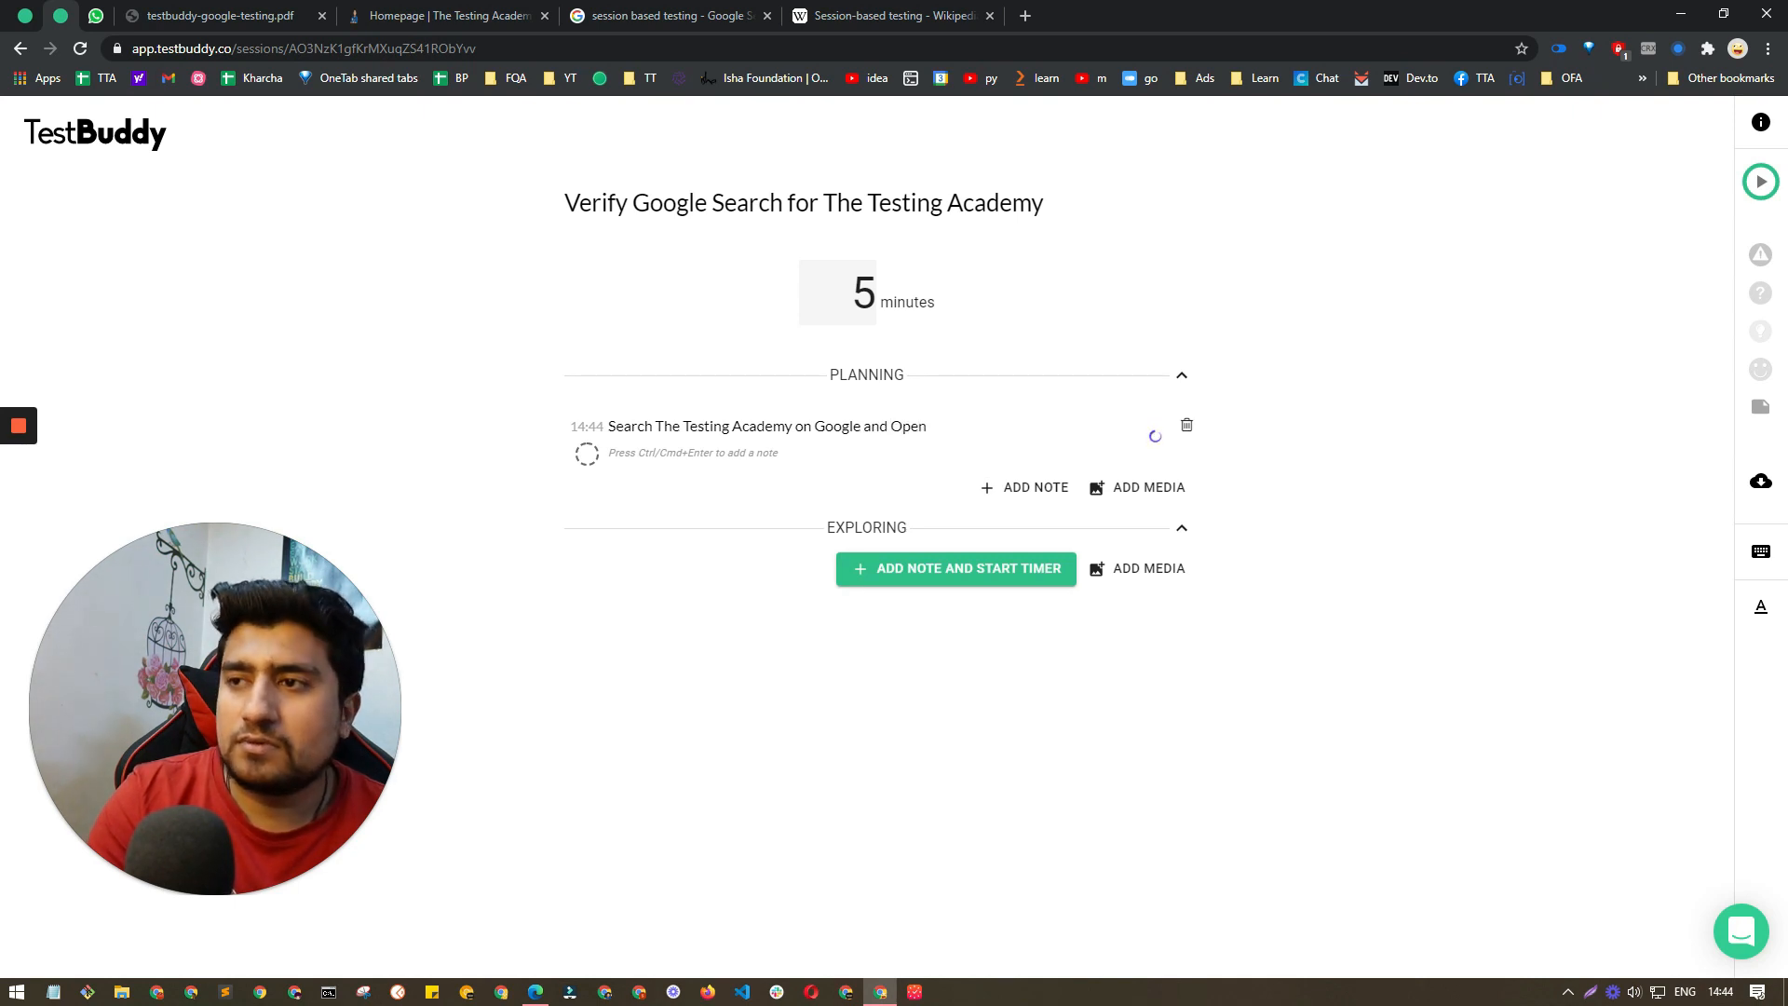
{"action": "type", "text": " the Link."}
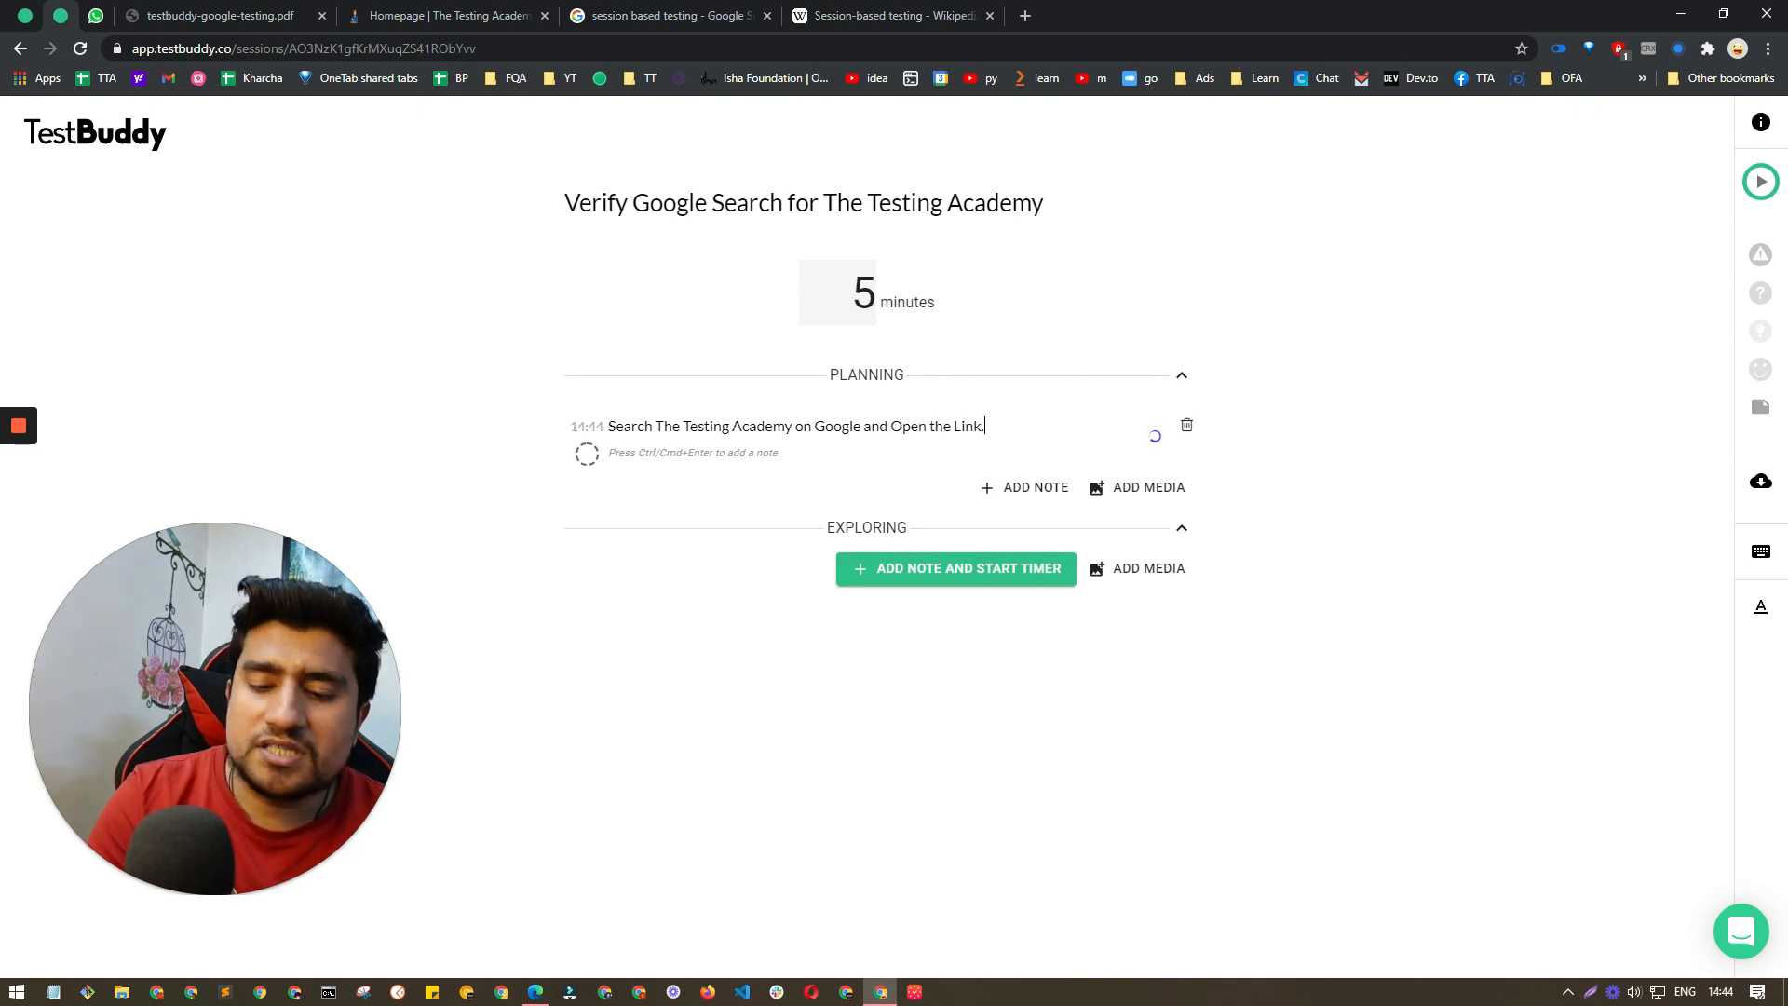
{"action": "key", "text": "ctrl+Return"}
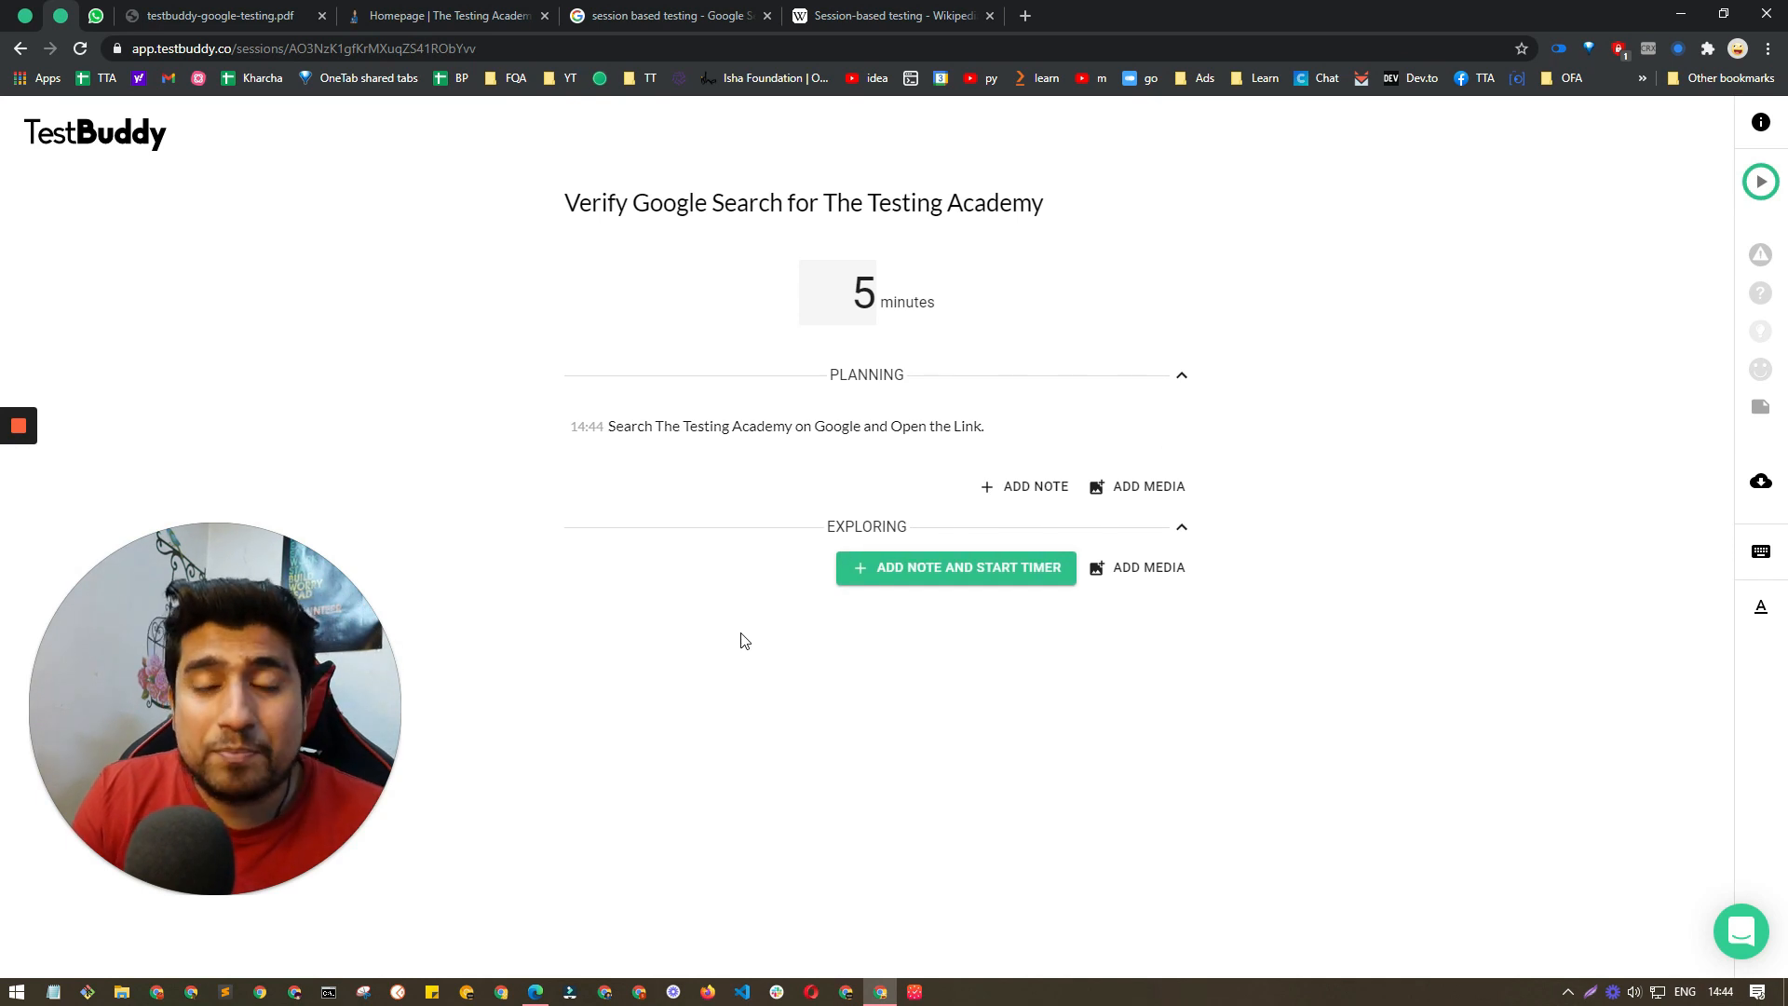
Step: Attach the logo.JPG image of The Testing Academy to the planning section
{"action": "left_click", "coordinate": [790, 425]}
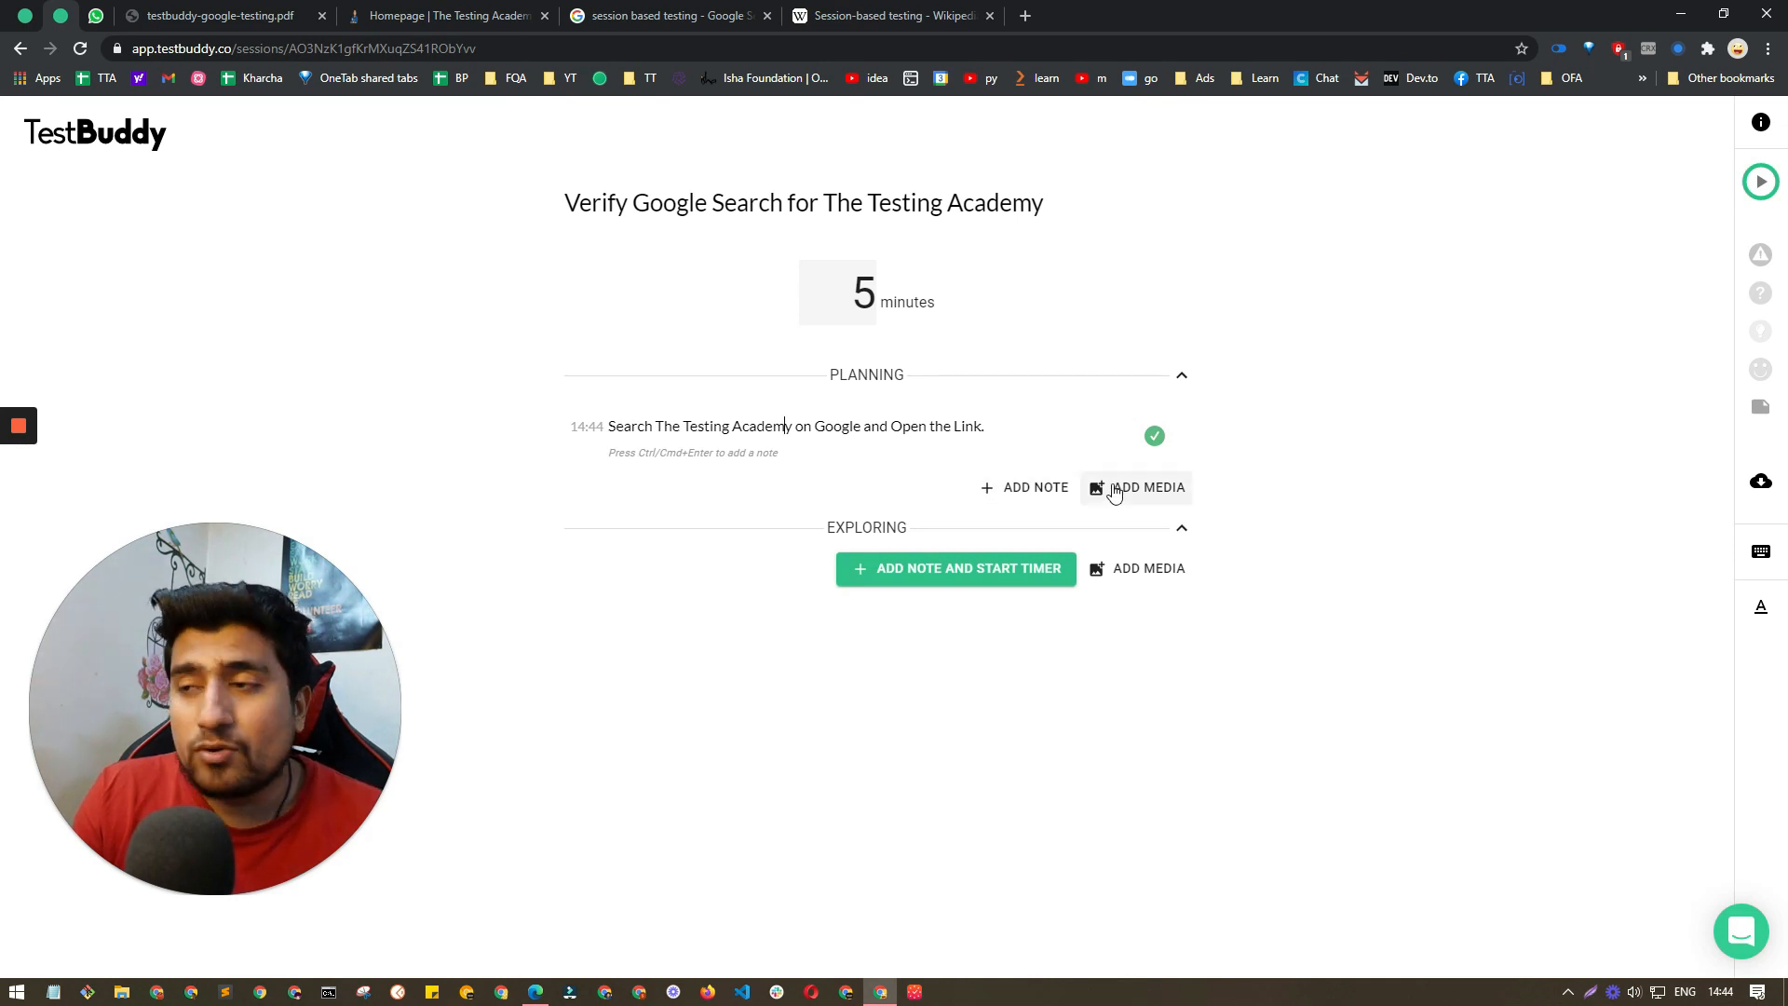
{"action": "left_click", "coordinate": [1113, 492]}
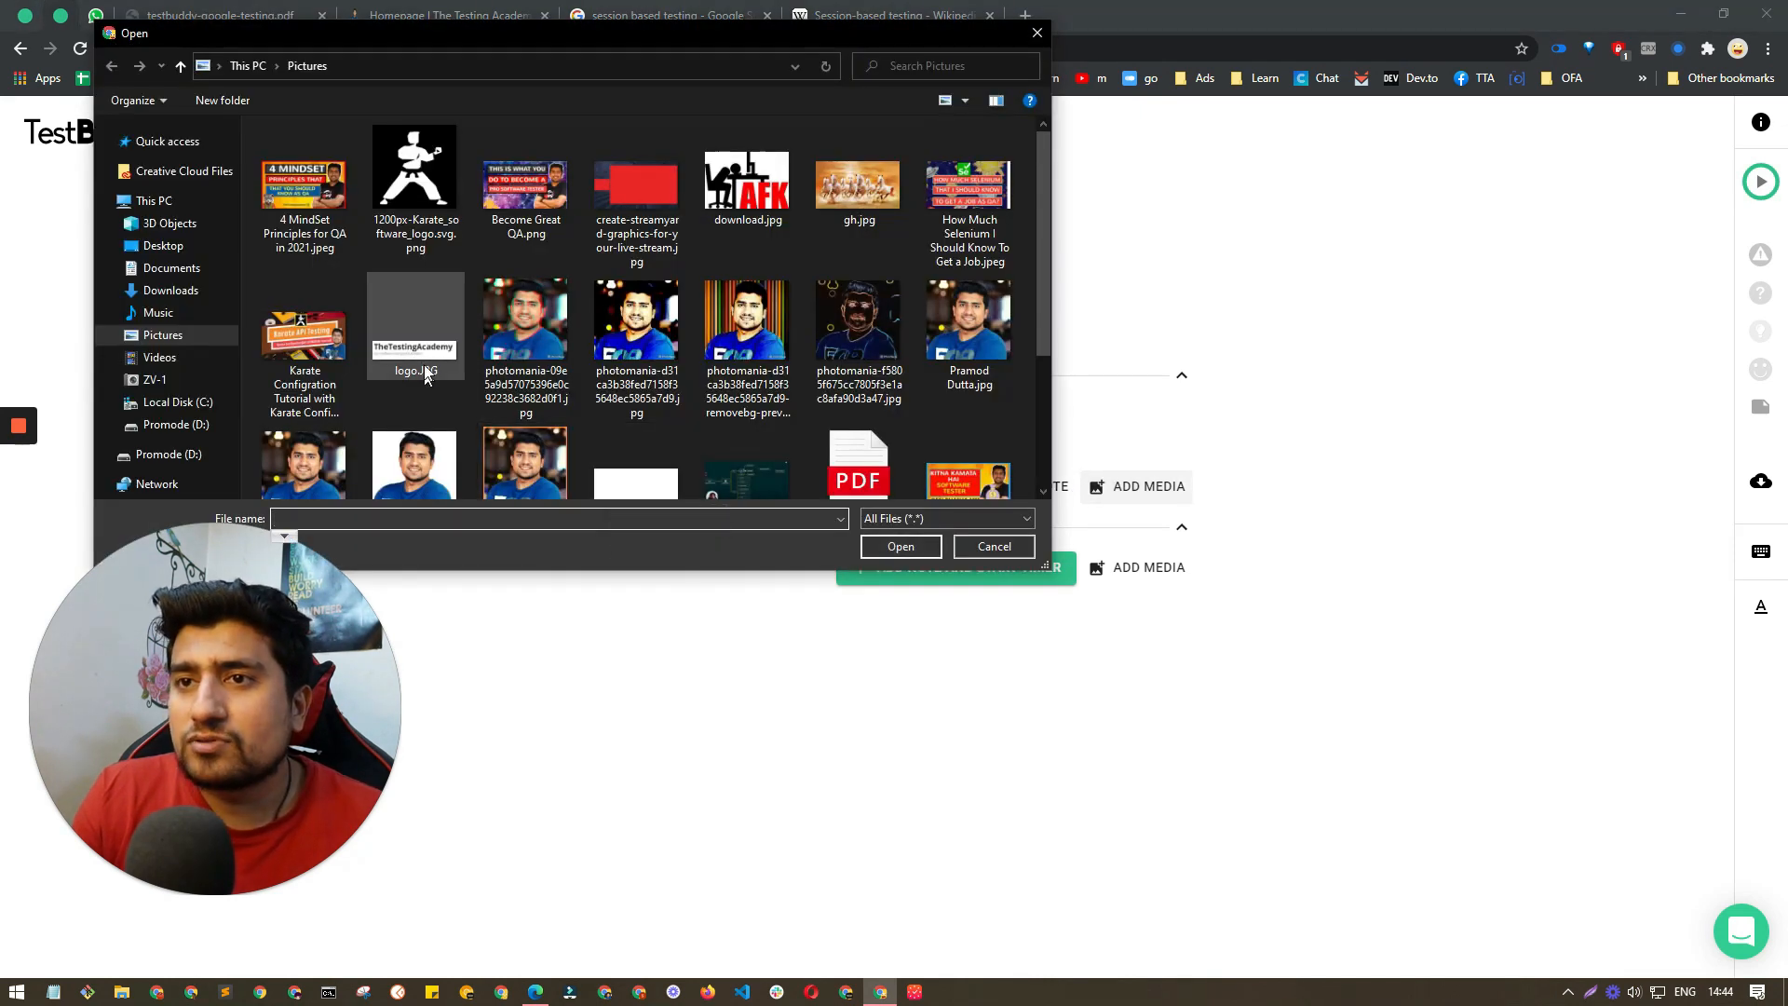
{"action": "left_click", "coordinate": [415, 335]}
{"action": "left_click", "coordinate": [900, 546]}
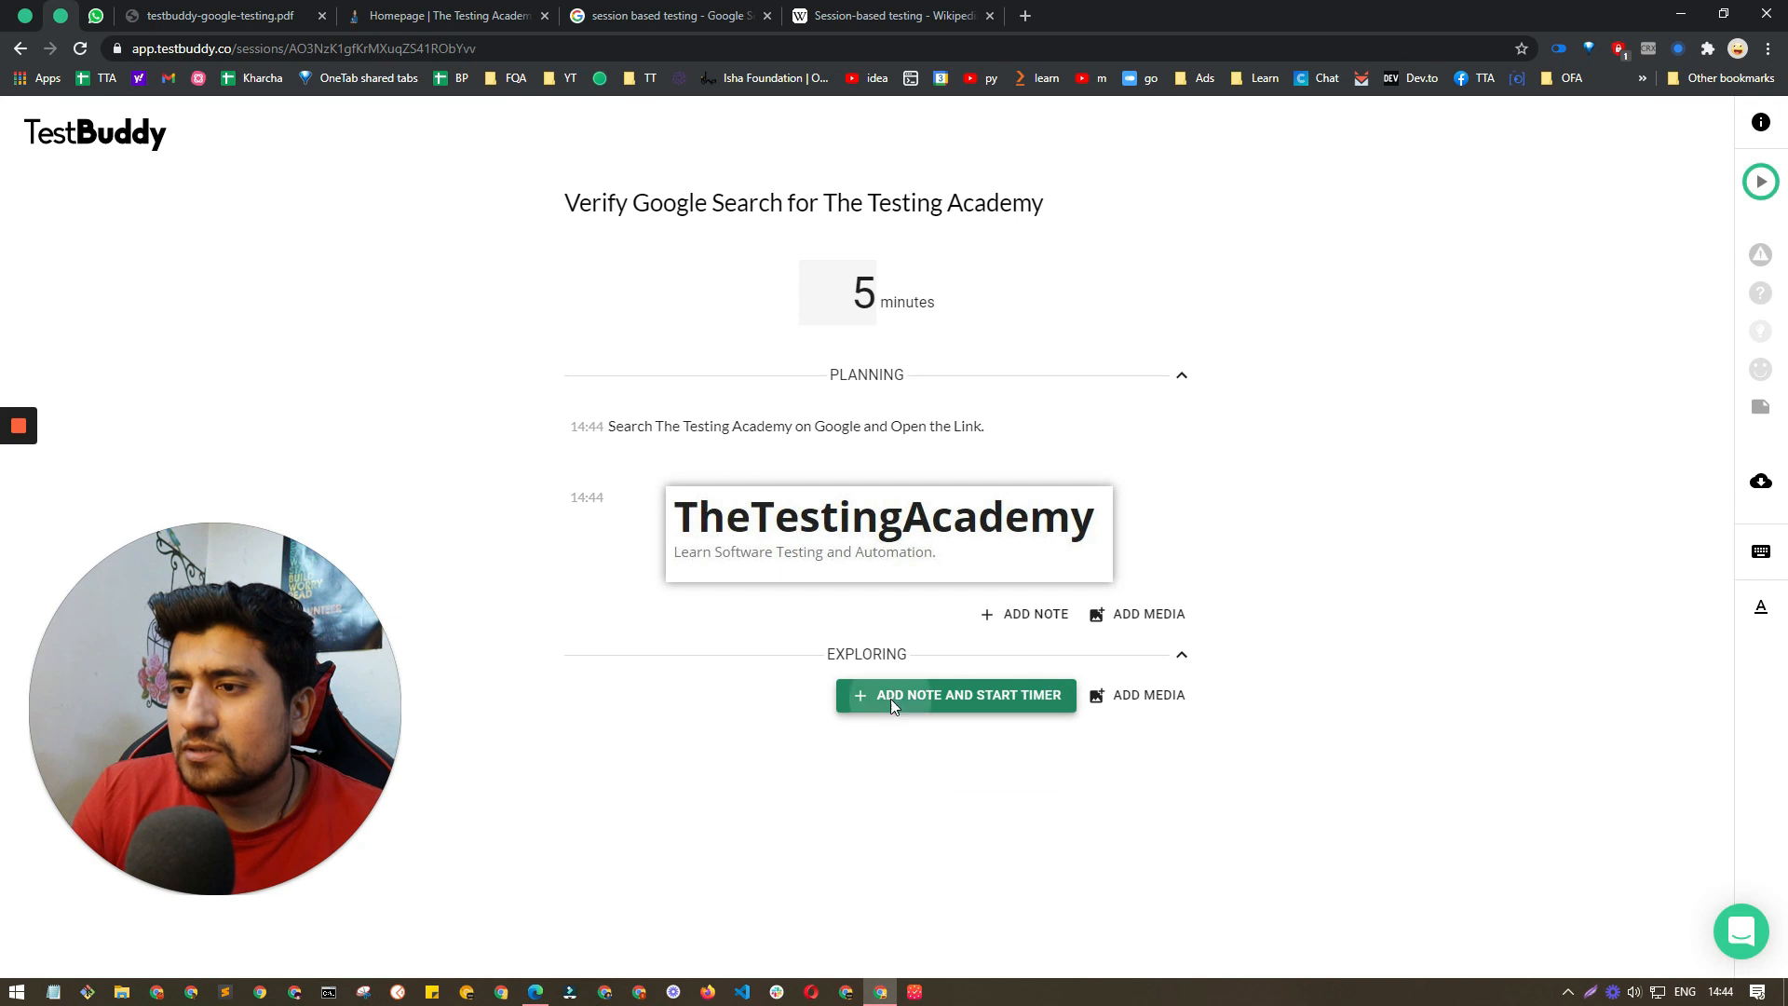
Step: Start the exploring timer, write the note 'Go to google and search the term', and move to Google
{"action": "left_click", "coordinate": [894, 697]}
{"action": "scroll", "coordinate": [559, 693], "scroll_direction": "down", "scroll_amount": 1}
{"action": "left_click_drag", "start_coordinate": [696, 667], "coordinate": [560, 668]}
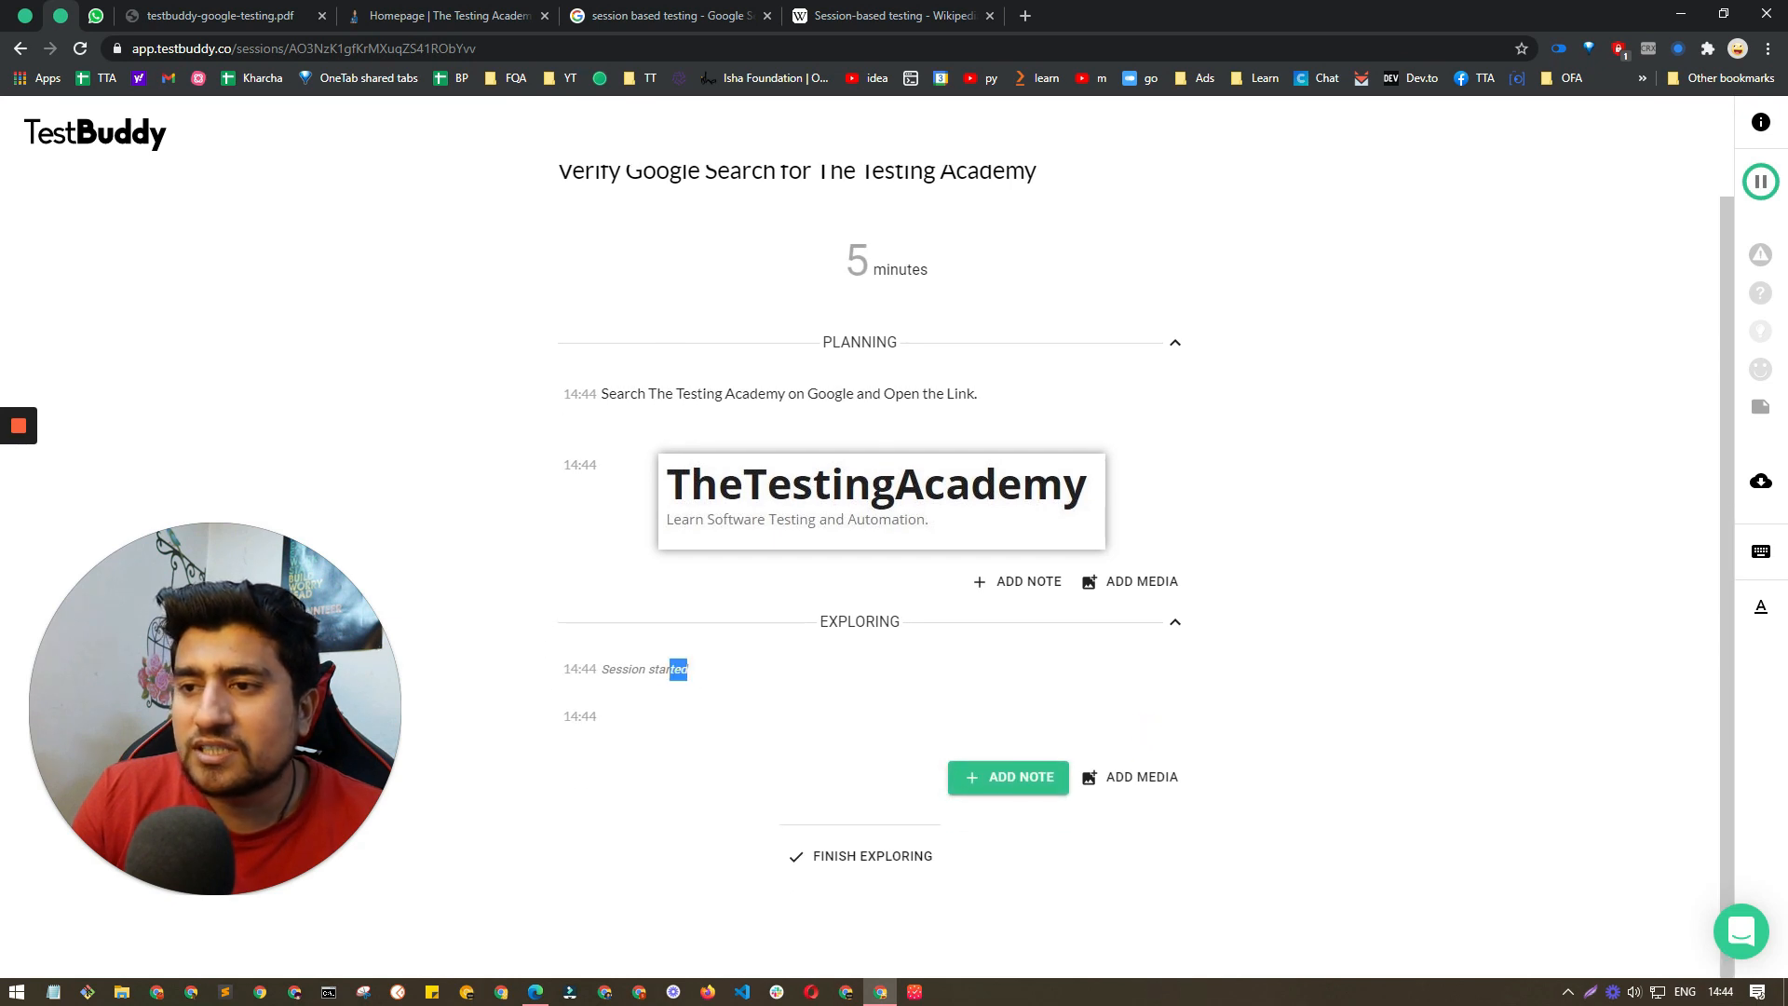
{"action": "left_click", "coordinate": [783, 867]}
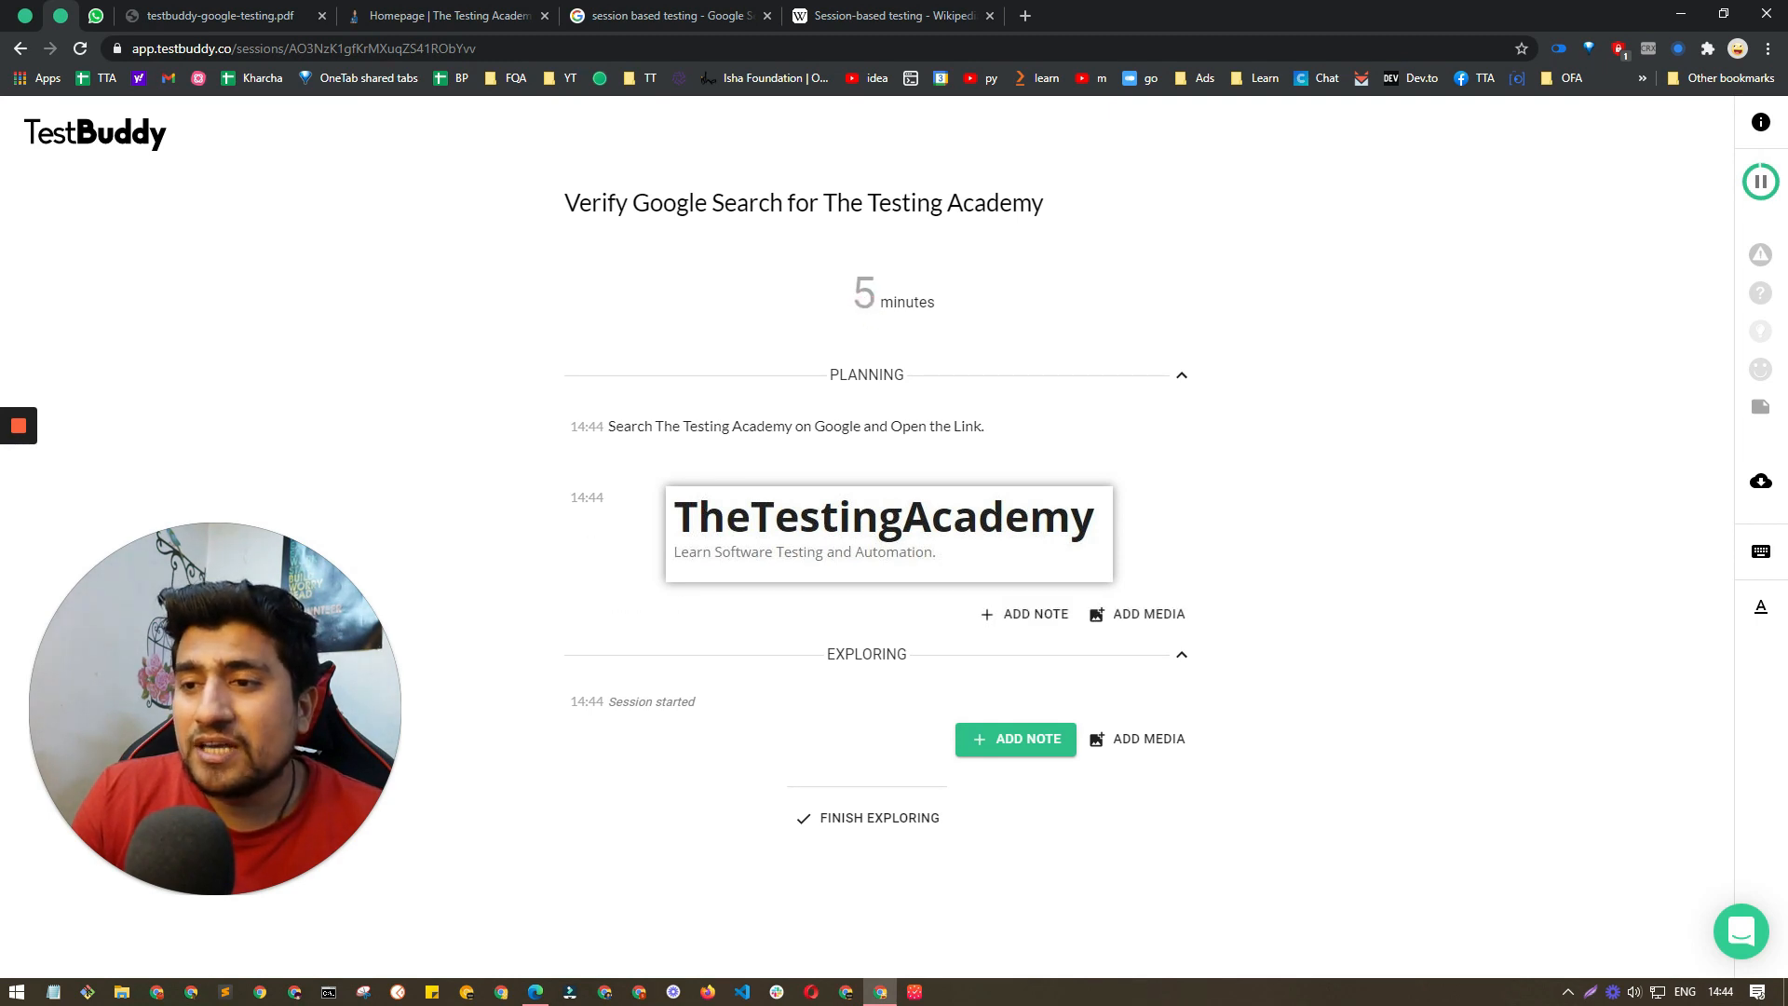
{"action": "left_click", "coordinate": [999, 741]}
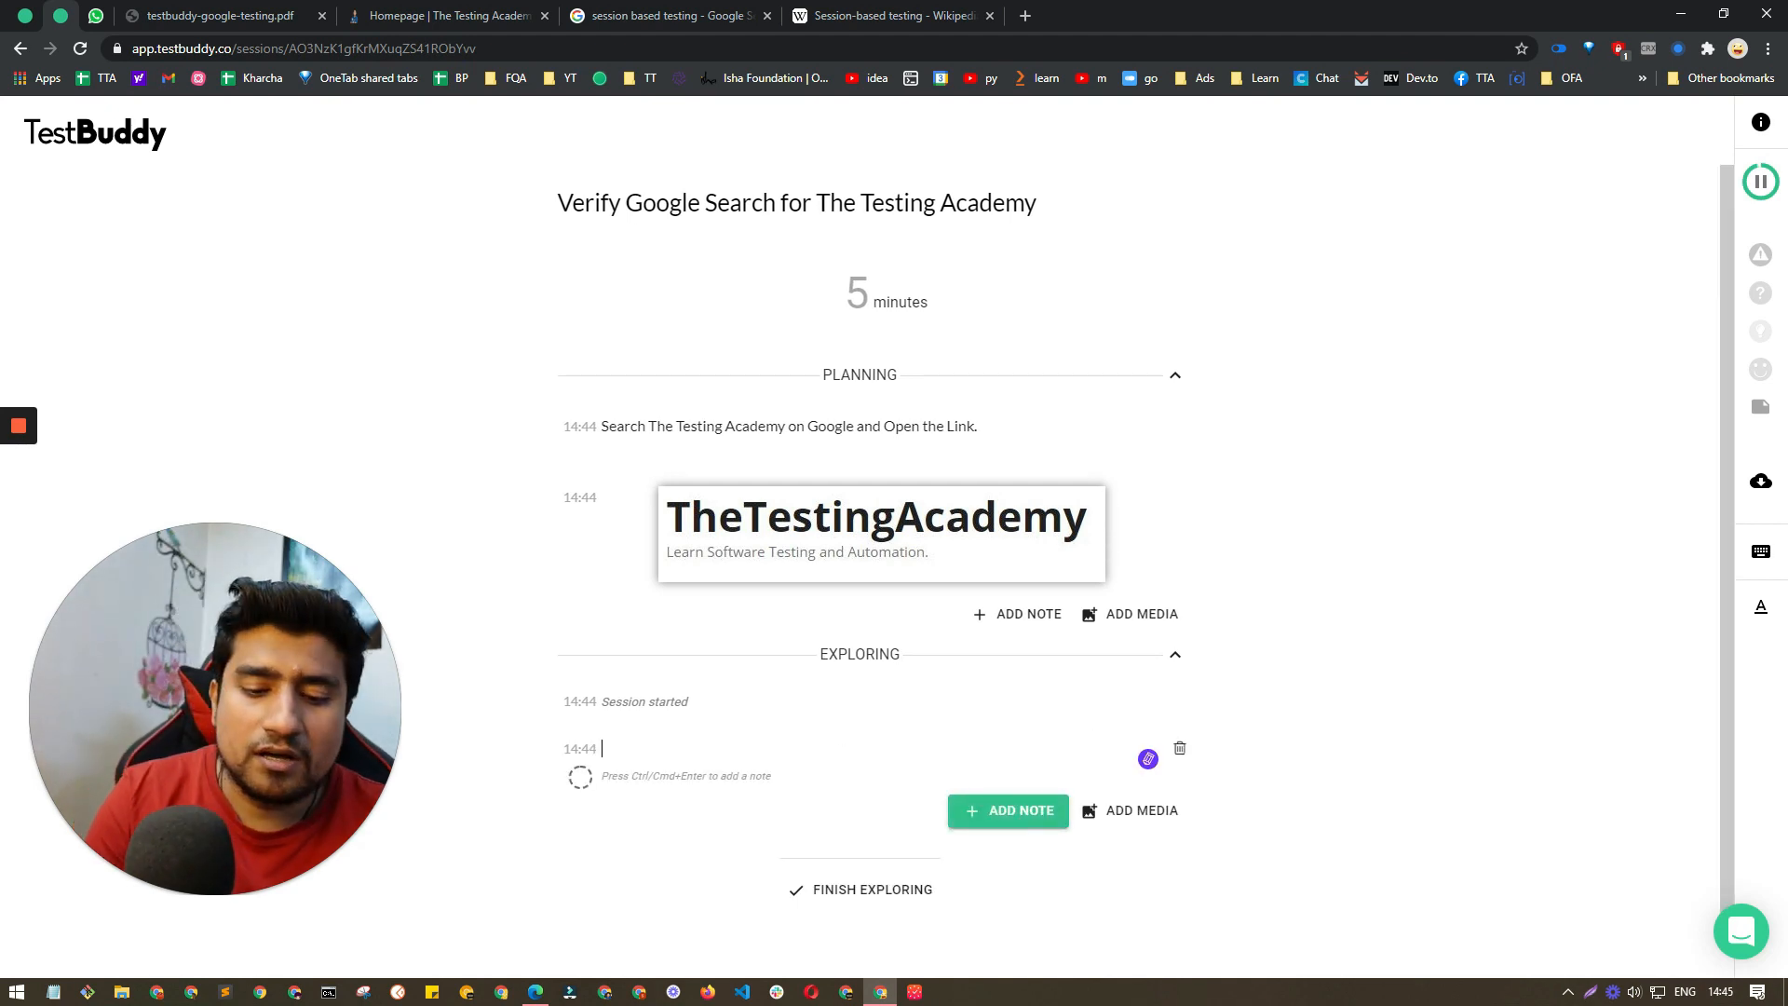
{"action": "type", "text": "G"}
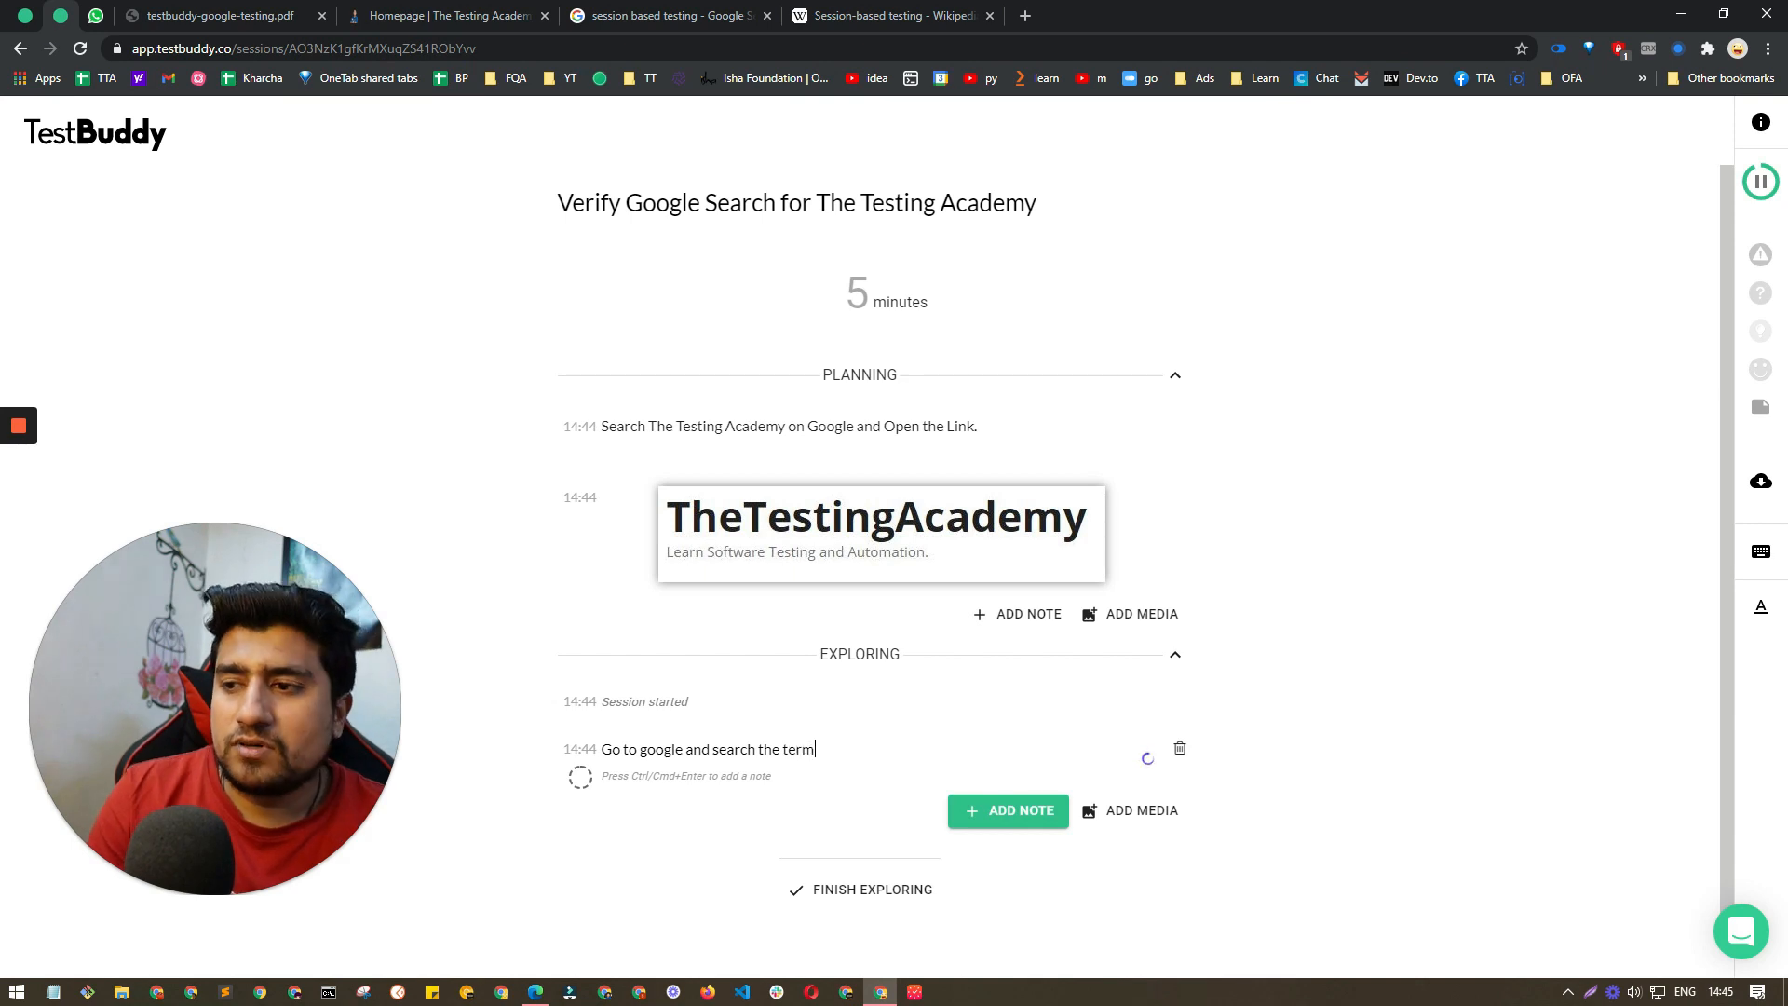
{"action": "left_click", "coordinate": [658, 15]}
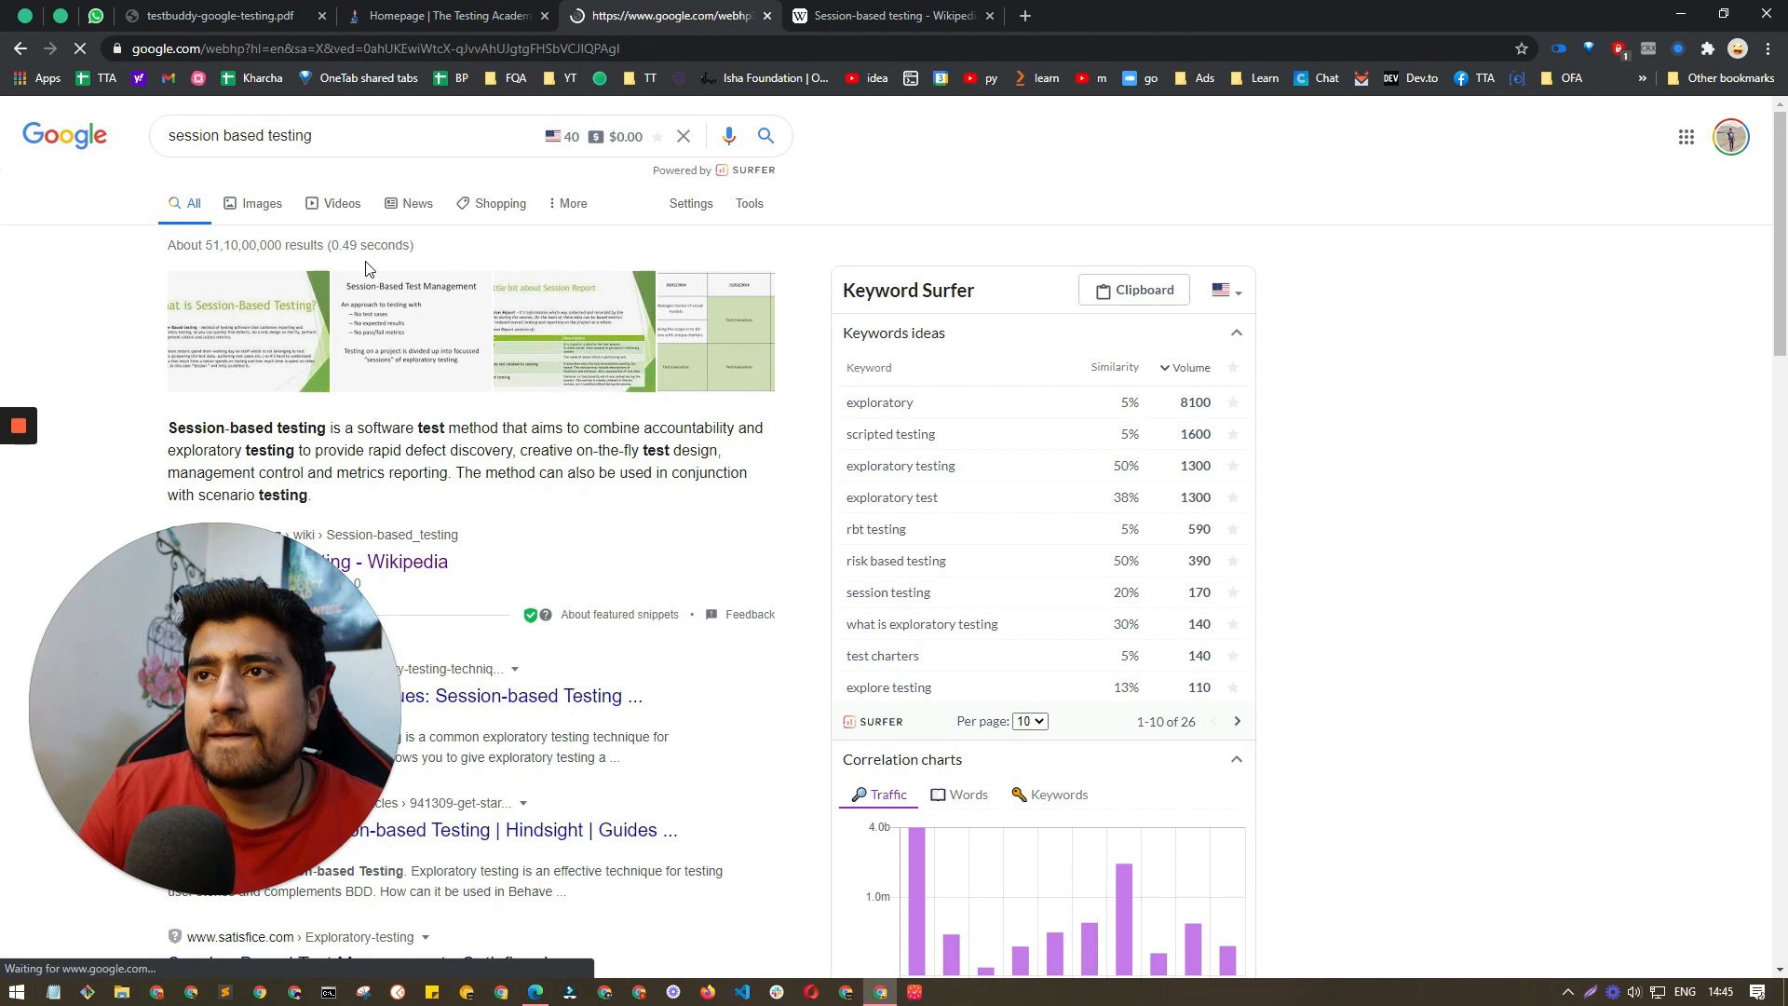
{"action": "type", "text": "te"}
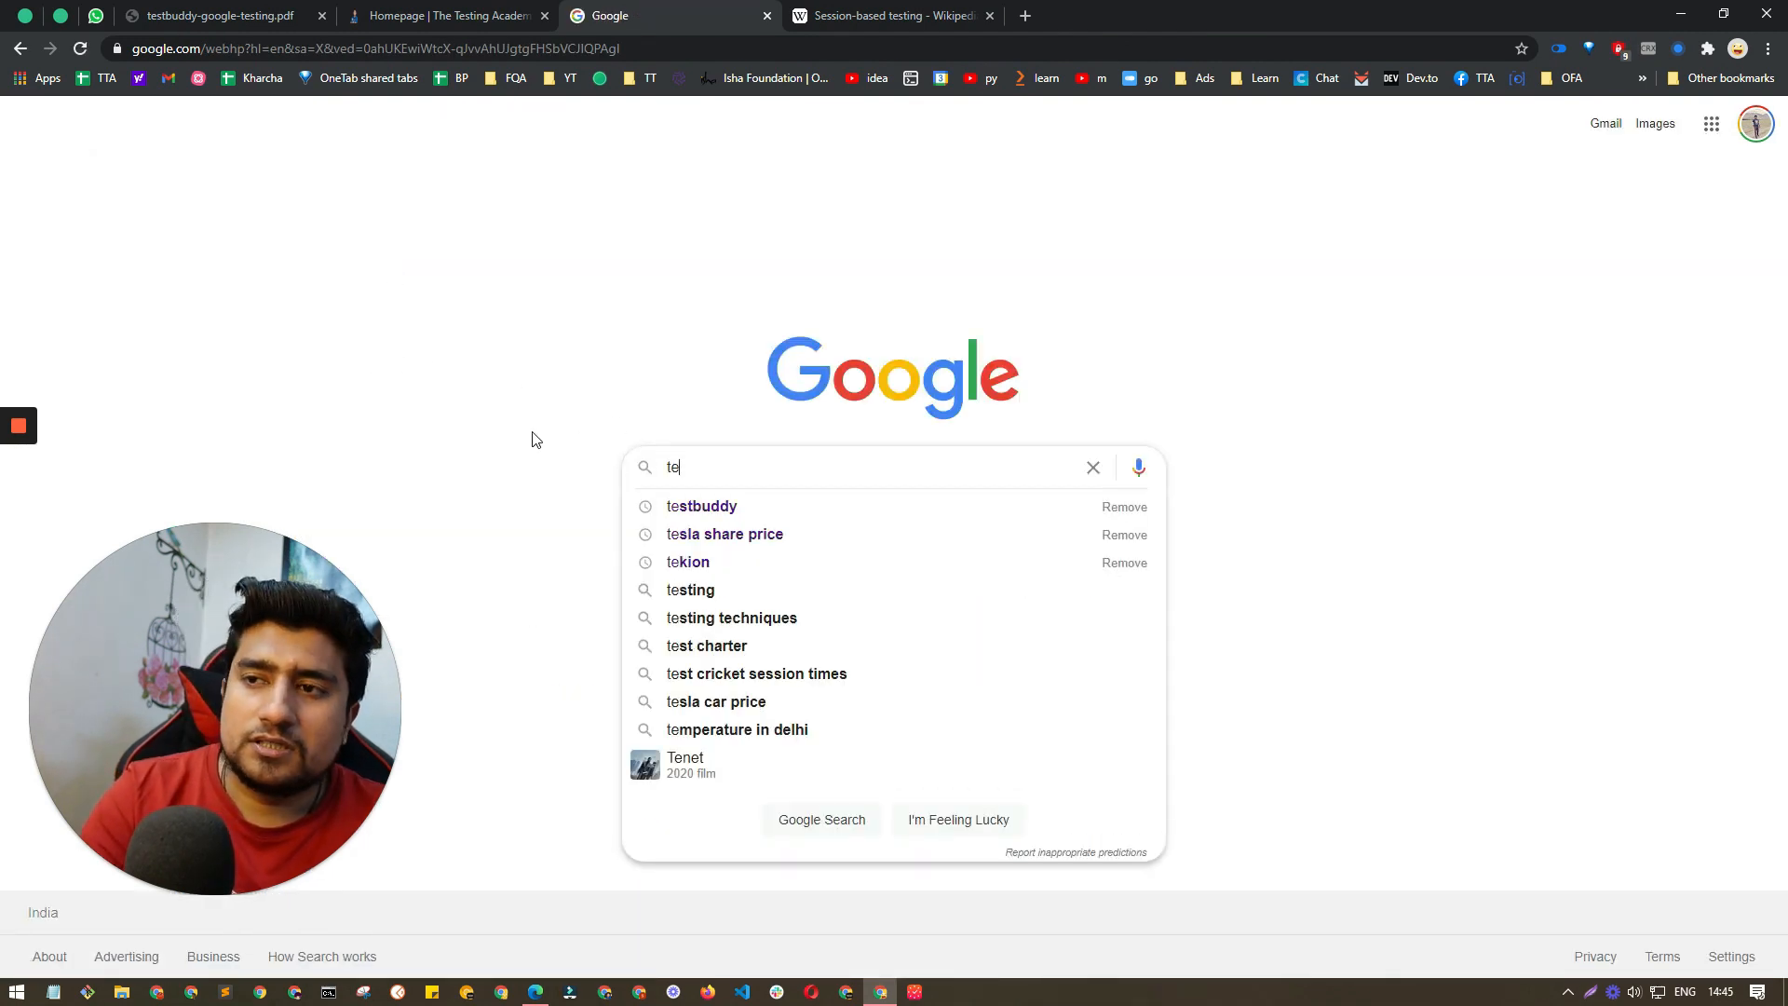
Step: Search Google for 'the testing academy' and open the learn.thetestingacademy.com homepage result
{"action": "key", "text": "BackSpace"}
{"action": "type", "text": "he test"}
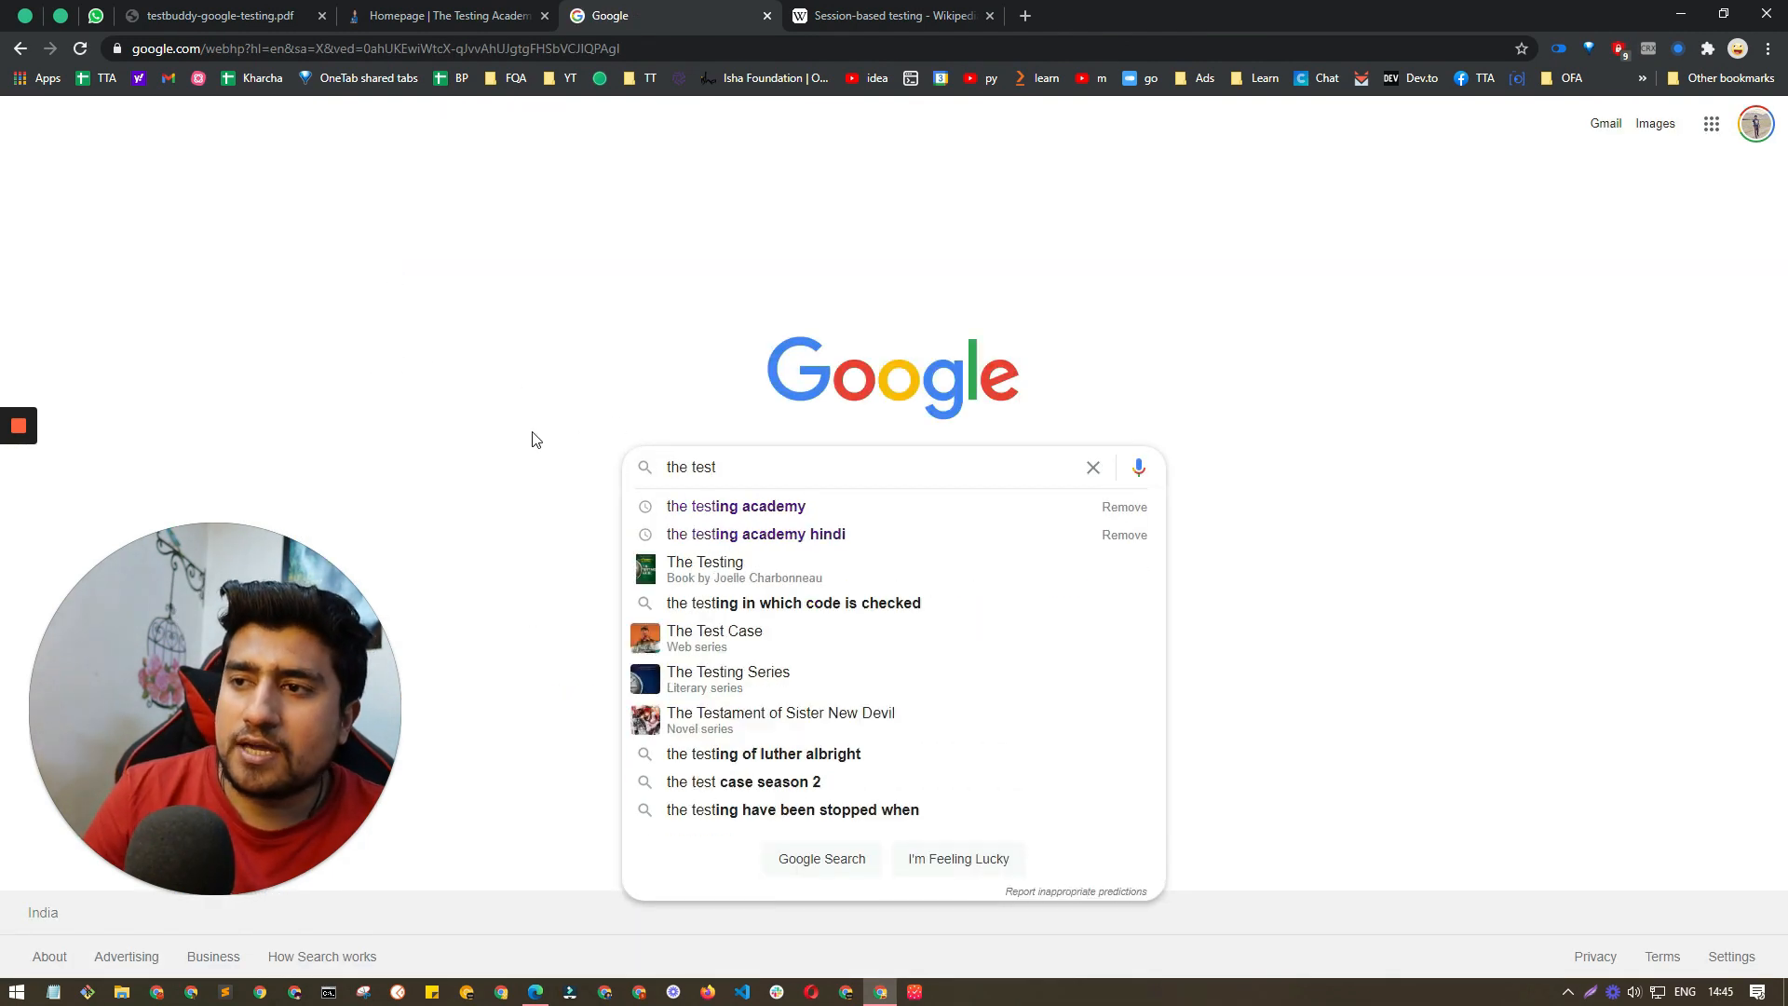
{"action": "type", "text": "ing academy"}
{"action": "key", "text": "Return"}
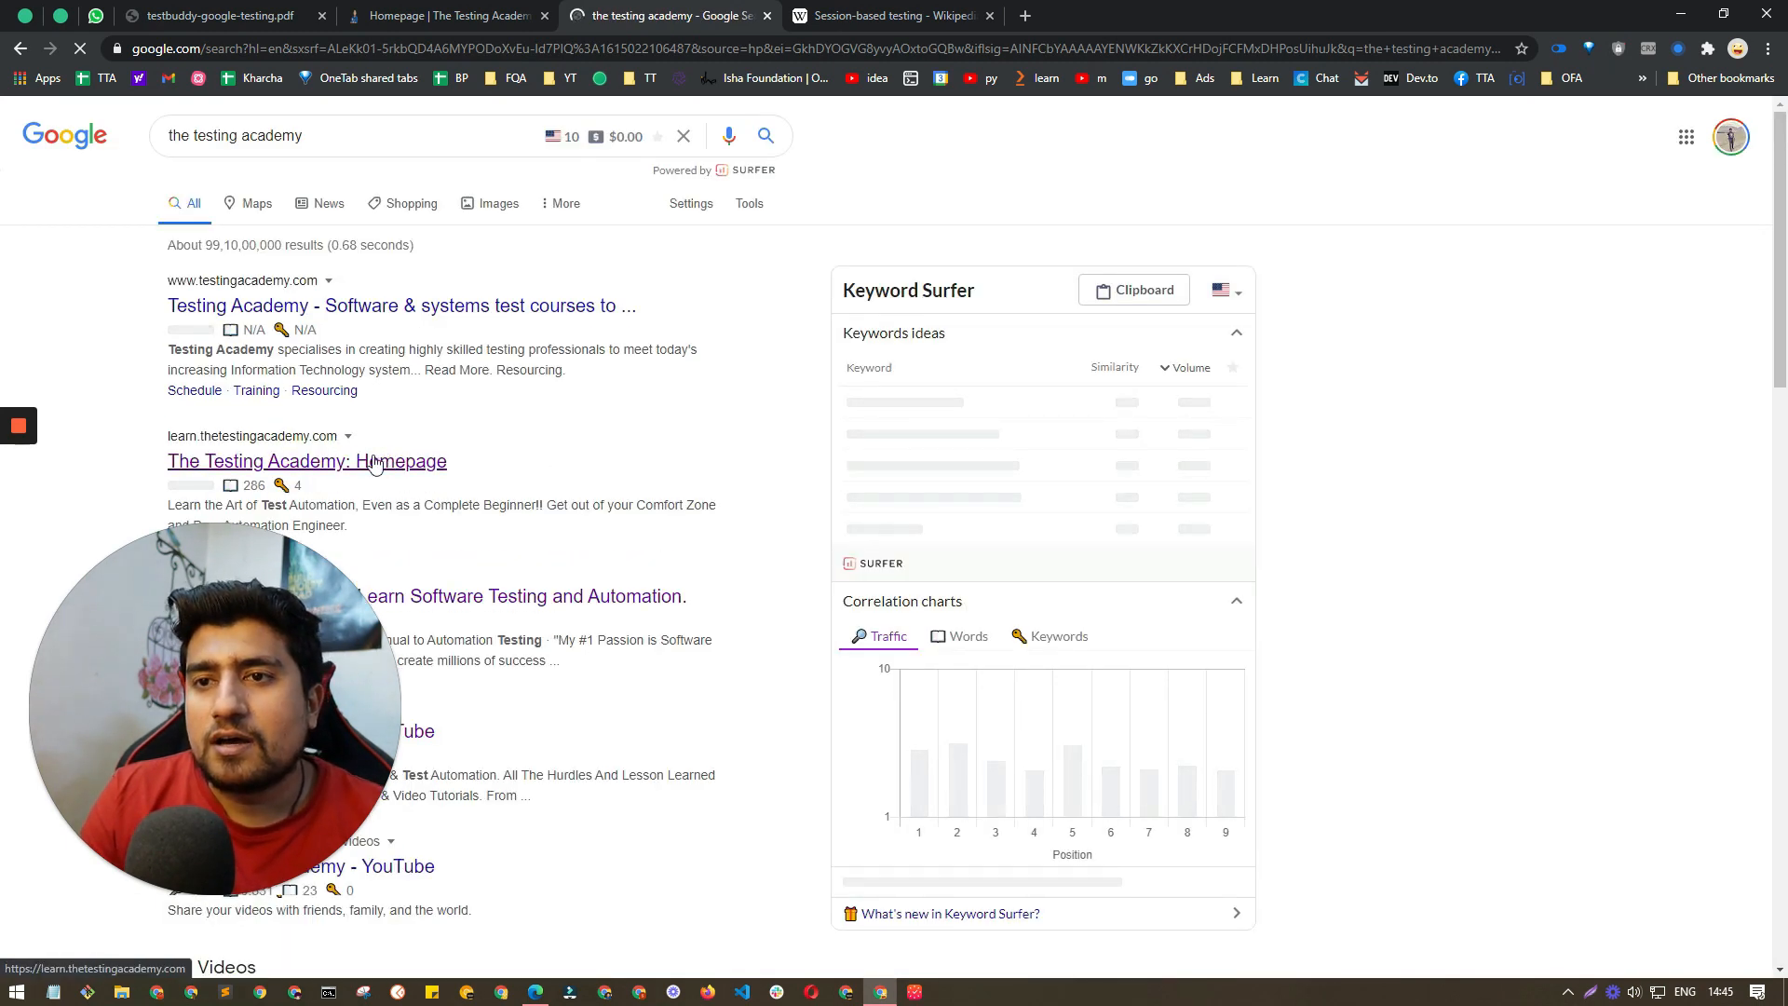
{"action": "left_click", "coordinate": [380, 465]}
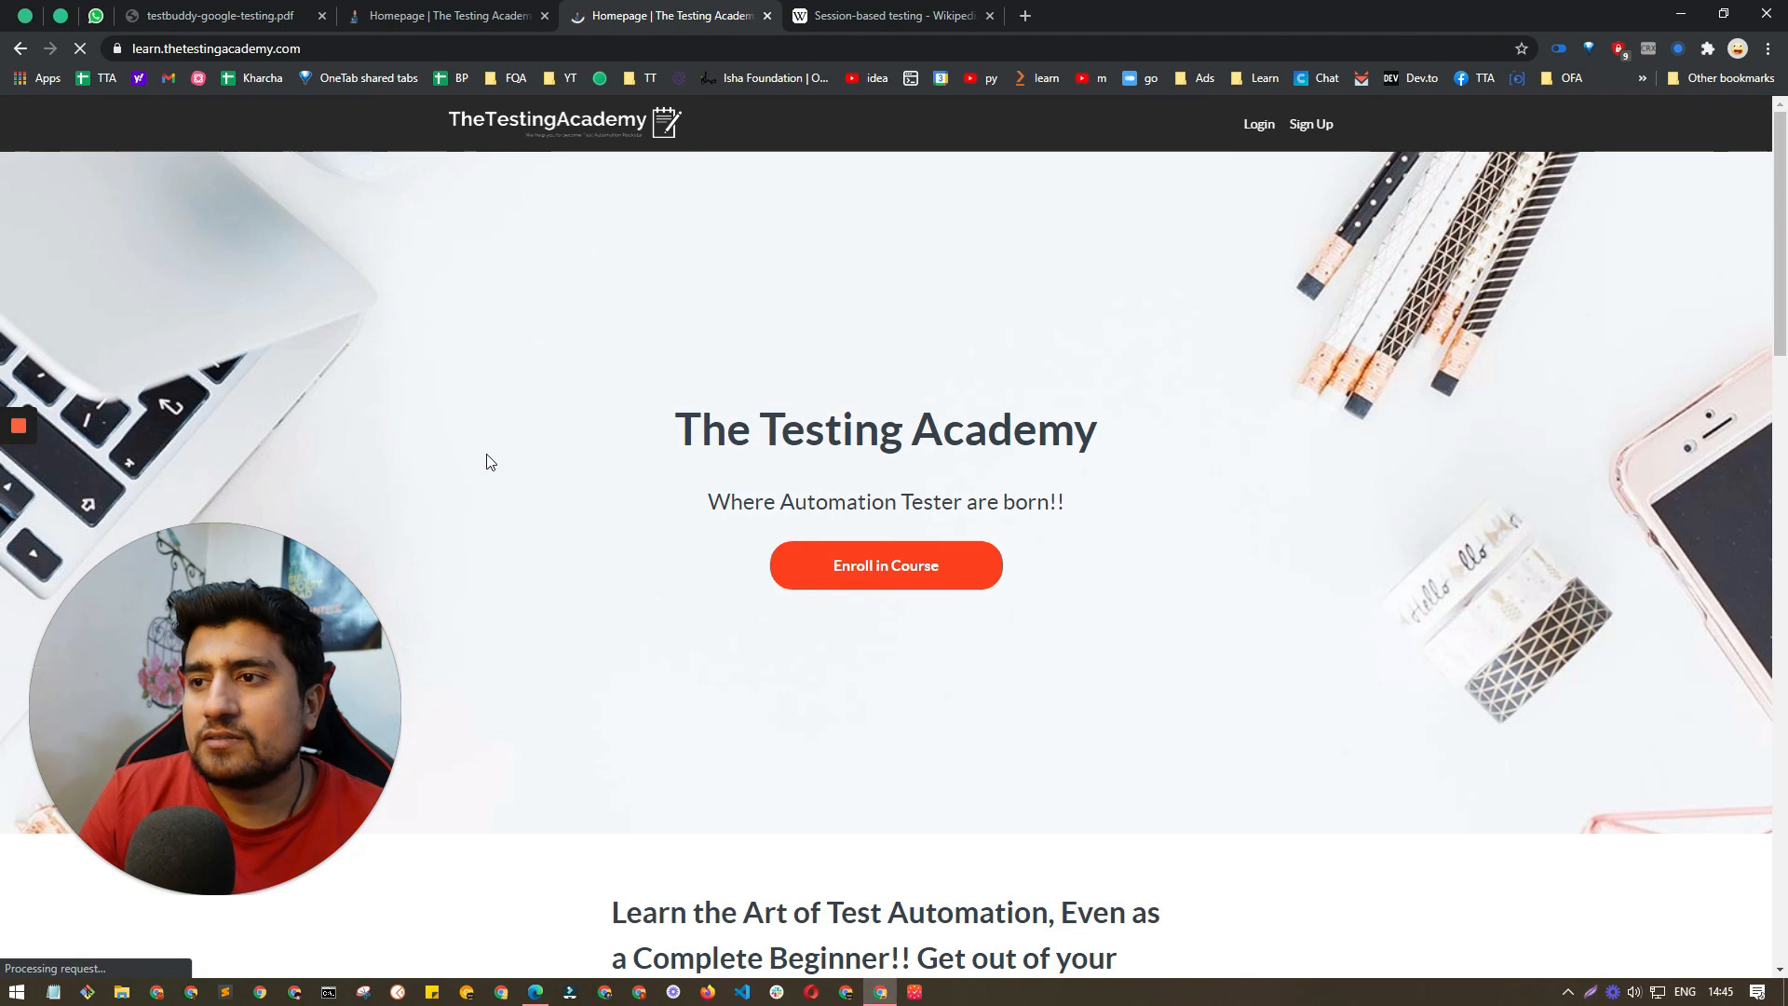
{"action": "scroll", "coordinate": [456, 462], "scroll_direction": "down", "scroll_amount": 5}
{"action": "scroll", "coordinate": [456, 461], "scroll_direction": "down", "scroll_amount": 5}
{"action": "scroll", "coordinate": [456, 461], "scroll_direction": "up", "scroll_amount": 5}
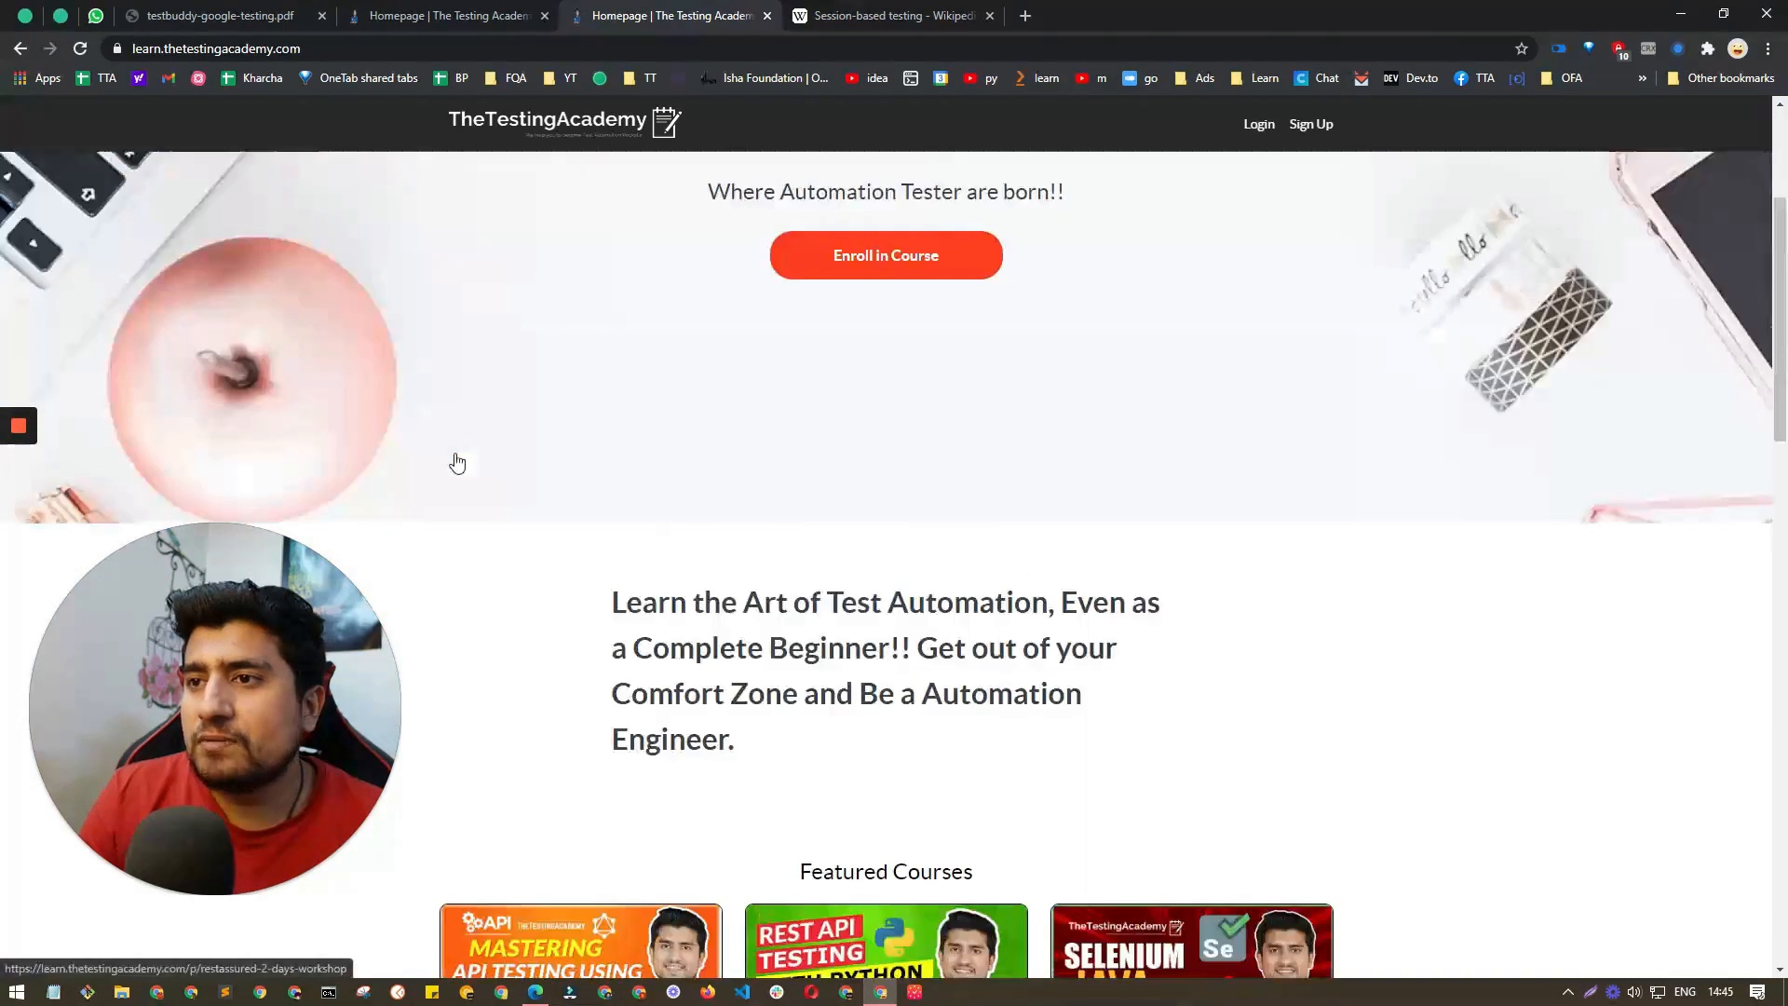
{"action": "scroll", "coordinate": [456, 462], "scroll_direction": "up", "scroll_amount": 5}
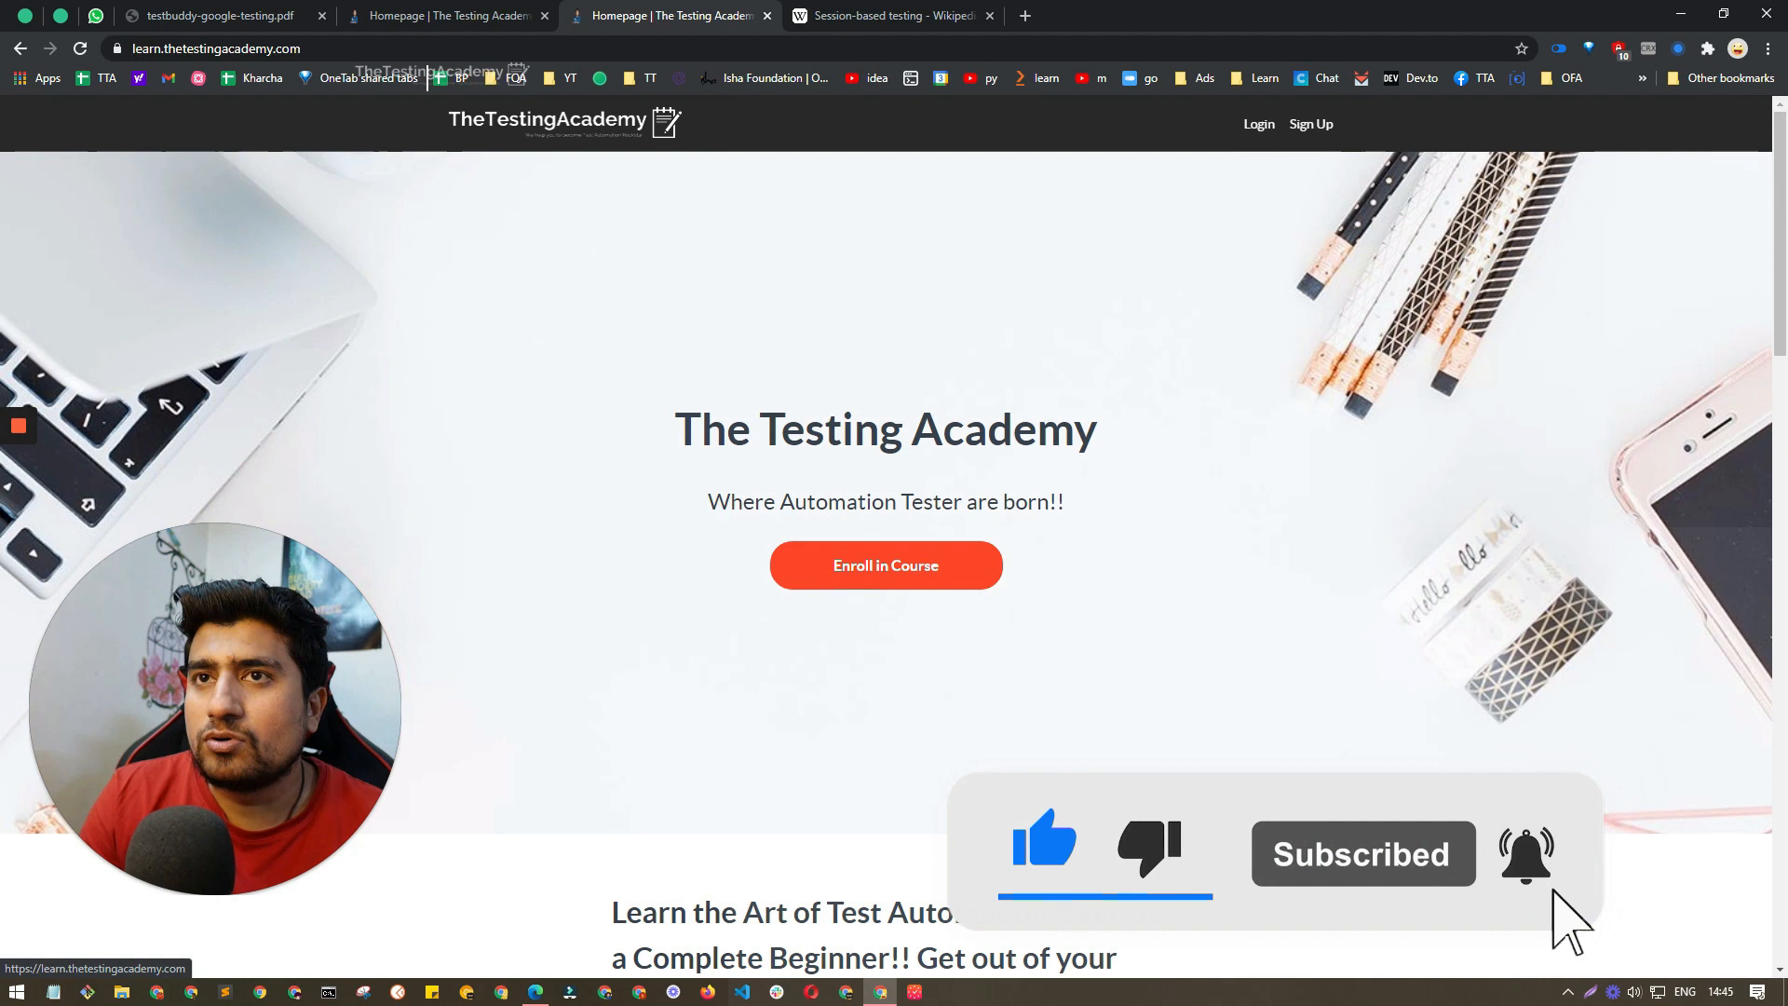
Step: Bookmark the homepage and copy a Lightshot capture of its header and hero
{"action": "left_click_drag", "start_coordinate": [558, 121], "coordinate": [461, 78]}
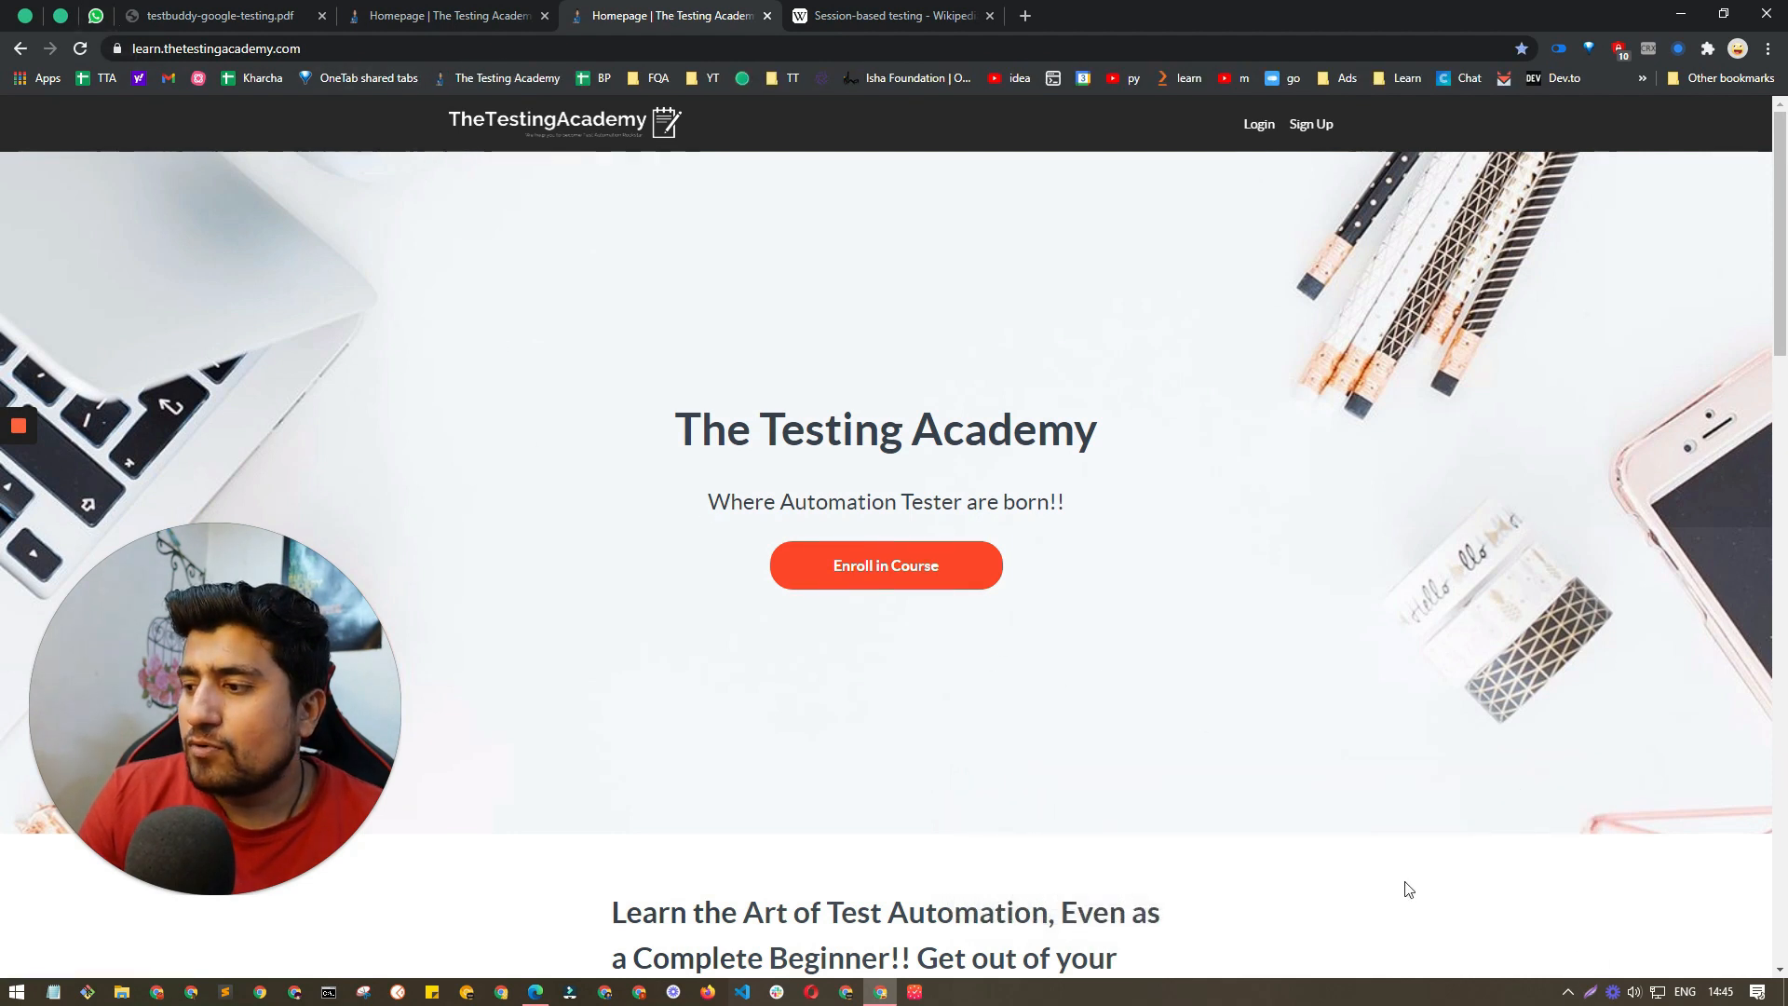
{"action": "key", "text": "super+shift+s"}
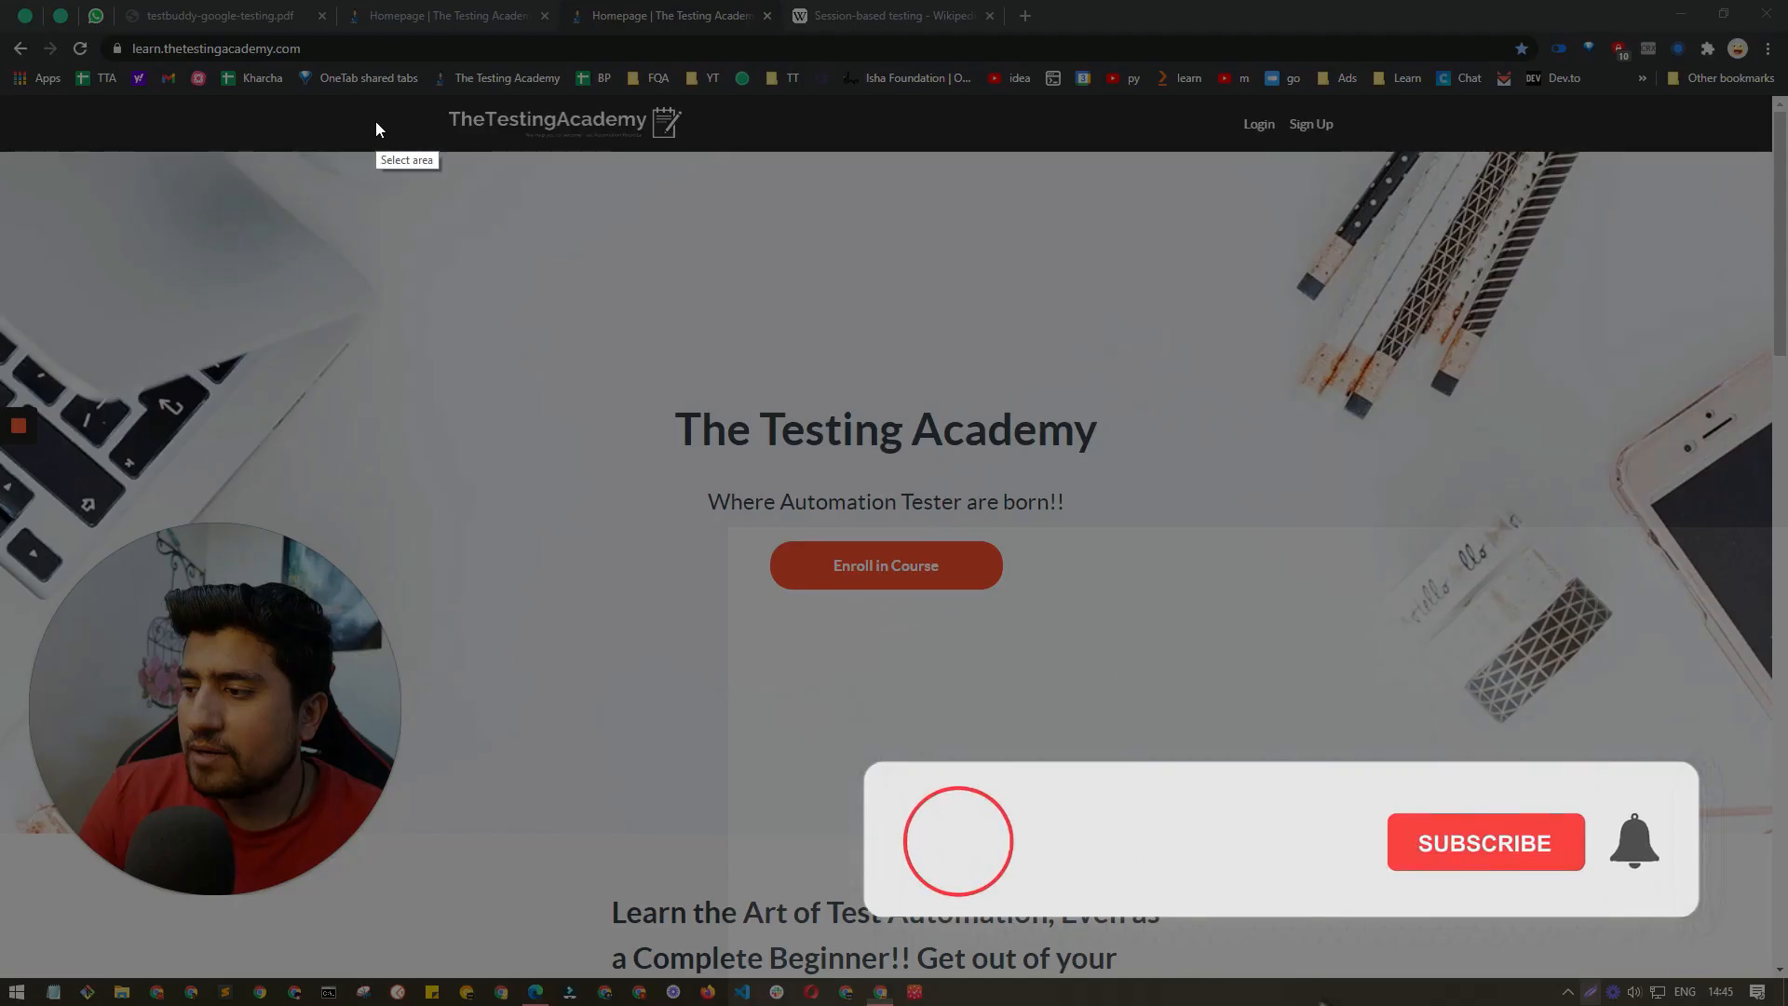
{"action": "left_click_drag", "start_coordinate": [394, 87], "coordinate": [1318, 636]}
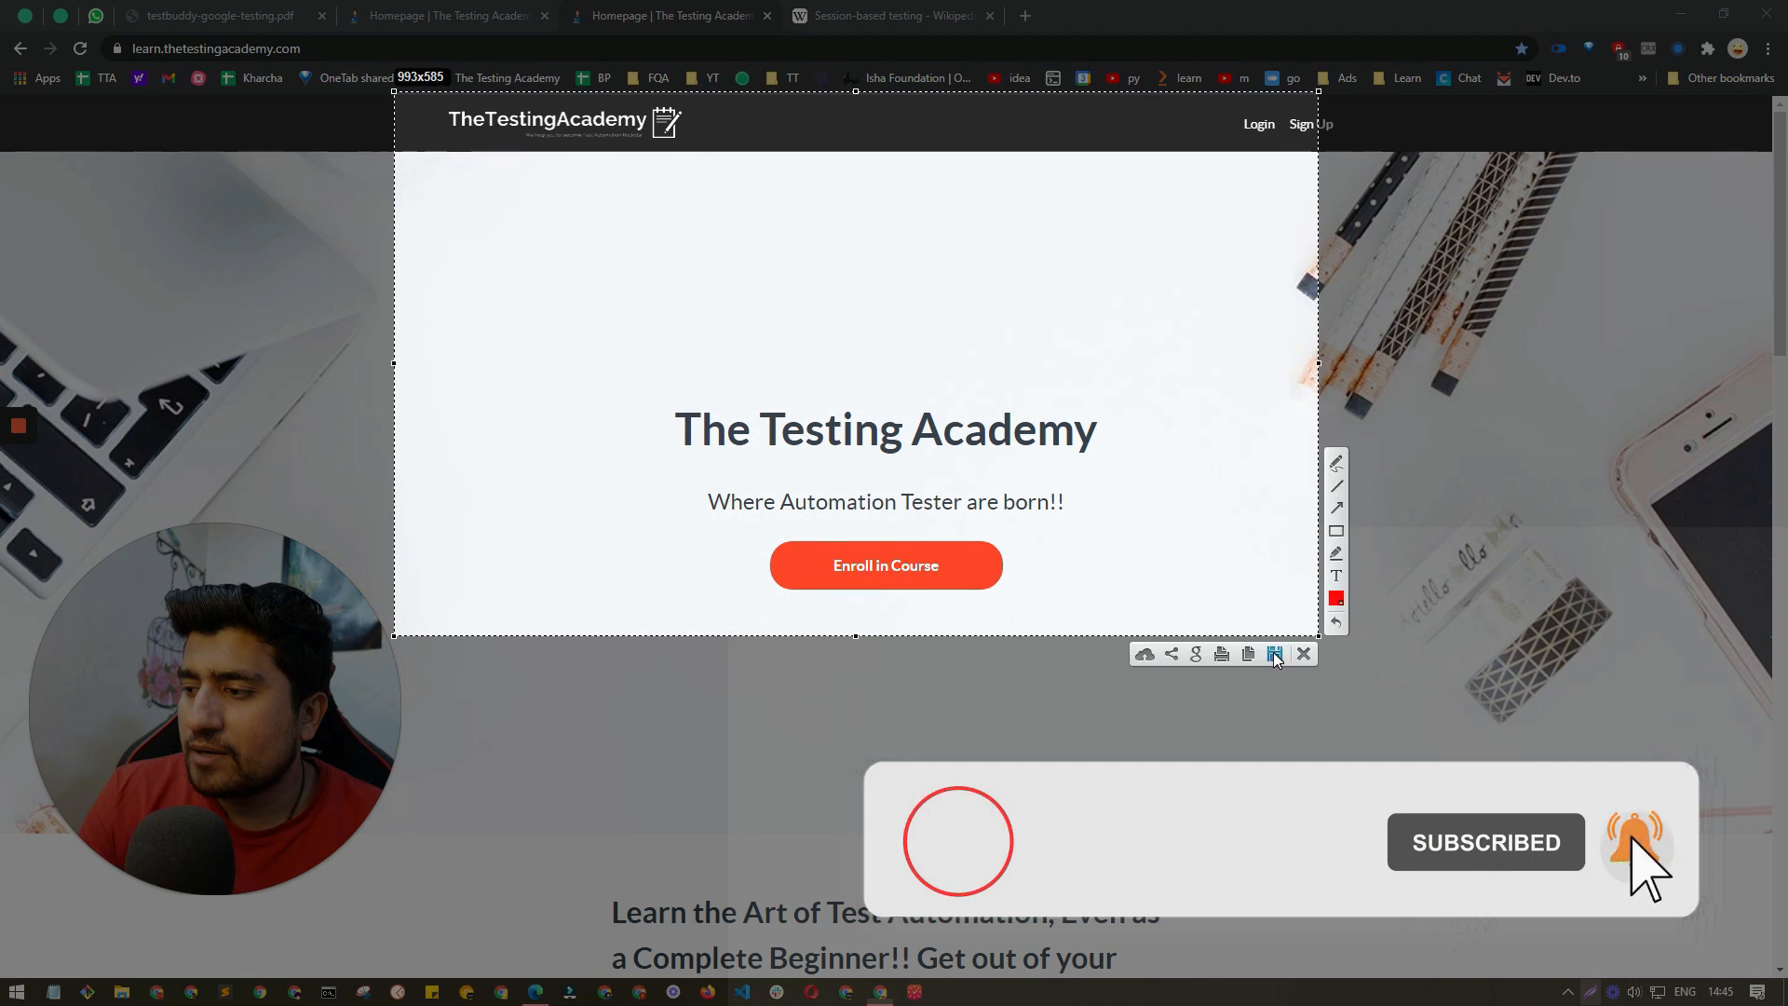
{"action": "left_click", "coordinate": [1251, 655]}
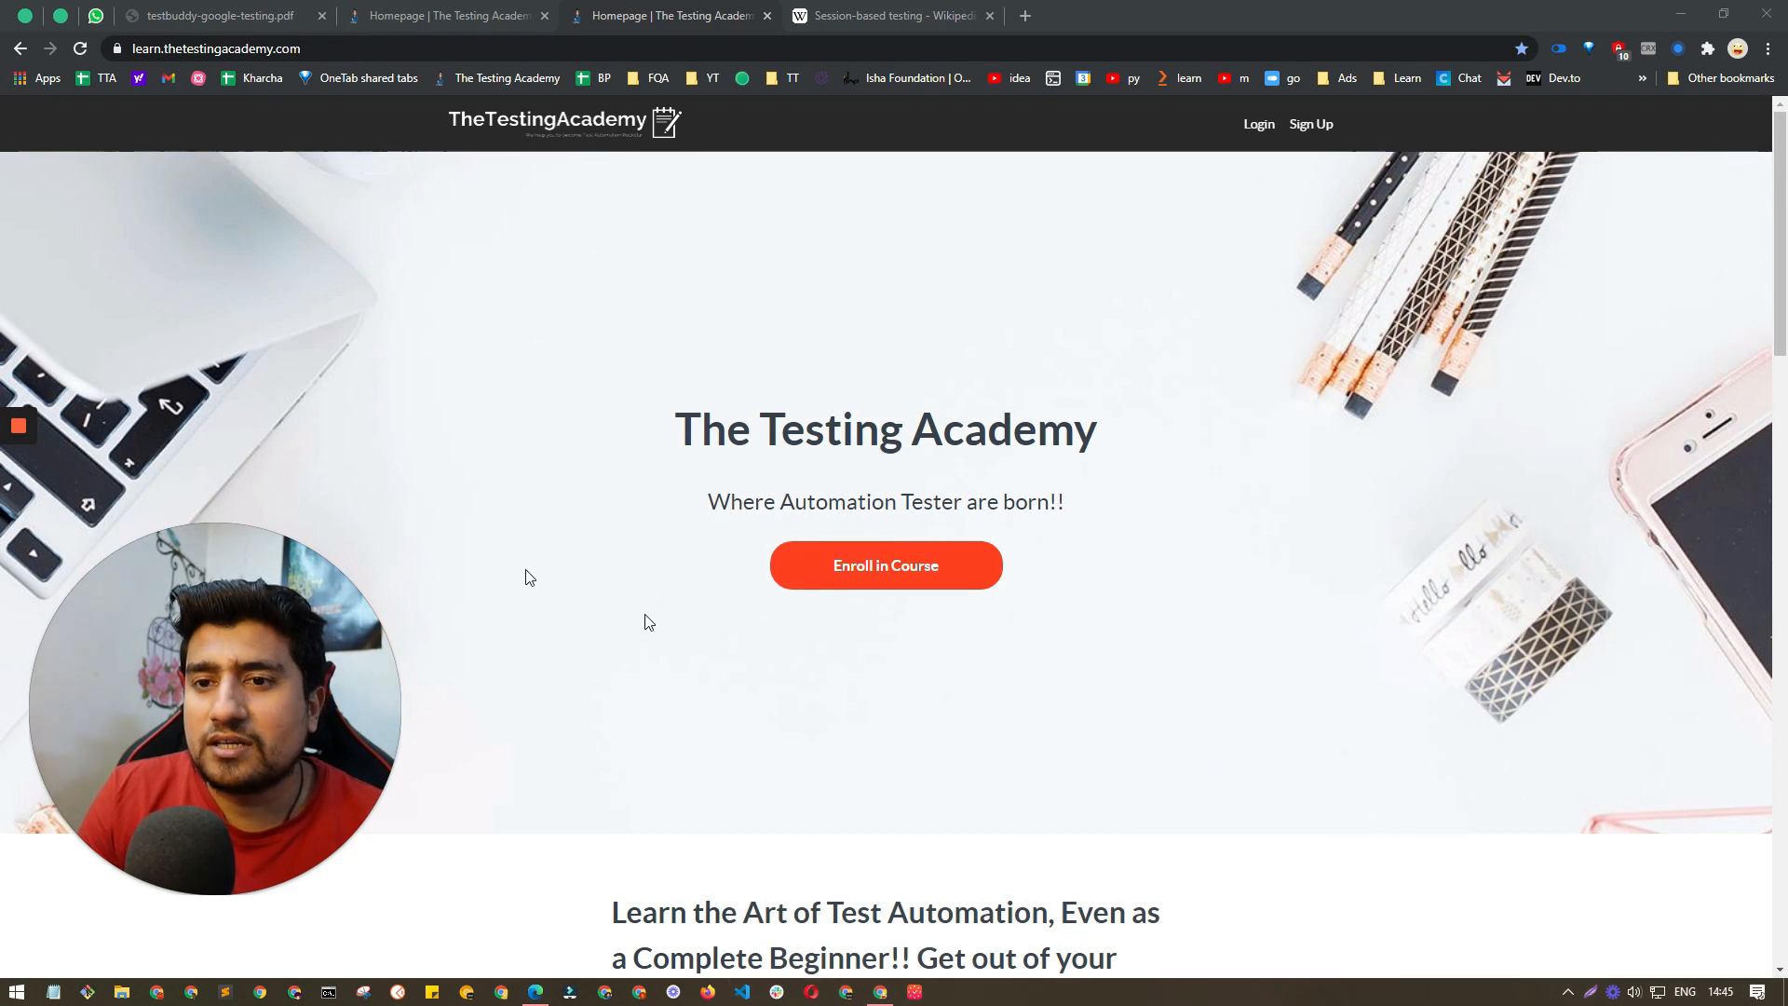
Step: Capture the homepage hero section again and save it as a screenshot file
{"action": "left_click", "coordinate": [1590, 992]}
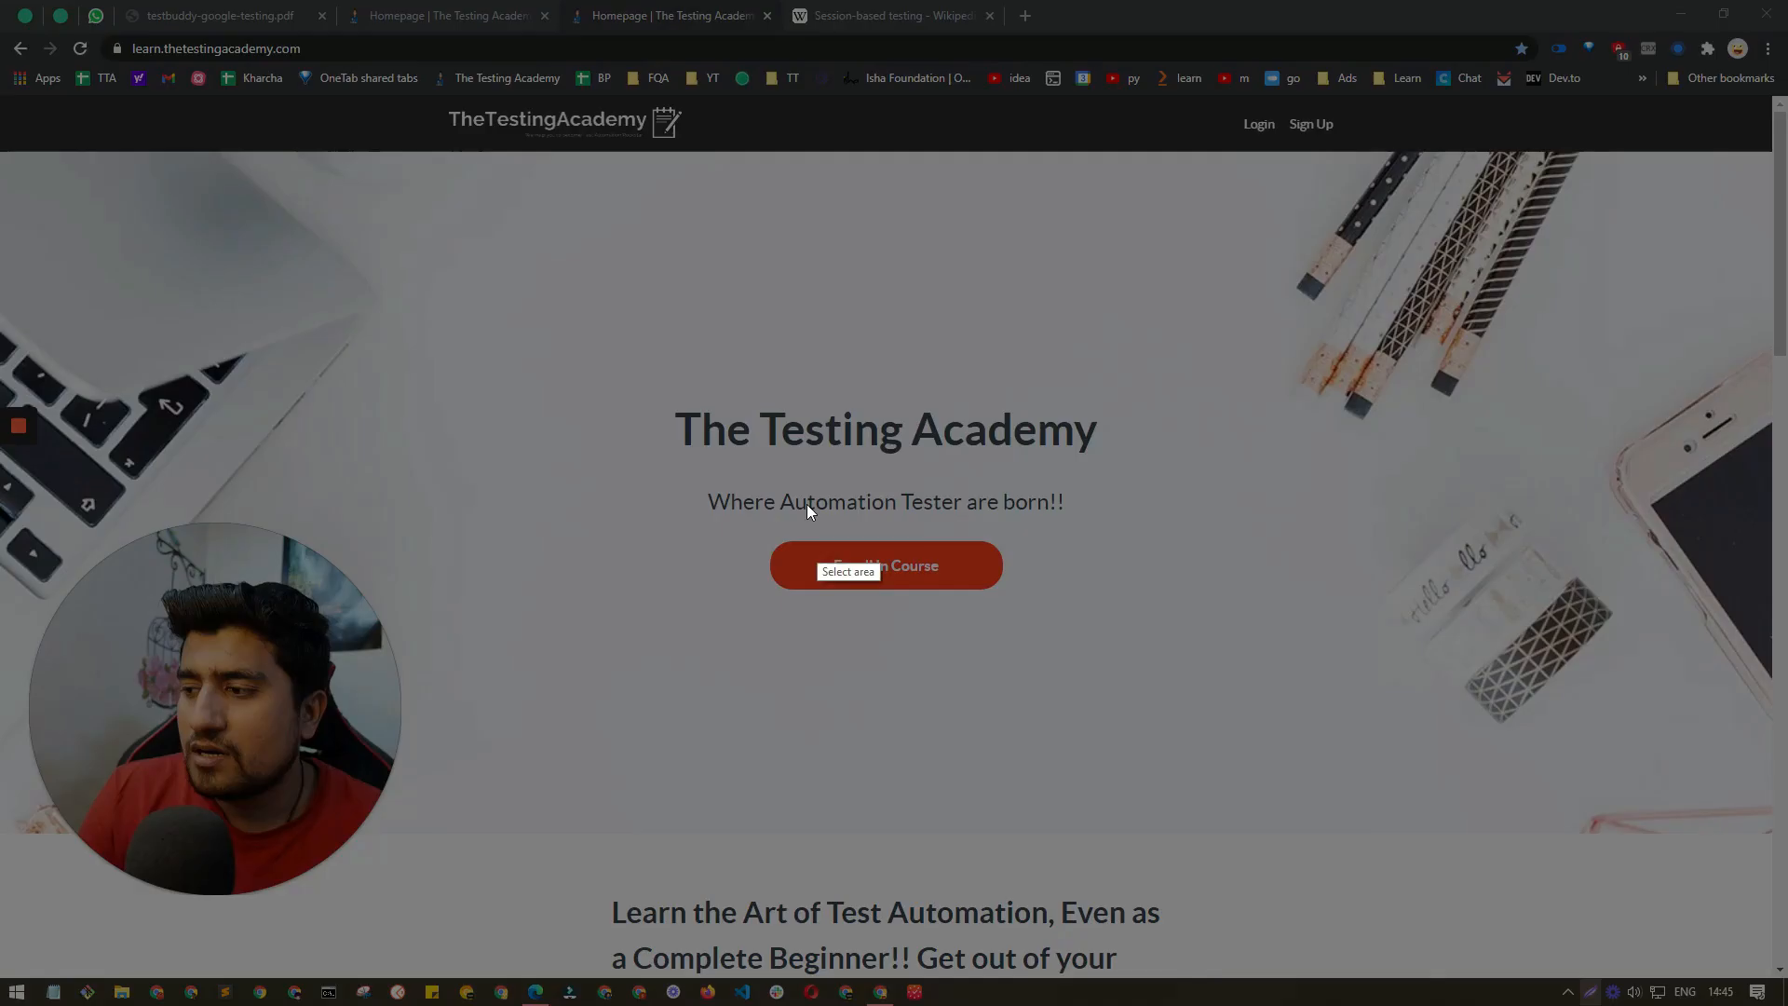
{"action": "left_click_drag", "start_coordinate": [589, 327], "coordinate": [1208, 678]}
{"action": "left_click", "coordinate": [1163, 695]}
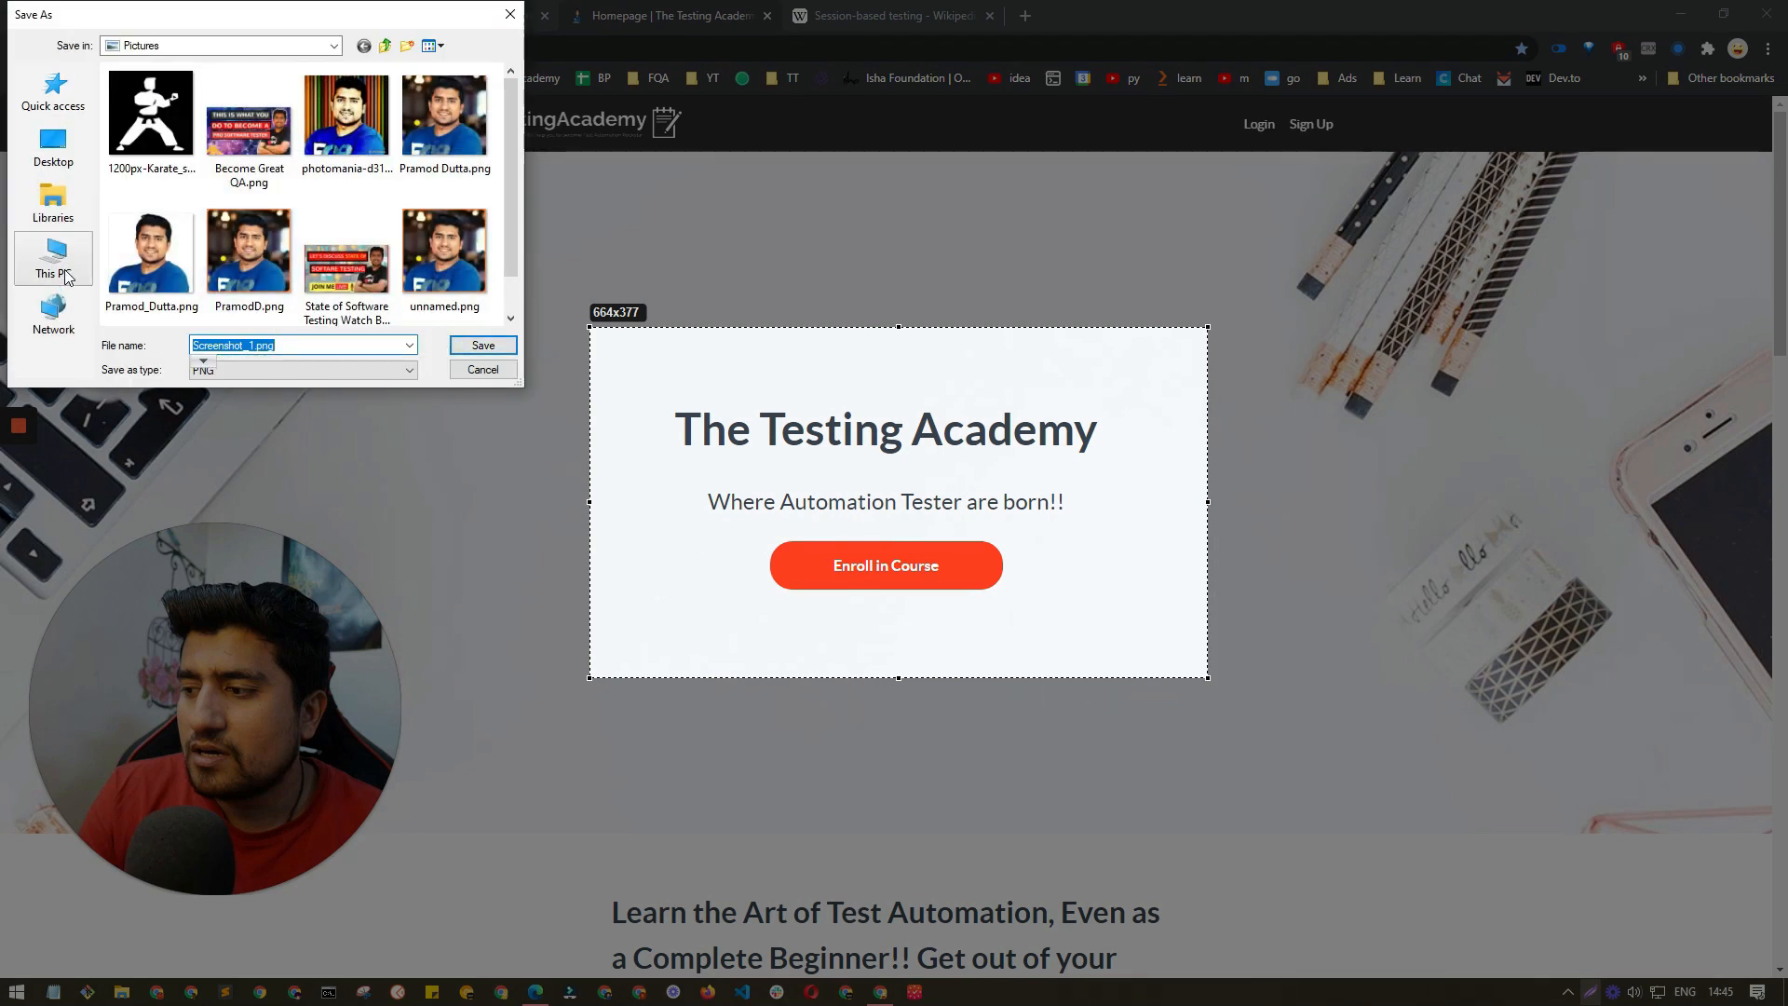
{"action": "left_click", "coordinate": [483, 370]}
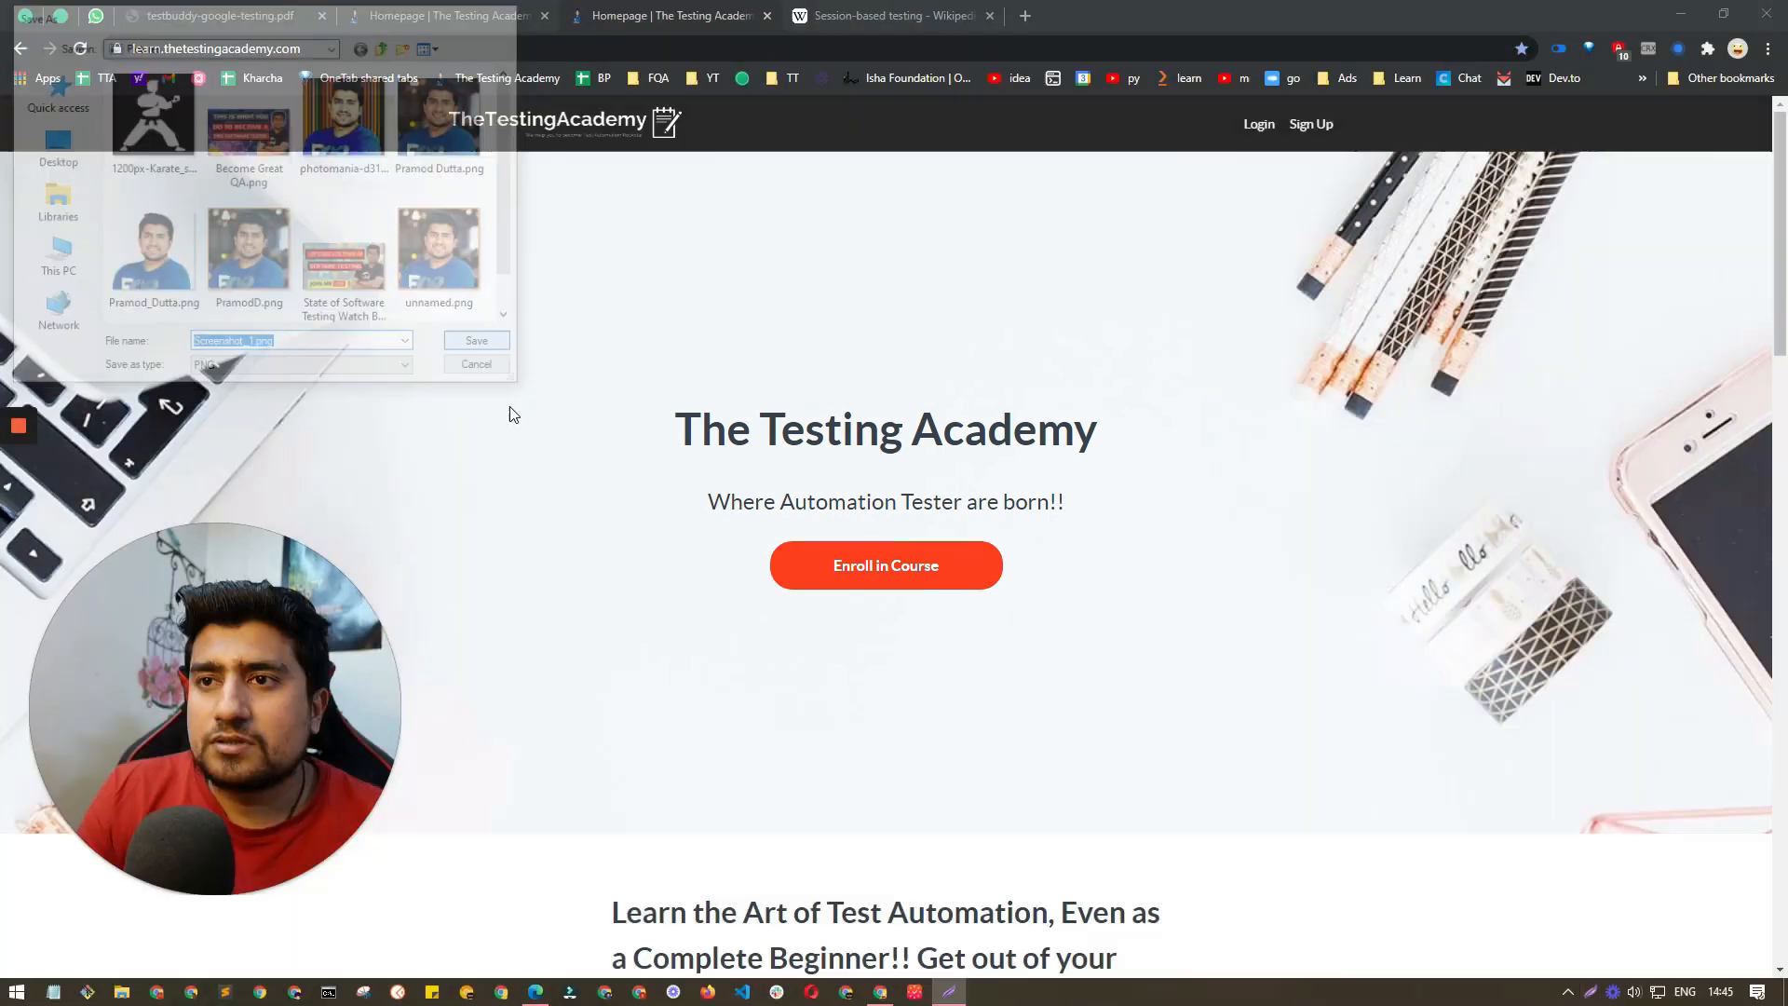
Step: Attach Screenshot_1.png of the homepage to the session's exploring section
{"action": "left_click", "coordinate": [220, 15]}
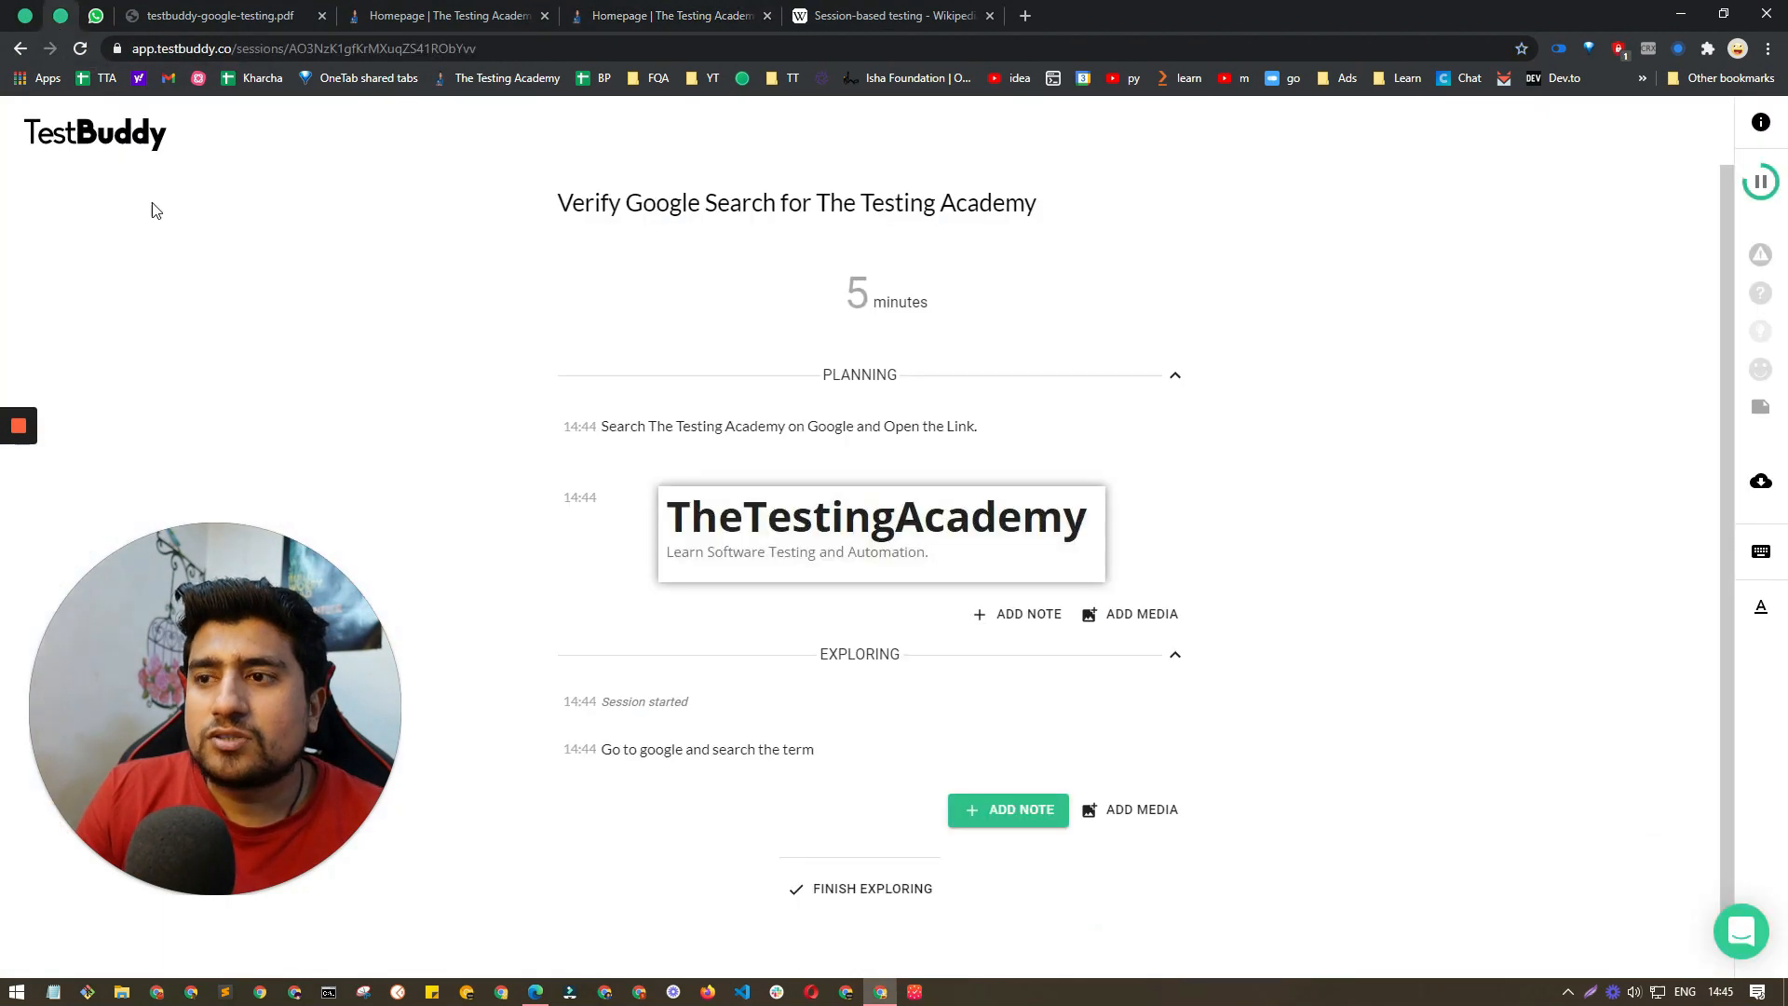
{"action": "scroll", "coordinate": [811, 672], "scroll_direction": "down", "scroll_amount": 1}
{"action": "left_click", "coordinate": [1114, 779]}
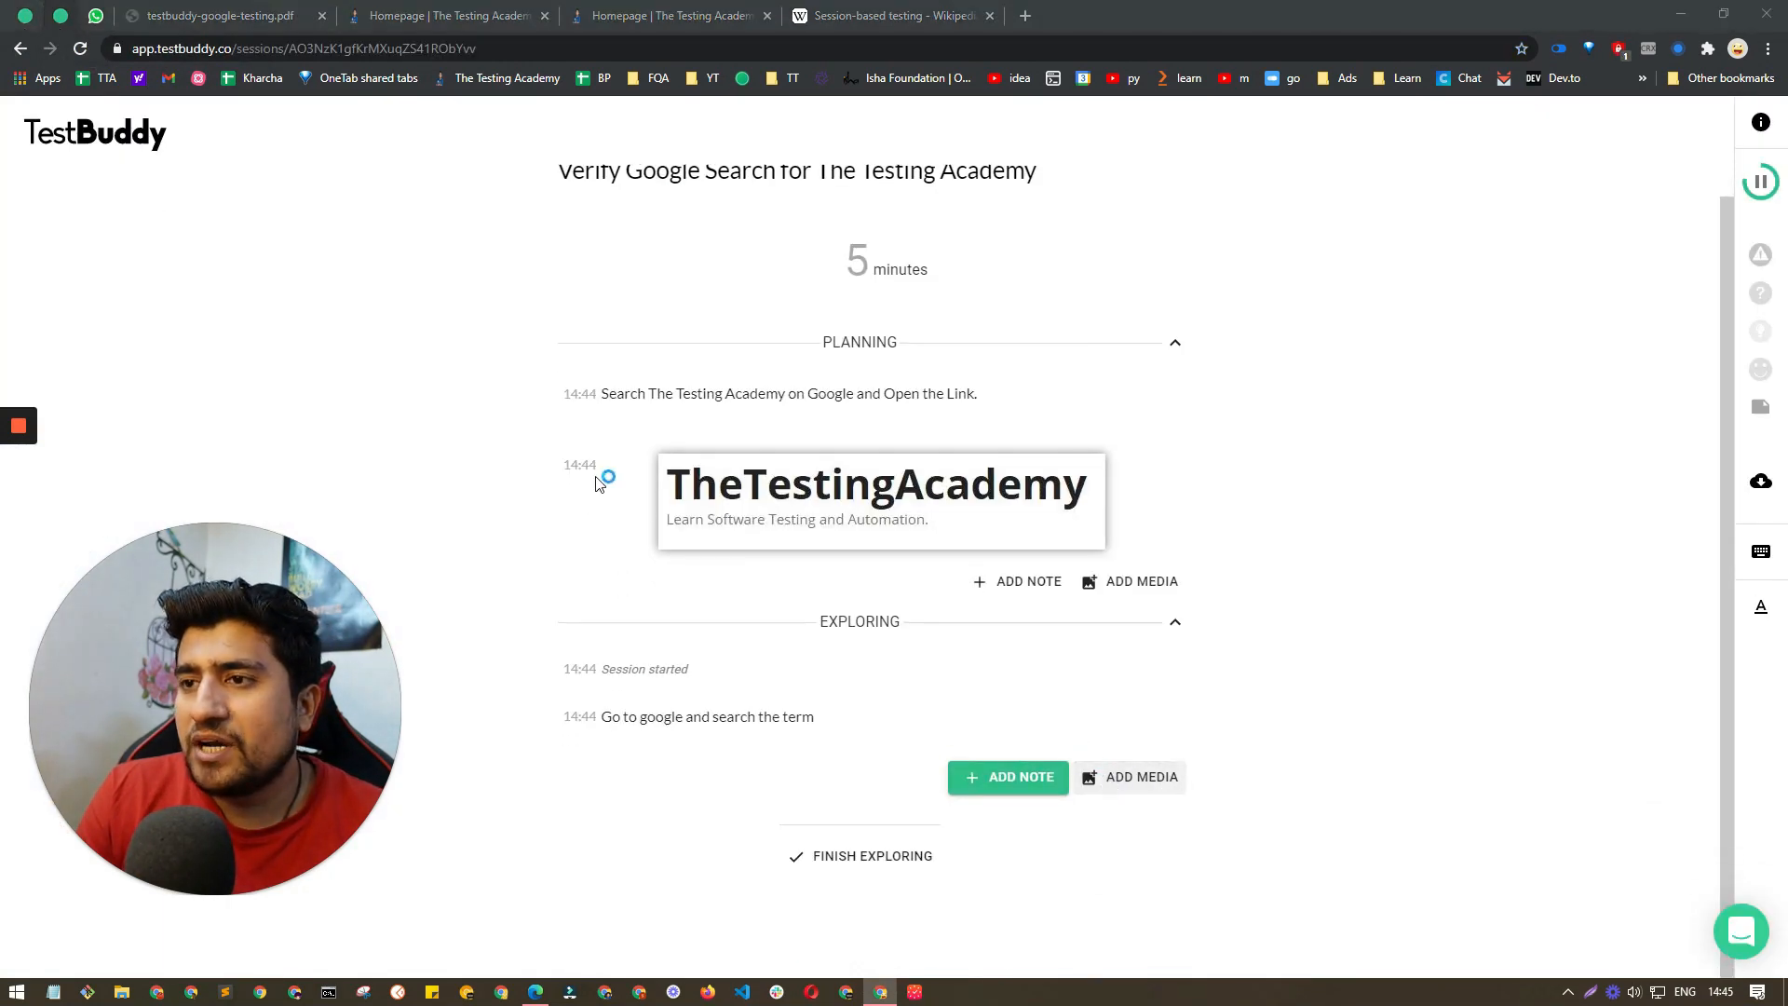
{"action": "scroll", "coordinate": [474, 413], "scroll_direction": "down", "scroll_amount": 3}
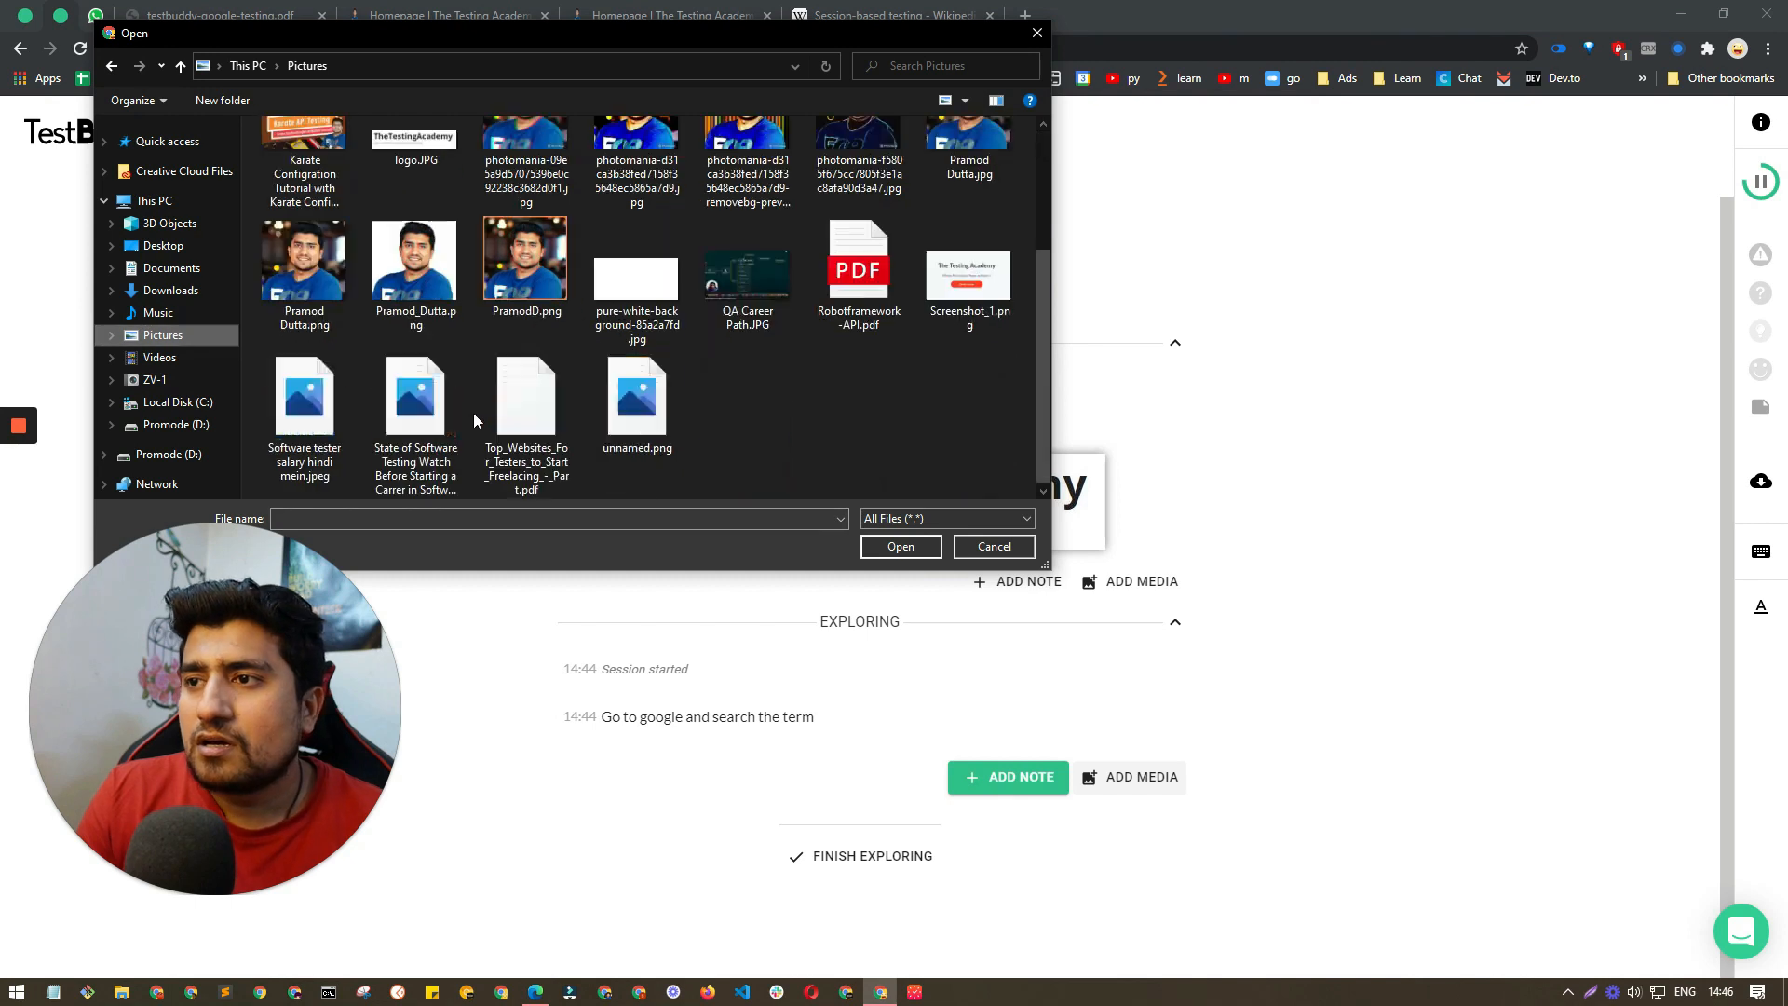
{"action": "left_click", "coordinate": [968, 280]}
{"action": "left_click", "coordinate": [902, 545]}
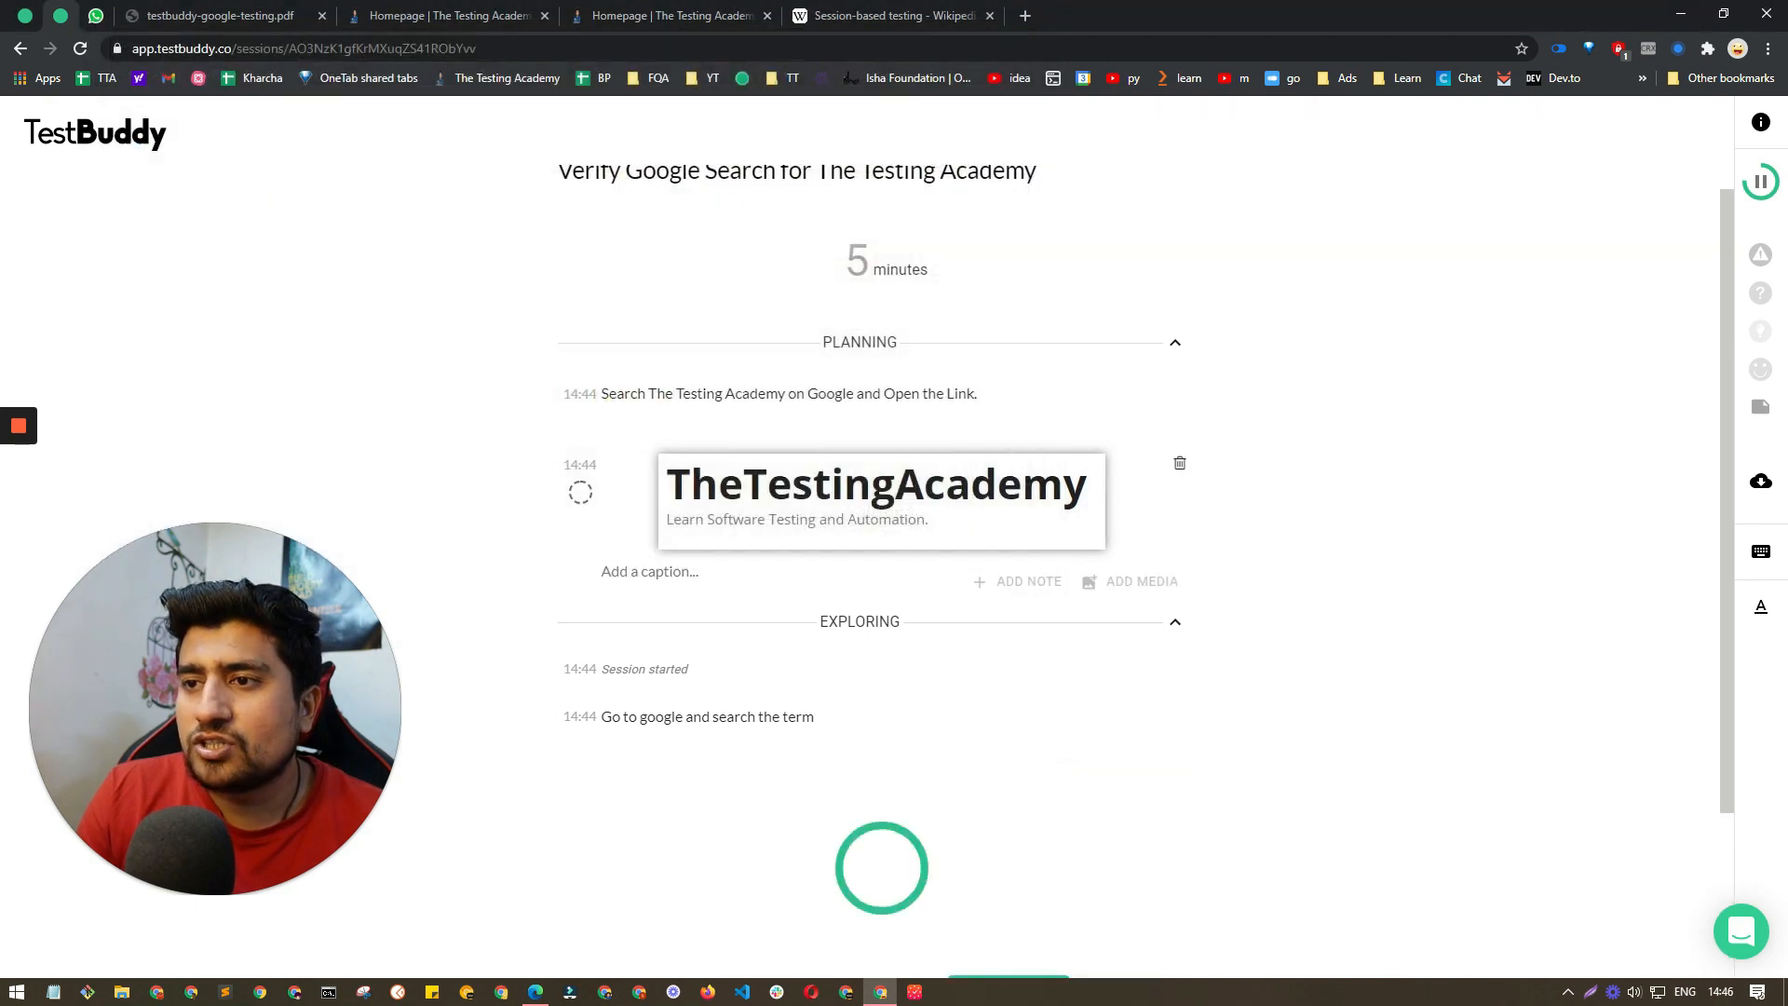
{"action": "scroll", "coordinate": [557, 813], "scroll_direction": "down", "scroll_amount": 2}
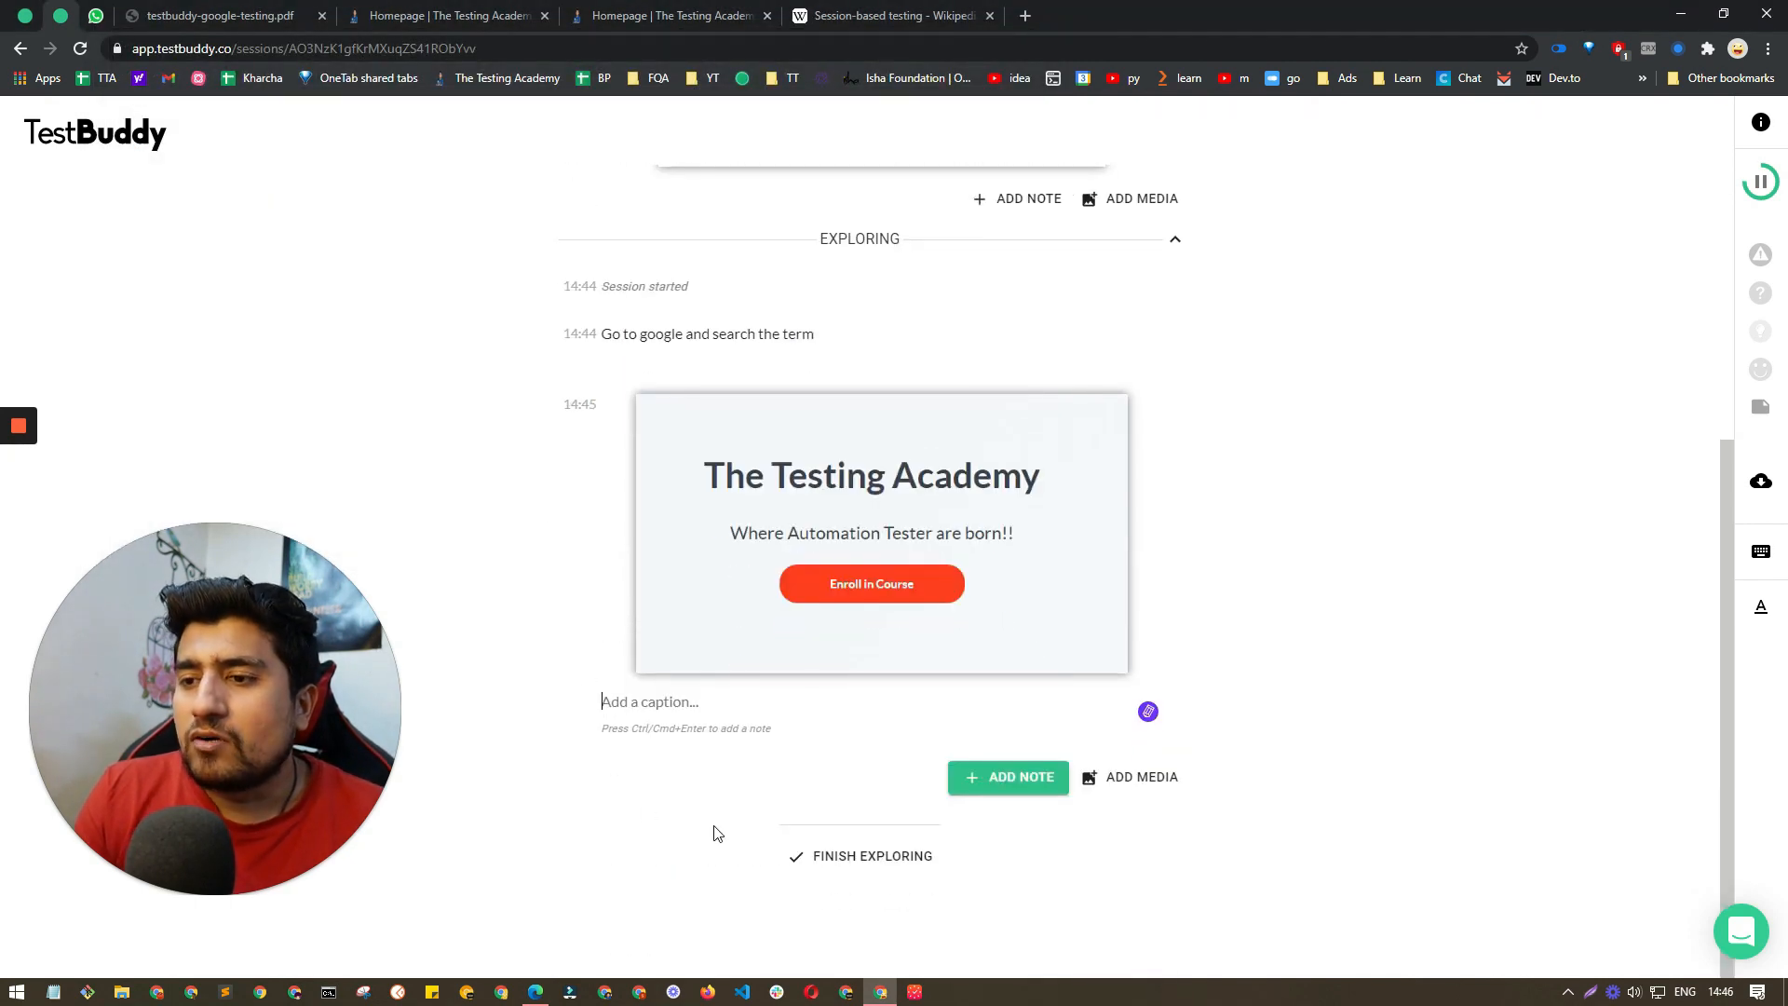
Step: Check the Testing Academy and Google results tabs, then return to the session
{"action": "left_click", "coordinate": [654, 15]}
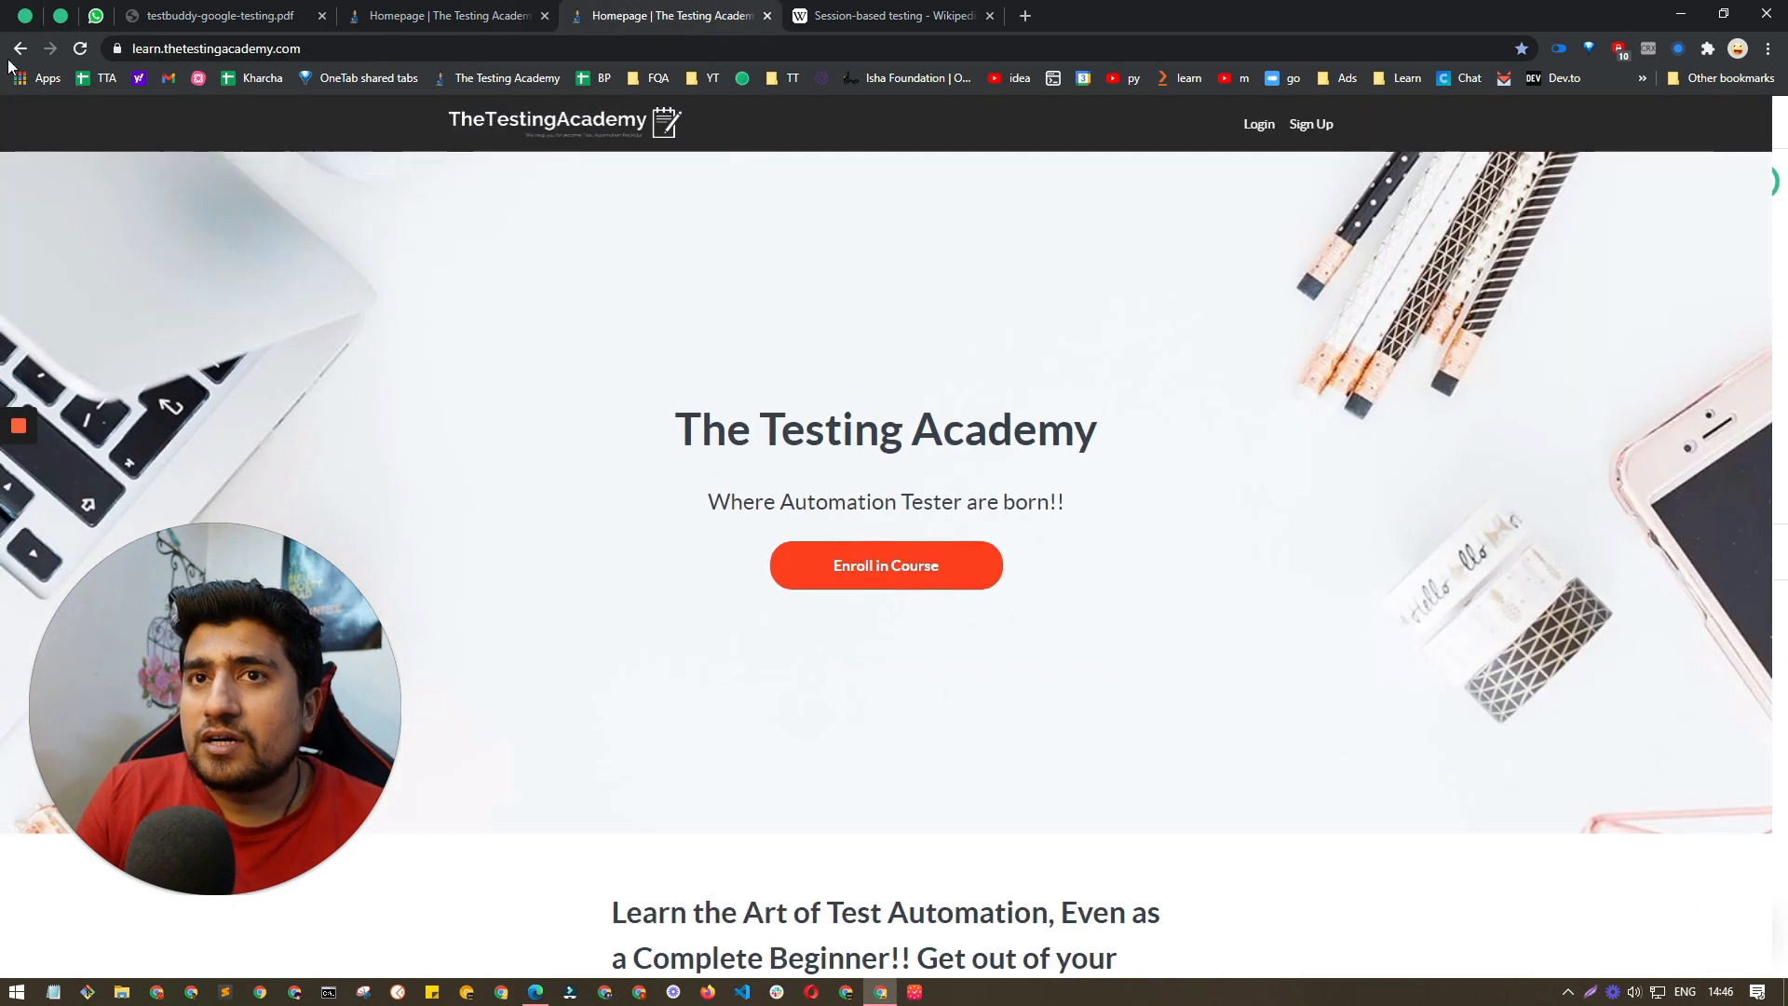
{"action": "left_click", "coordinate": [17, 47]}
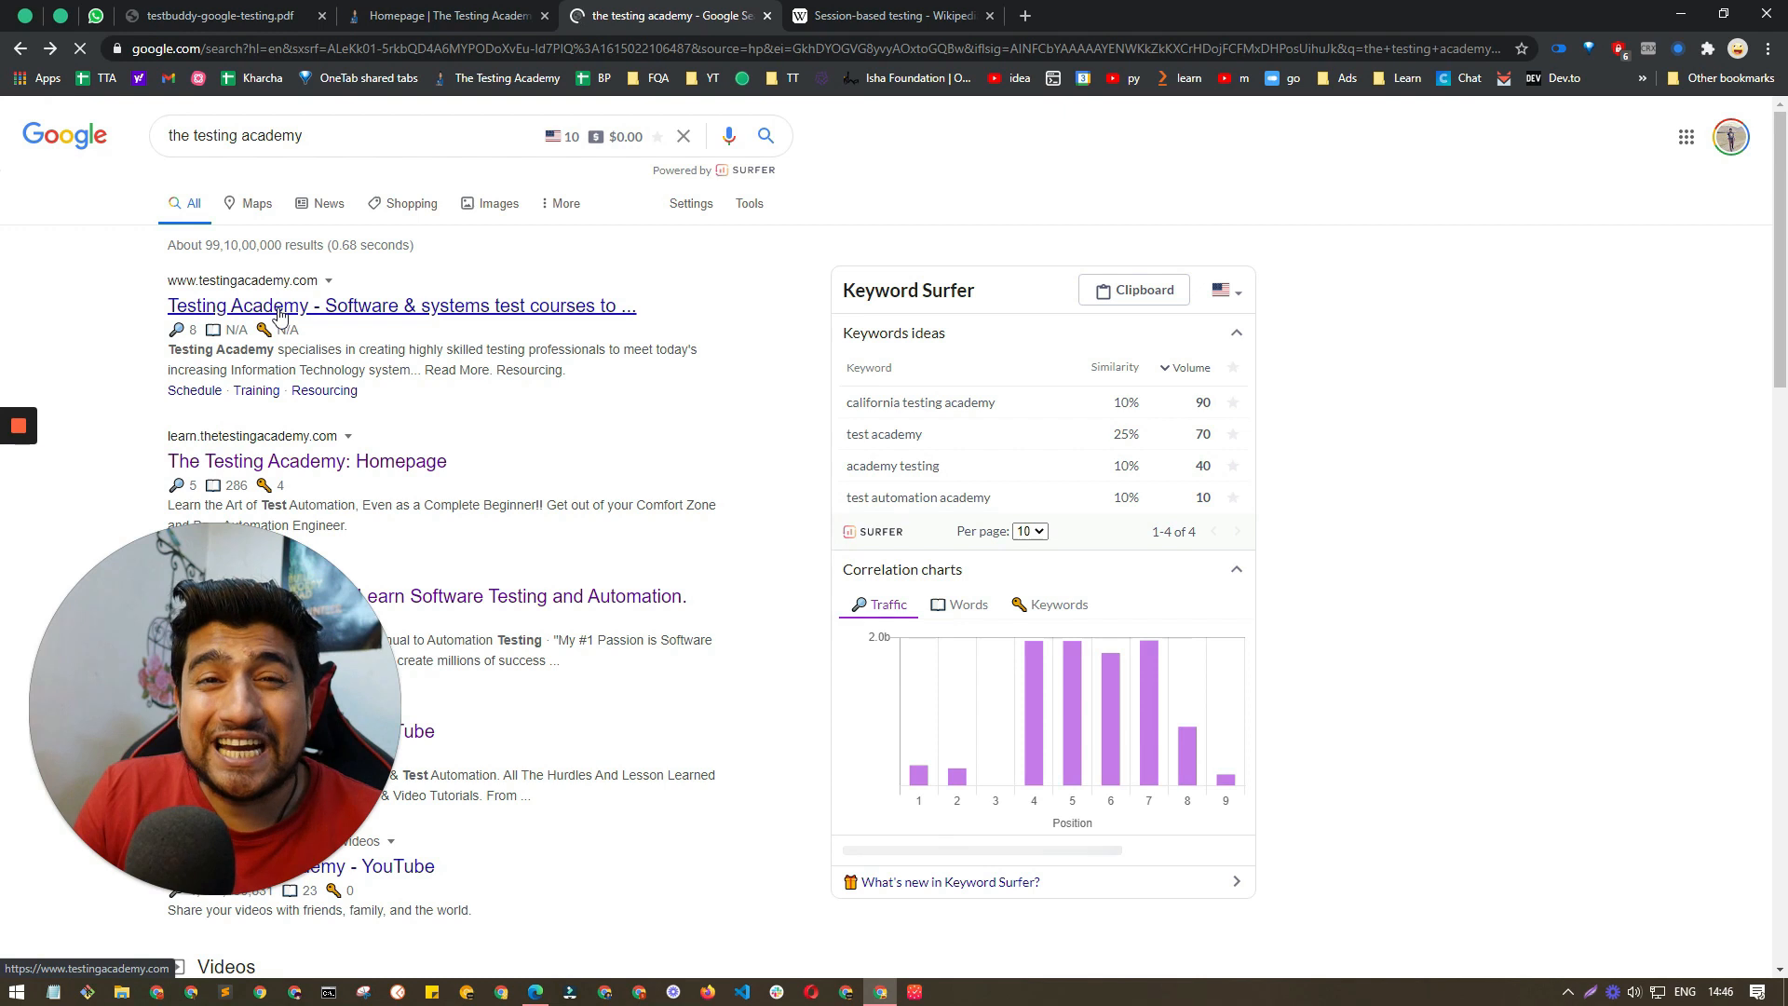
{"action": "left_click", "coordinate": [59, 14]}
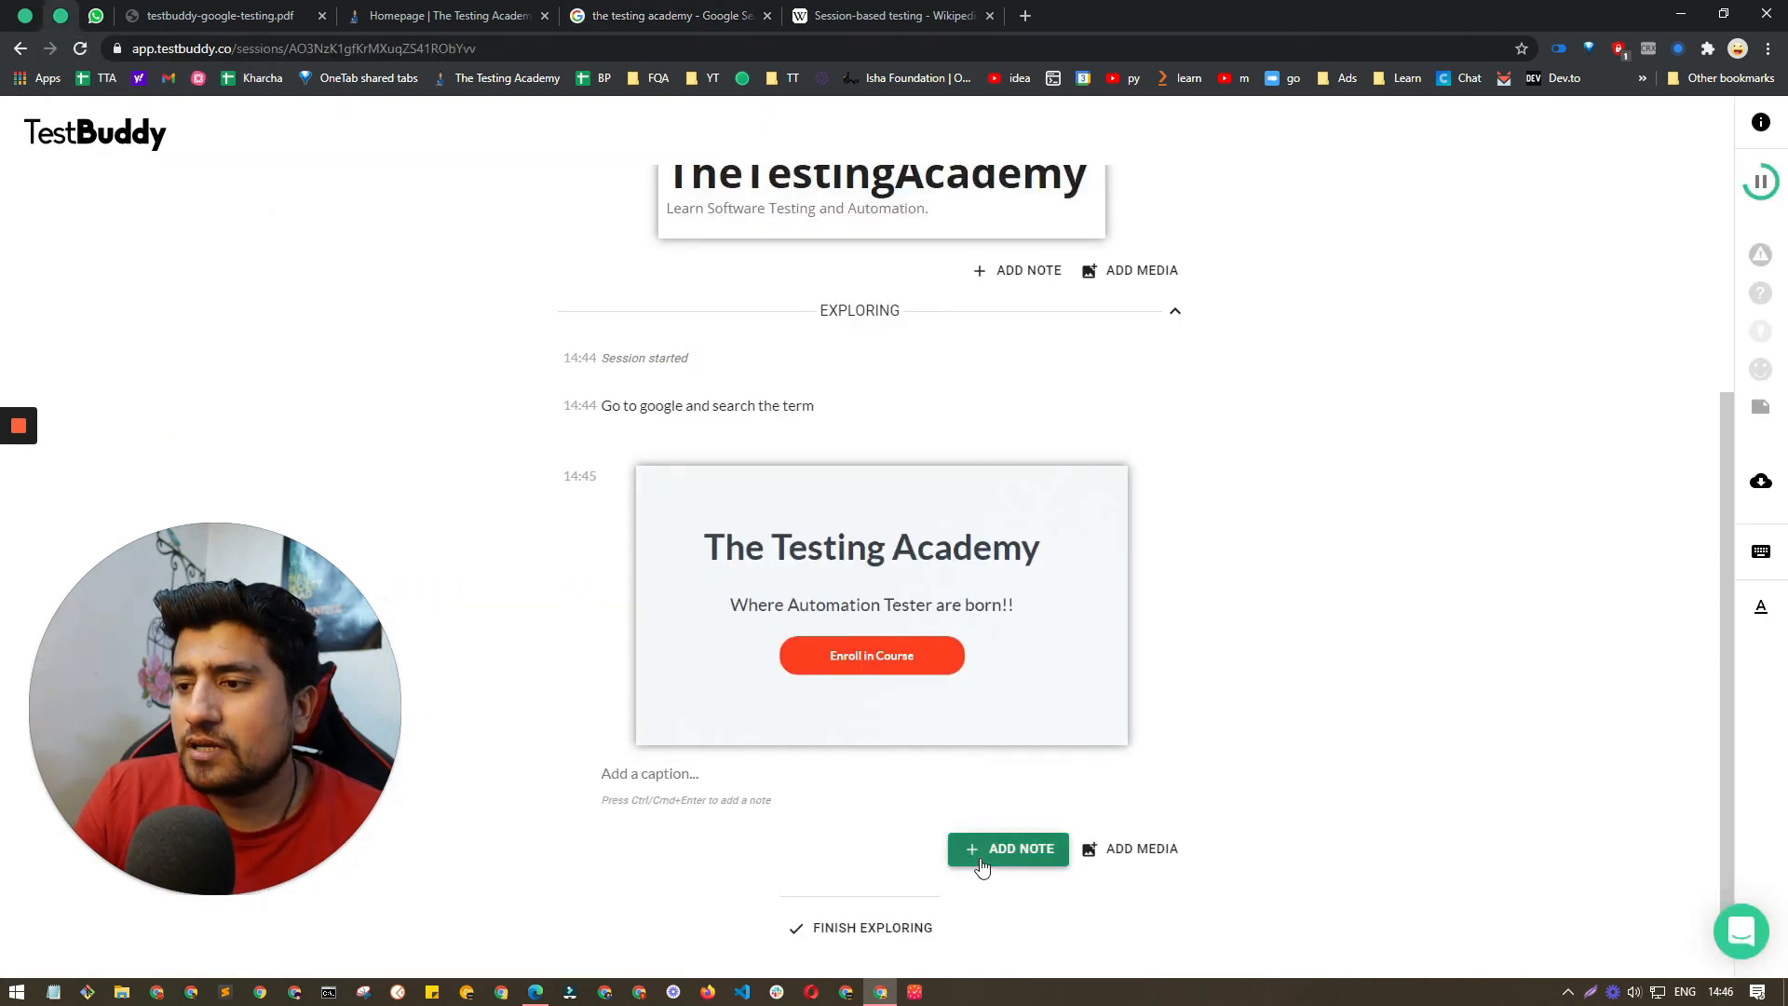
Step: Start an exploring note, trying the question category and cancelling an image attachment
{"action": "left_click", "coordinate": [1007, 848]}
{"action": "left_click", "coordinate": [579, 817]}
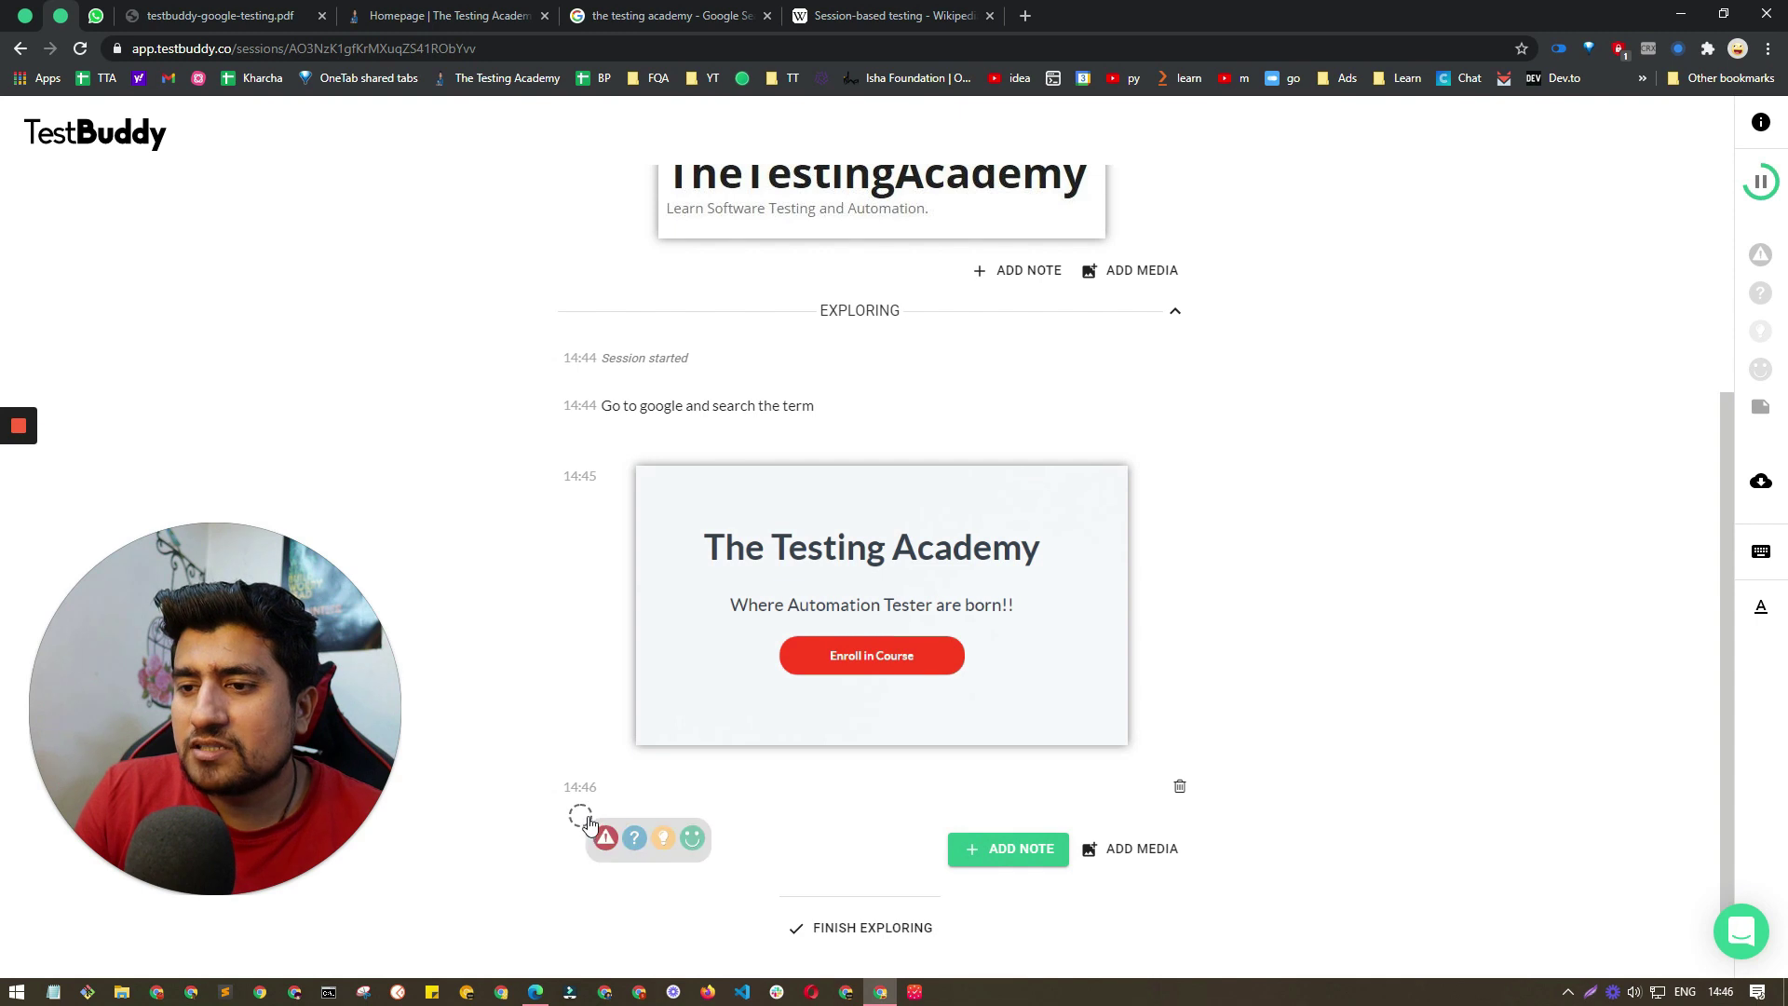
{"action": "left_click", "coordinate": [634, 840]}
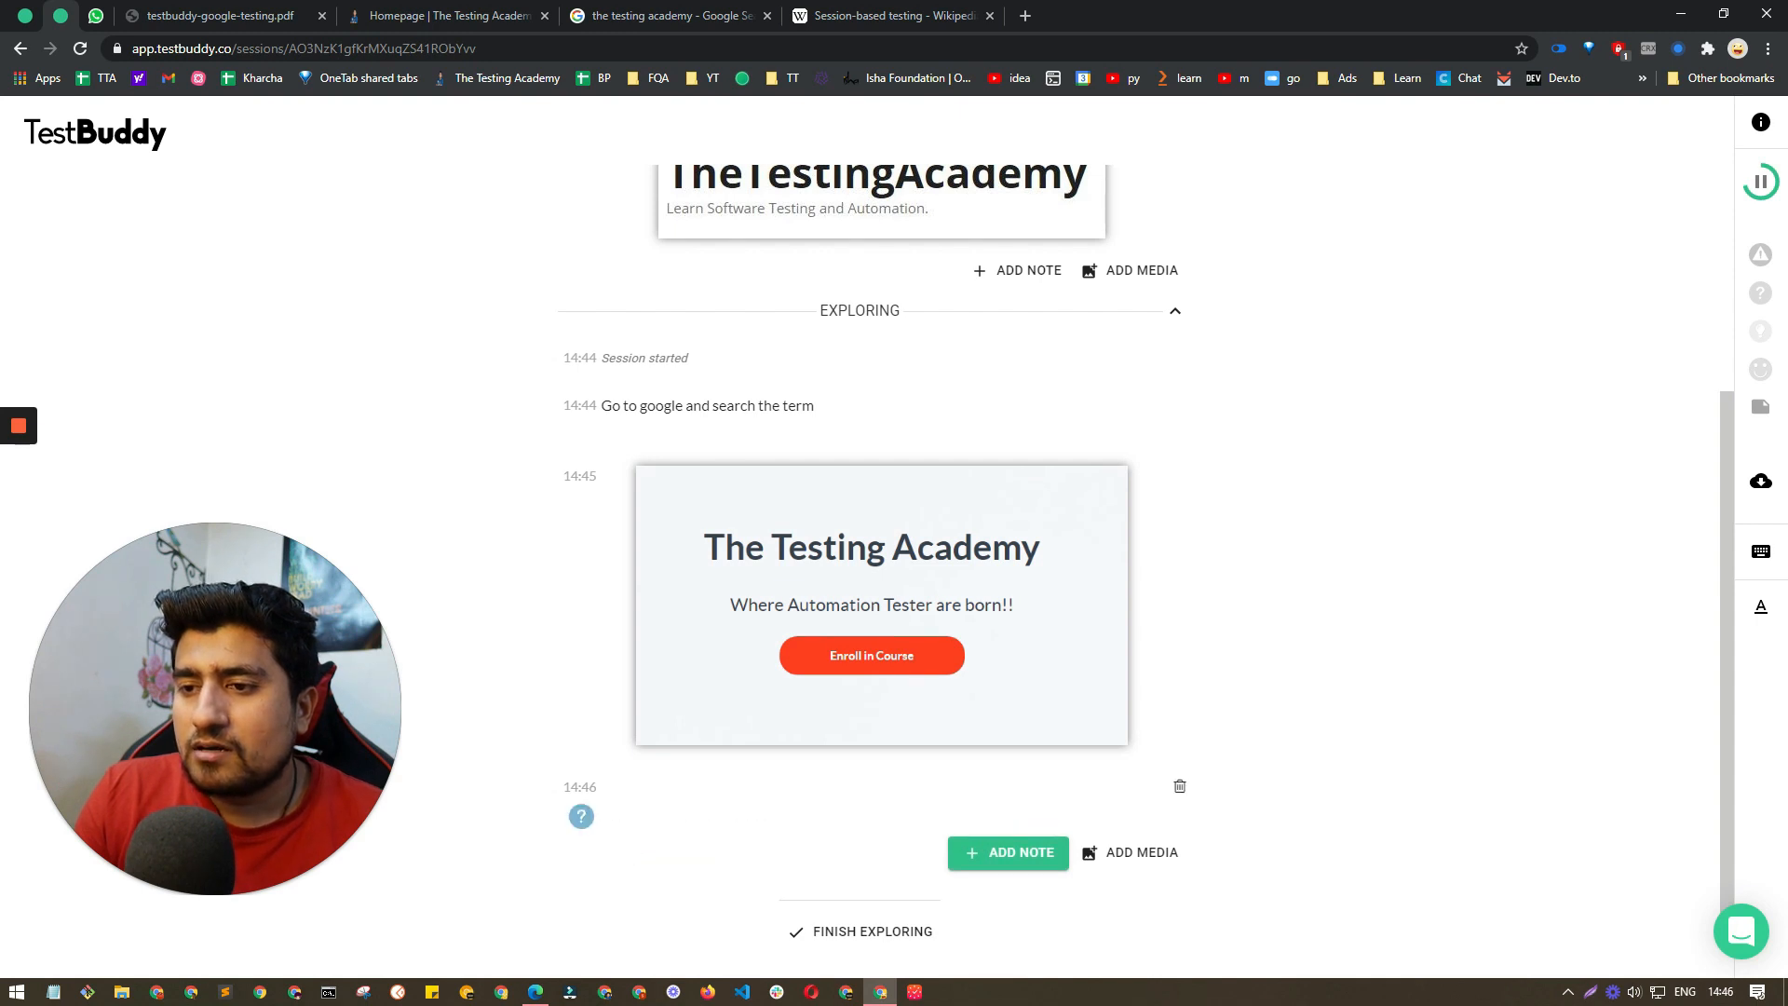
{"action": "left_click", "coordinate": [634, 815]}
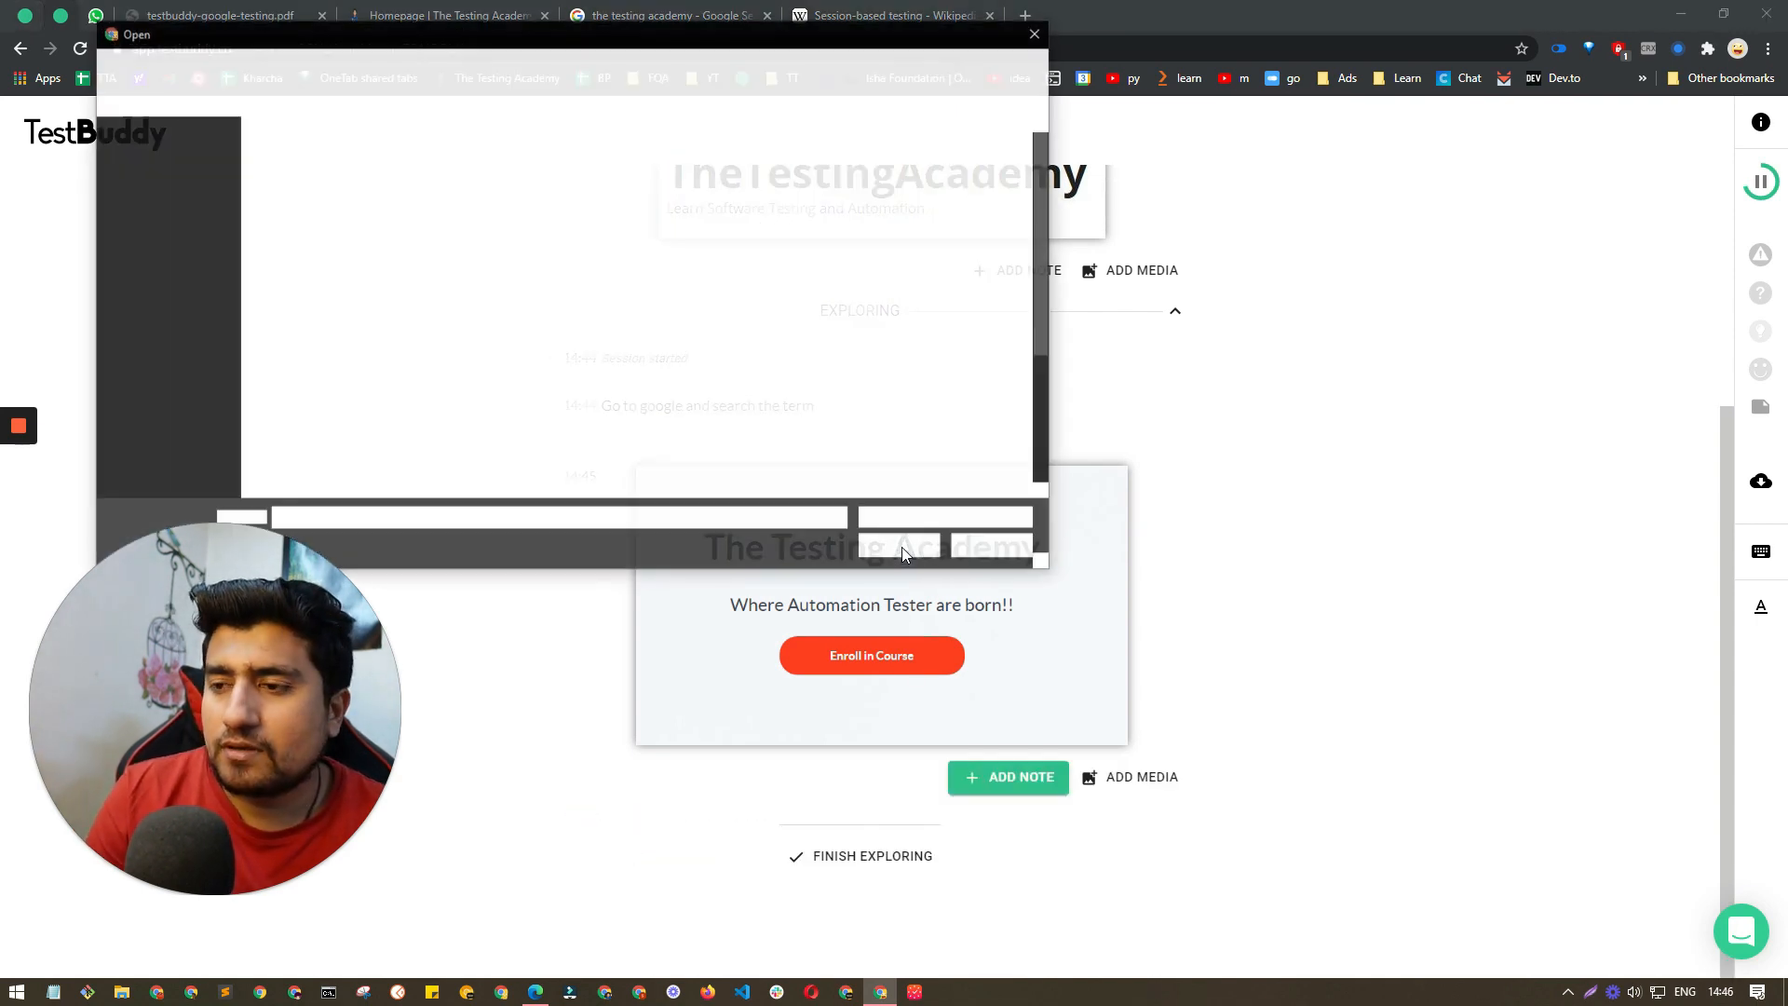
{"action": "left_click", "coordinate": [994, 546]}
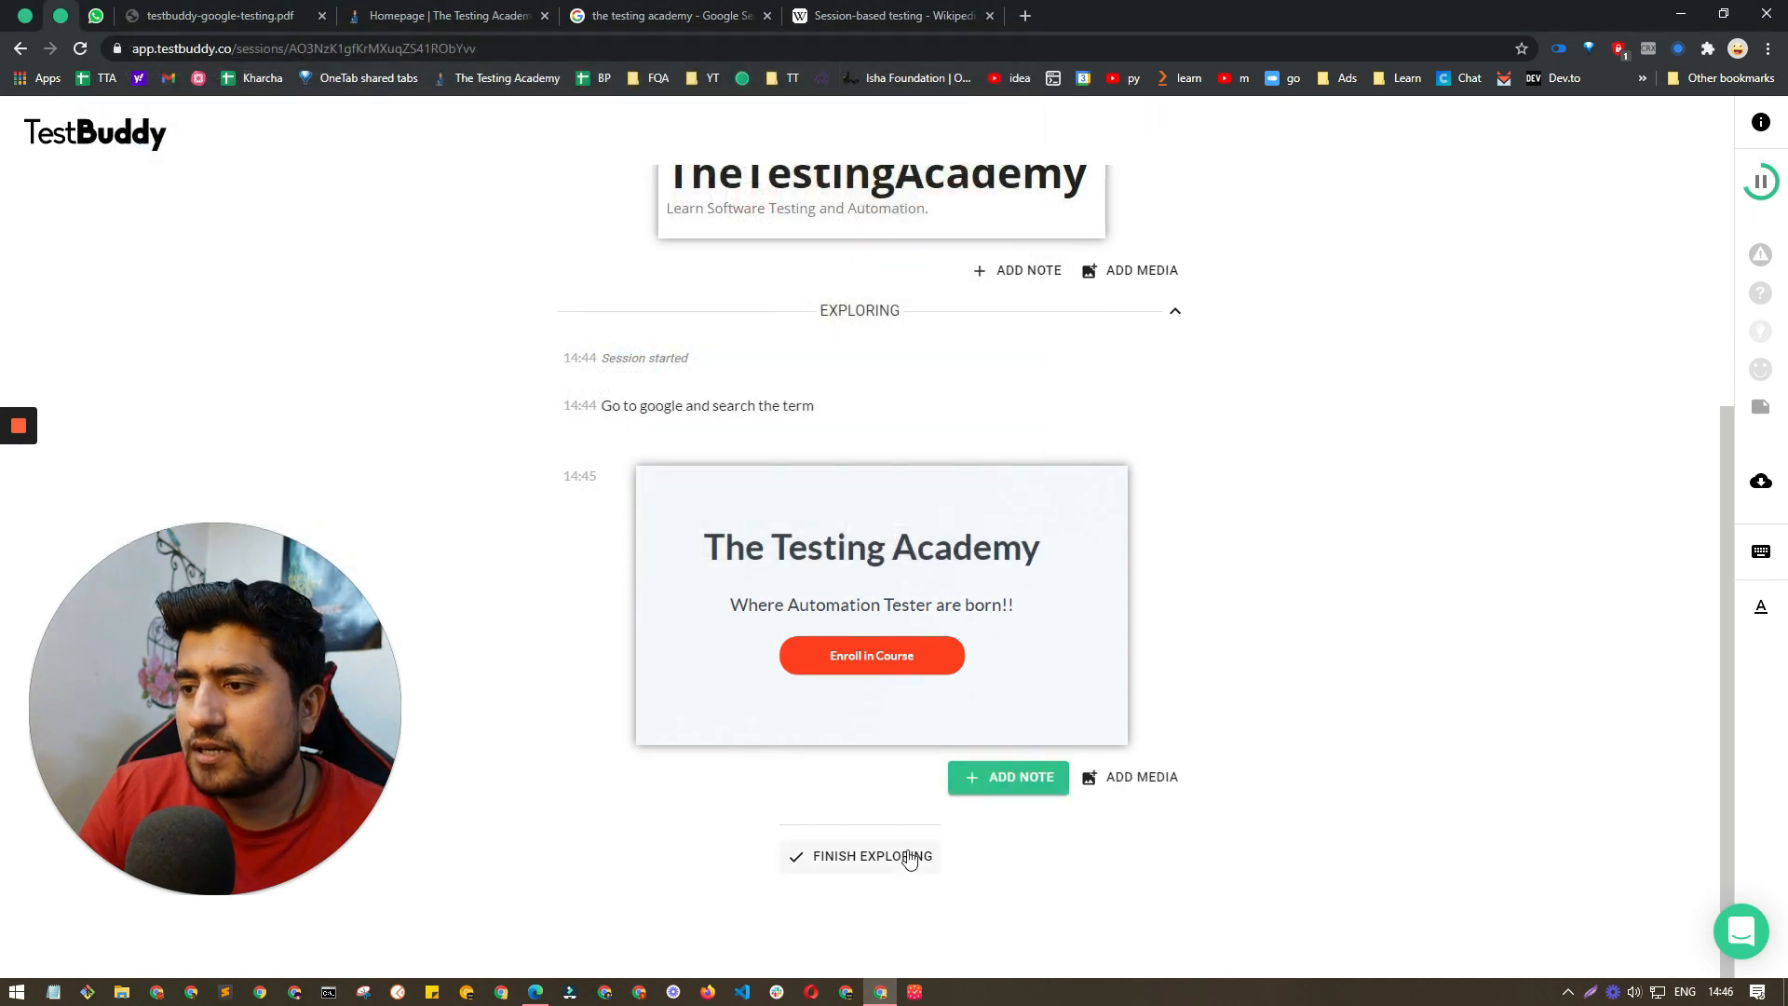
{"action": "left_click", "coordinate": [1005, 778]}
{"action": "left_click", "coordinate": [580, 820]}
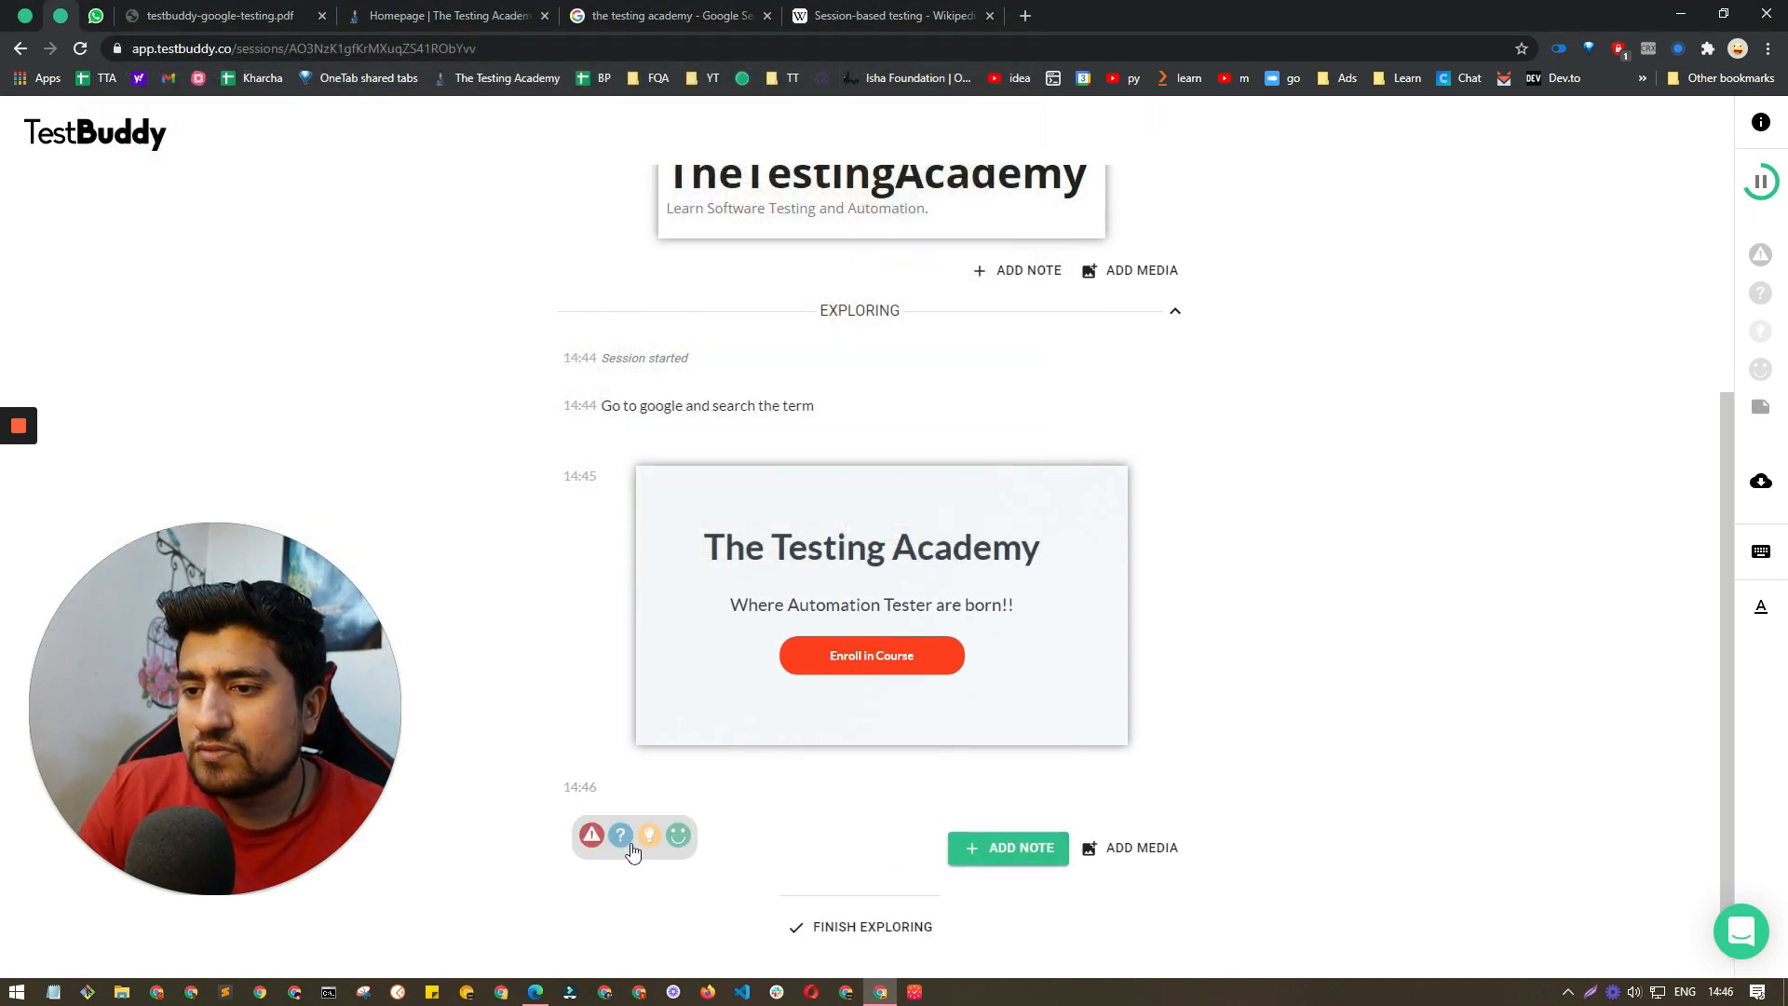
{"action": "left_click", "coordinate": [631, 848]}
{"action": "left_click", "coordinate": [616, 811]}
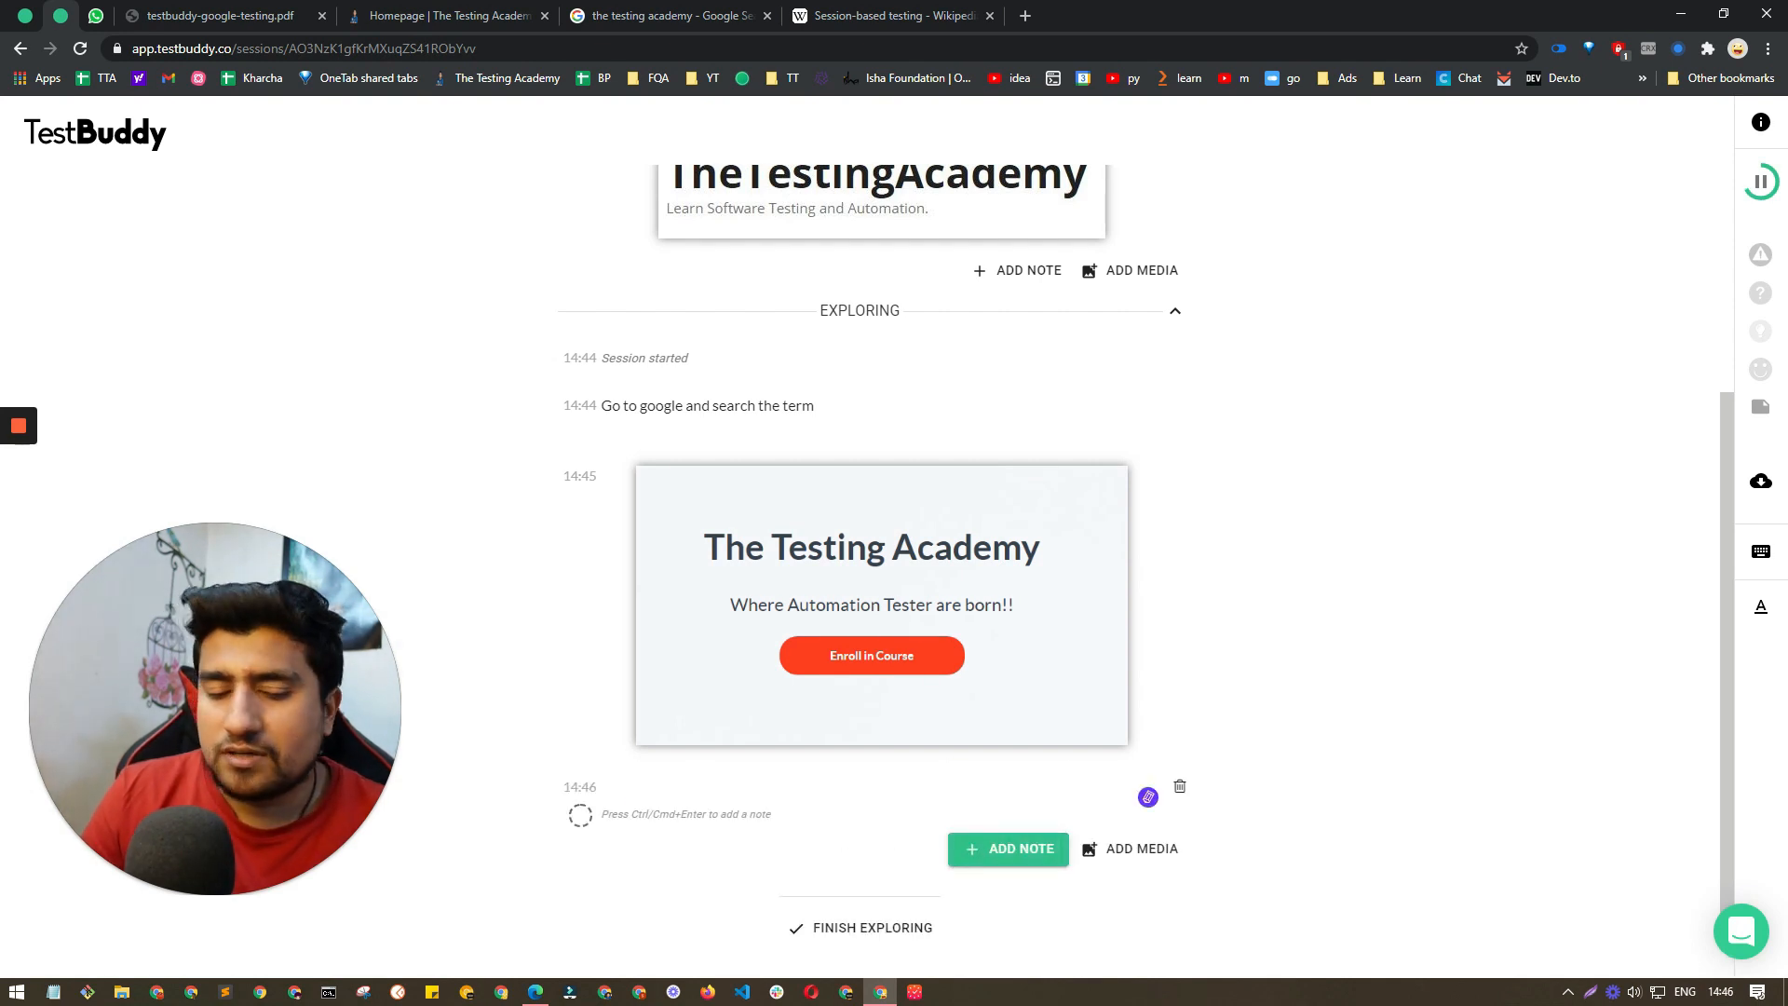
{"action": "type", "text": "Why"}
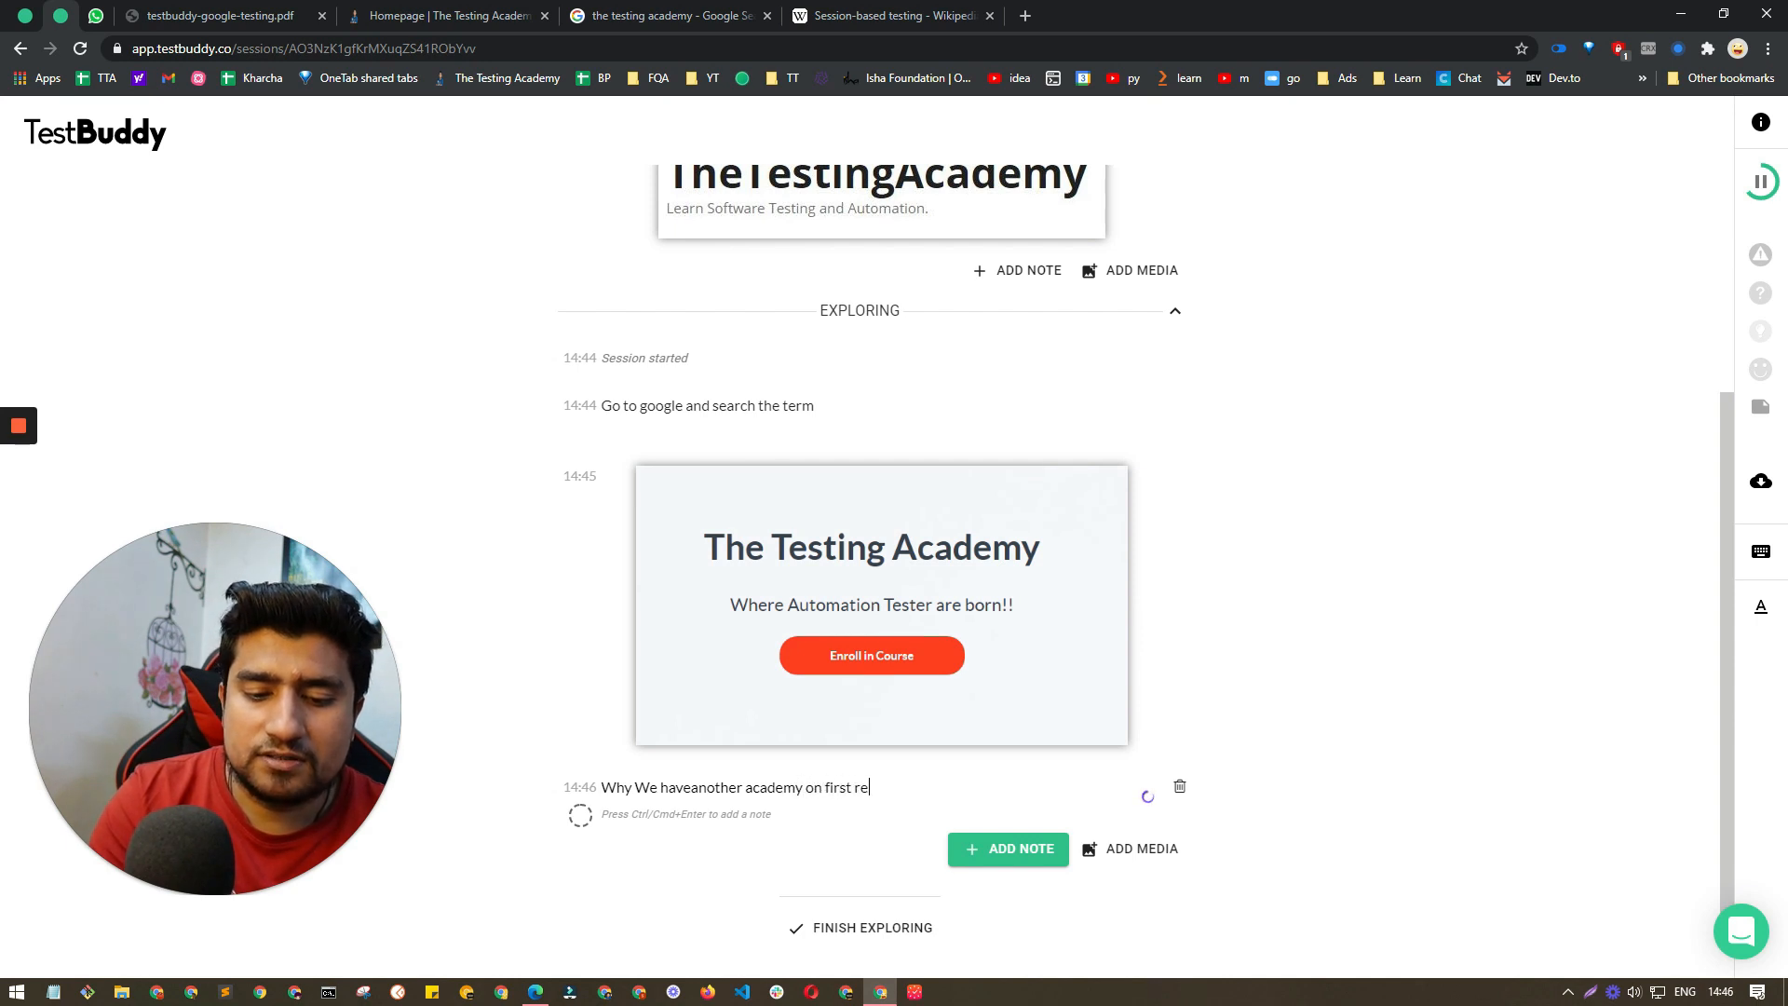
{"action": "type", "text": "t"}
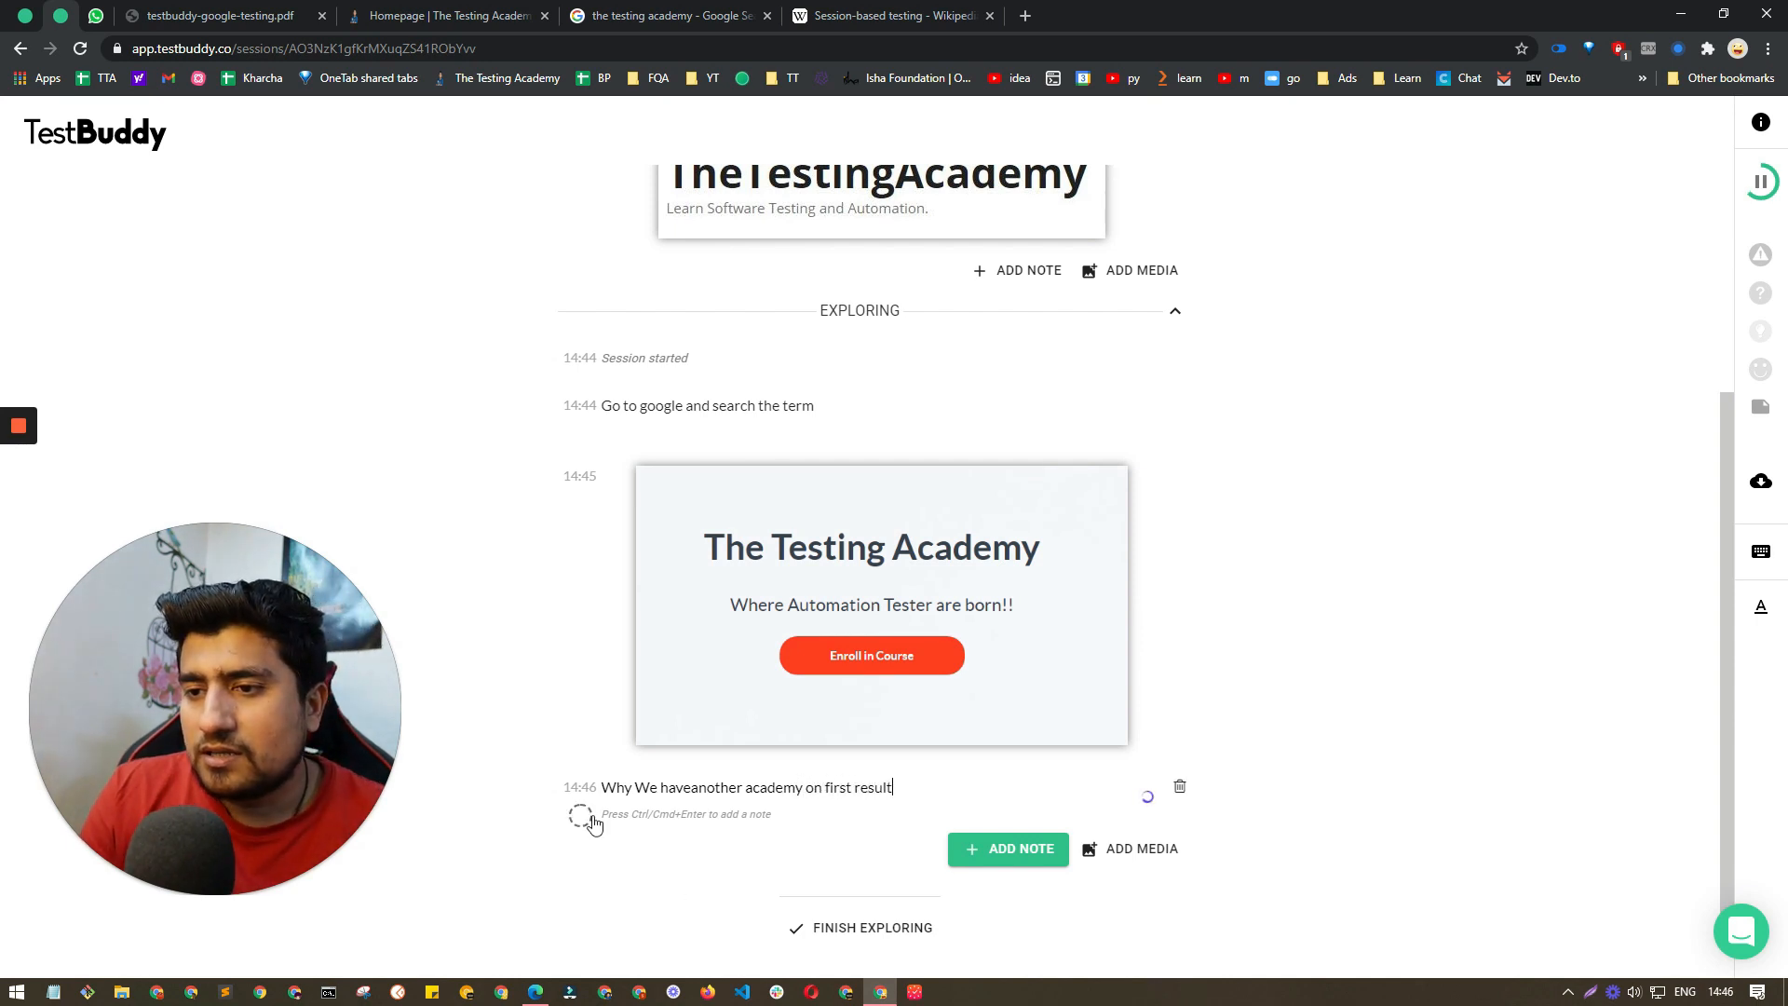
Step: Tag the note about another academy on the first result as a question and save it
{"action": "left_click", "coordinate": [583, 818]}
{"action": "left_click", "coordinate": [641, 836]}
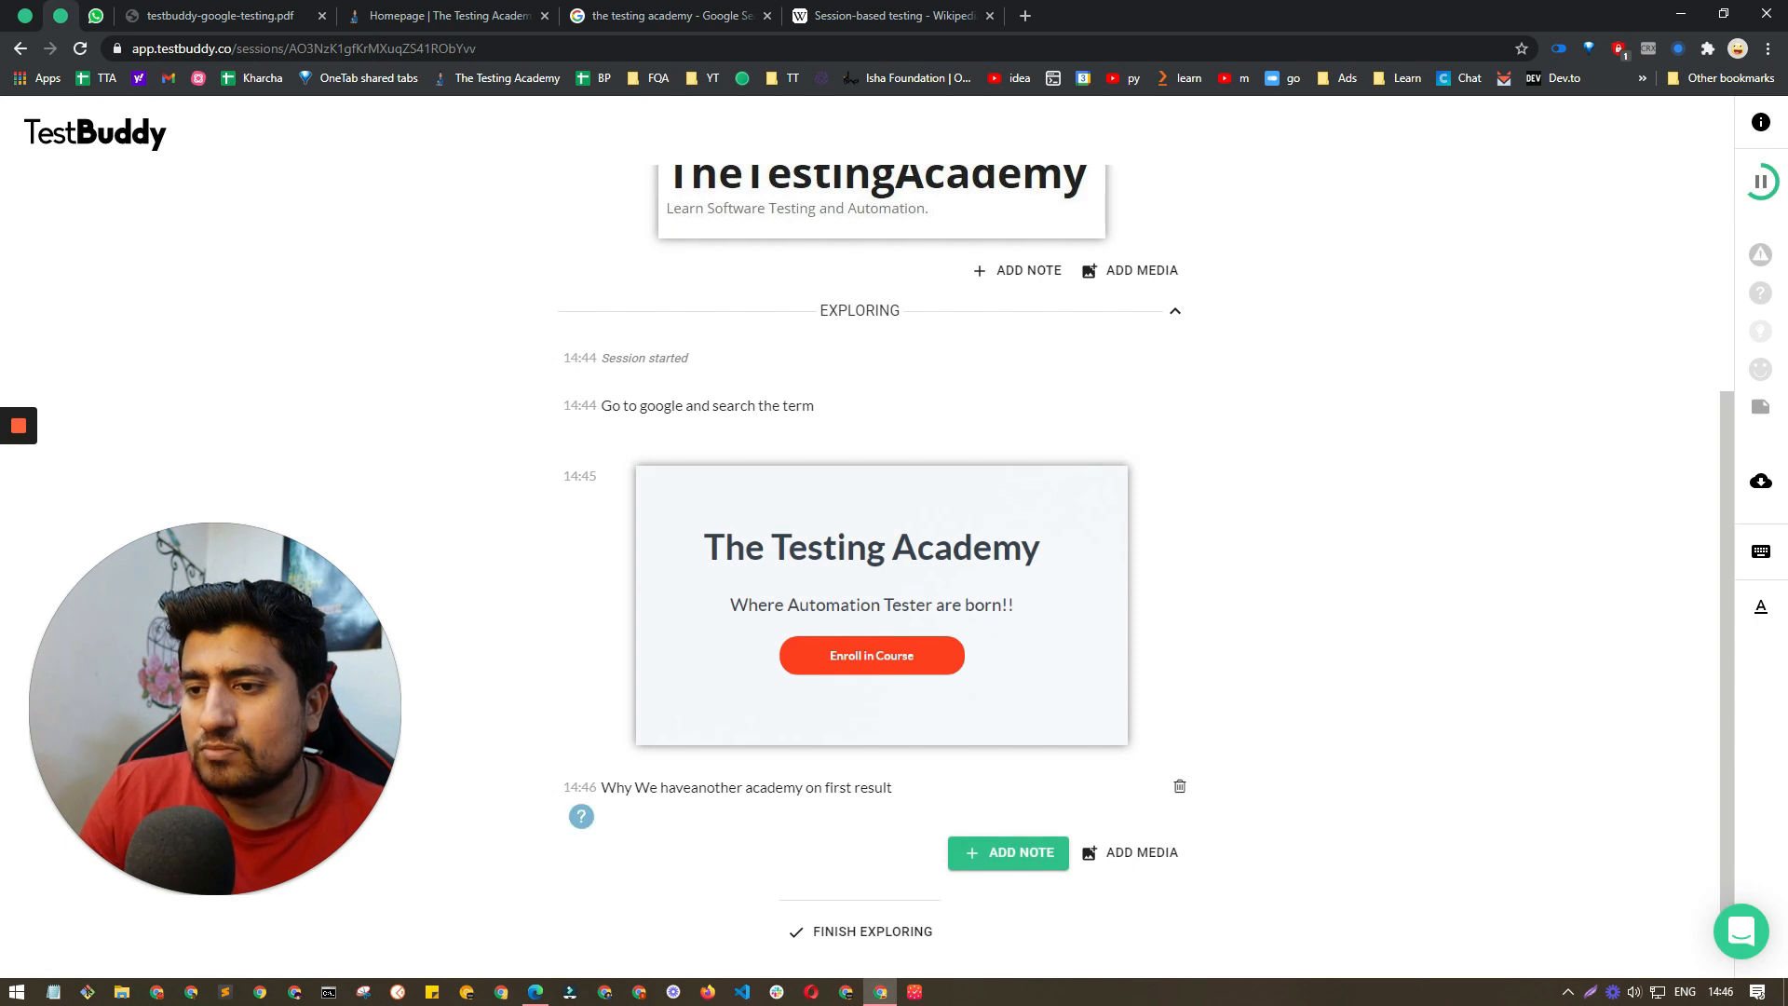
{"action": "key", "text": "ctrl+Return"}
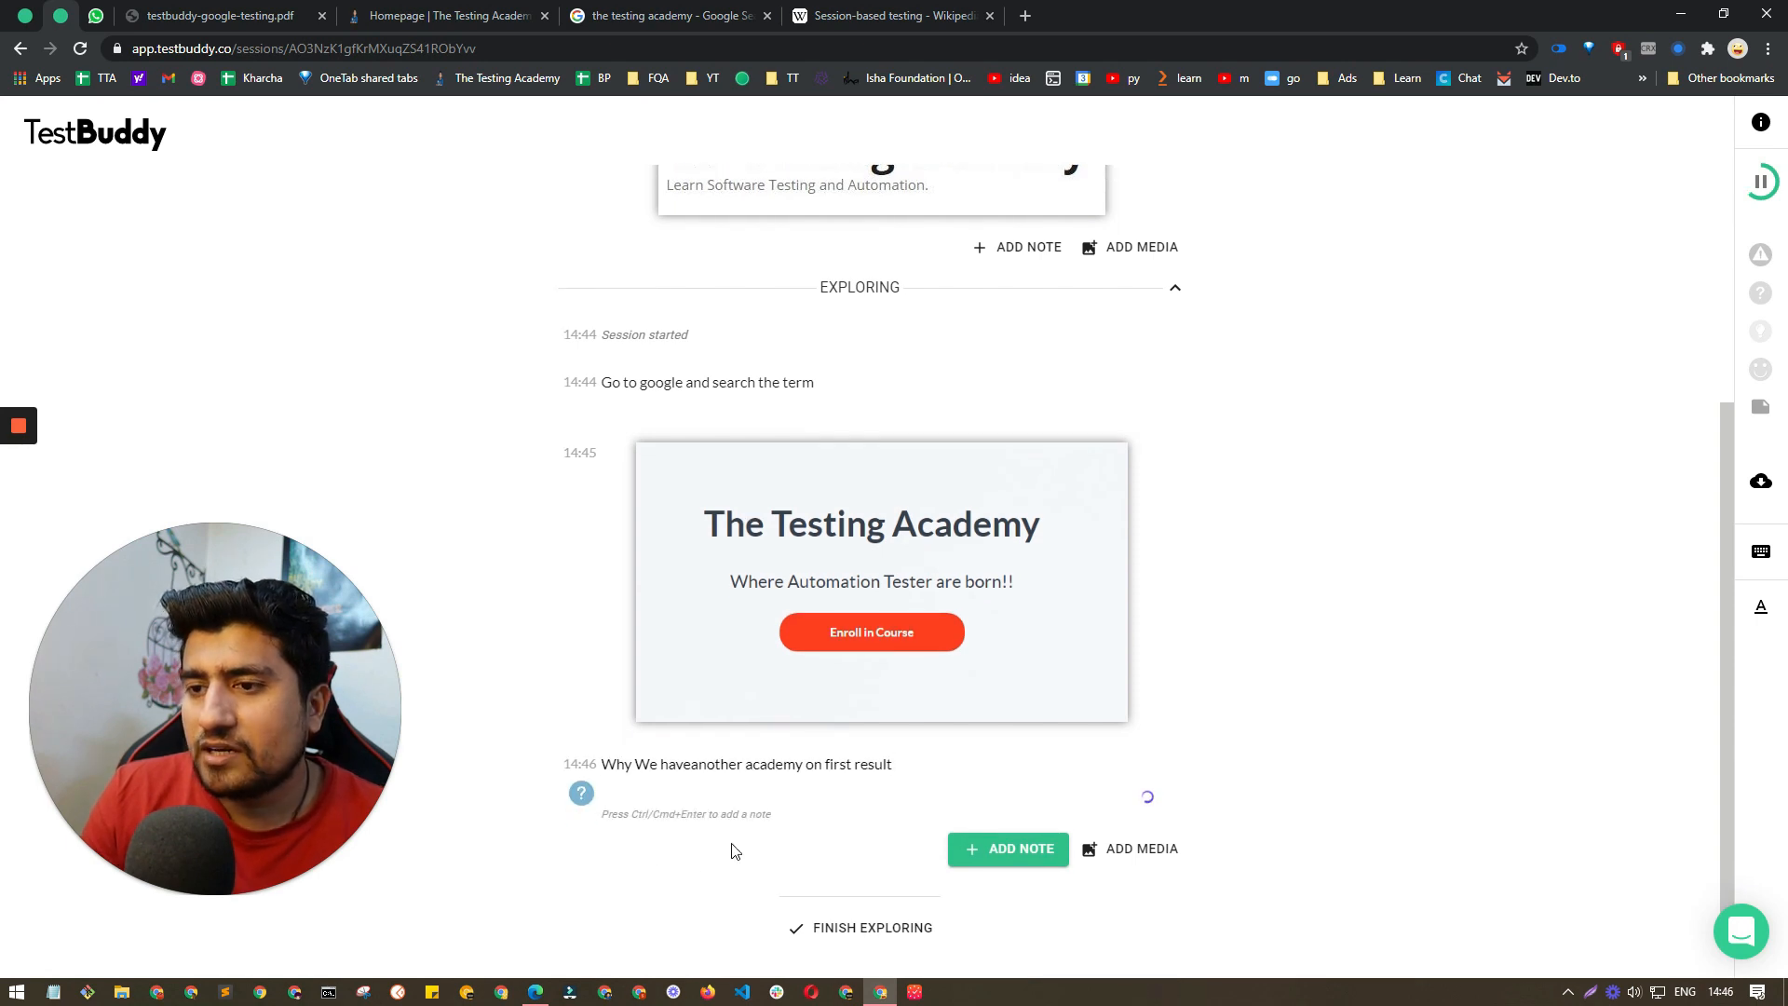
{"action": "left_click", "coordinate": [1008, 849]}
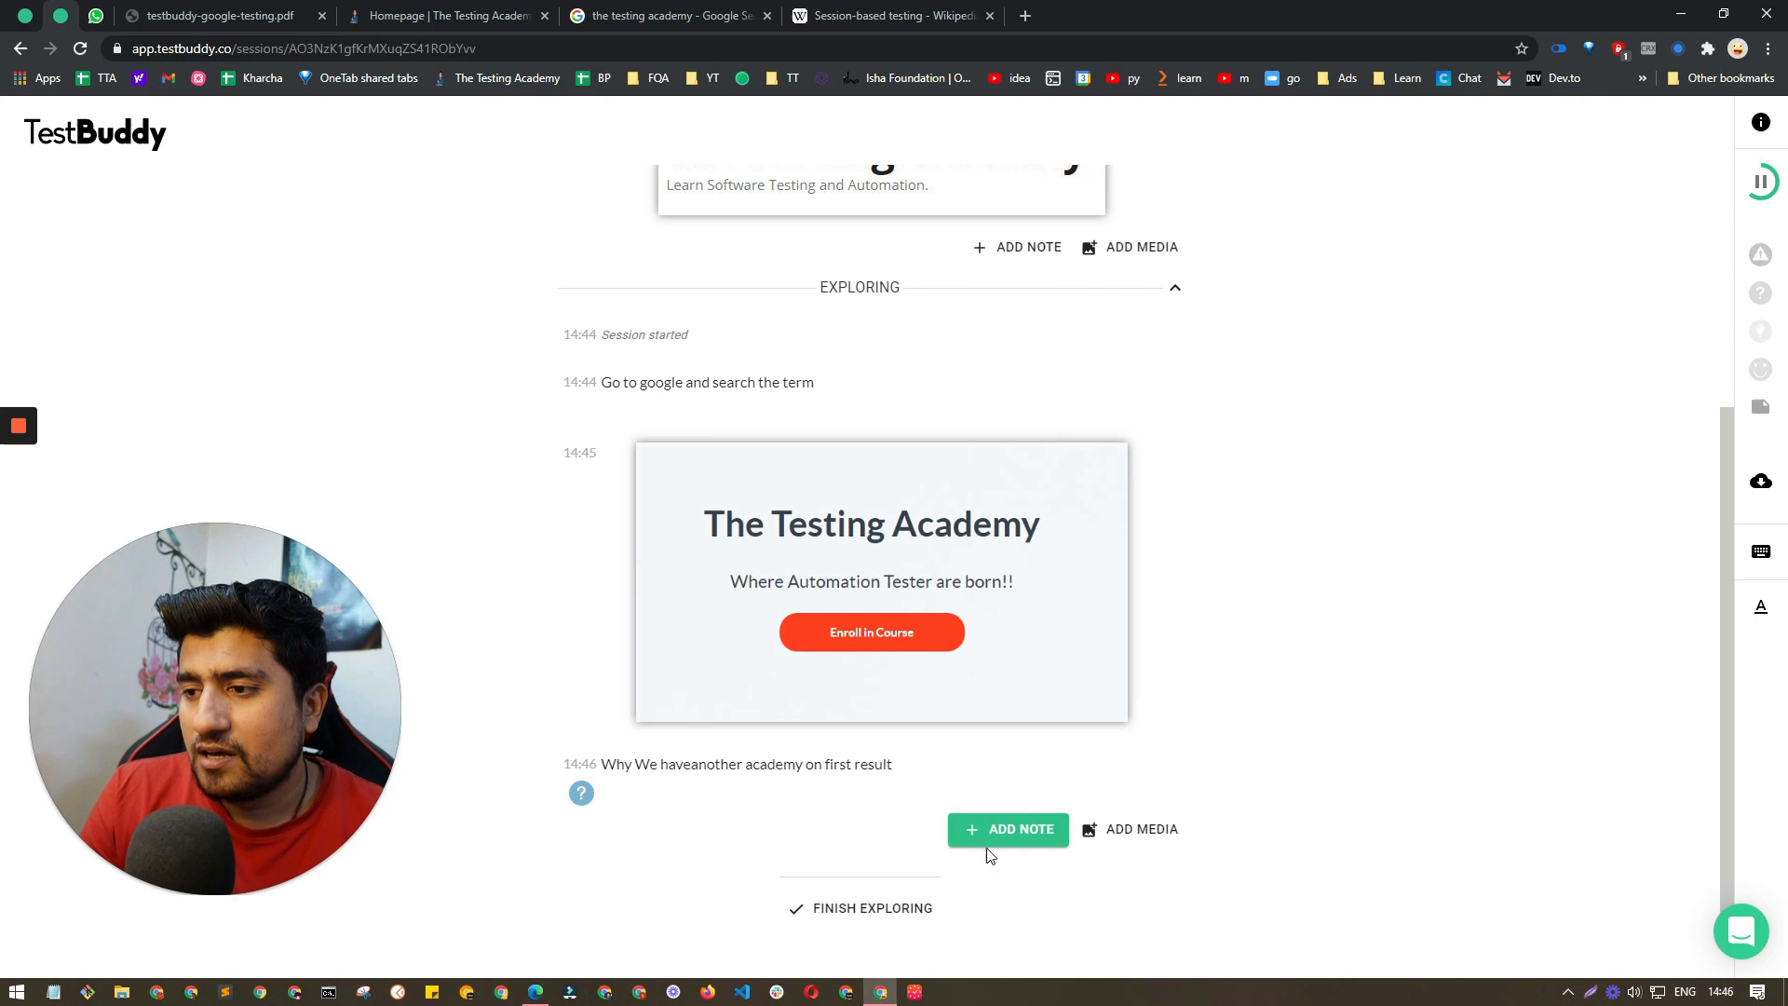
{"action": "key", "text": "Escape"}
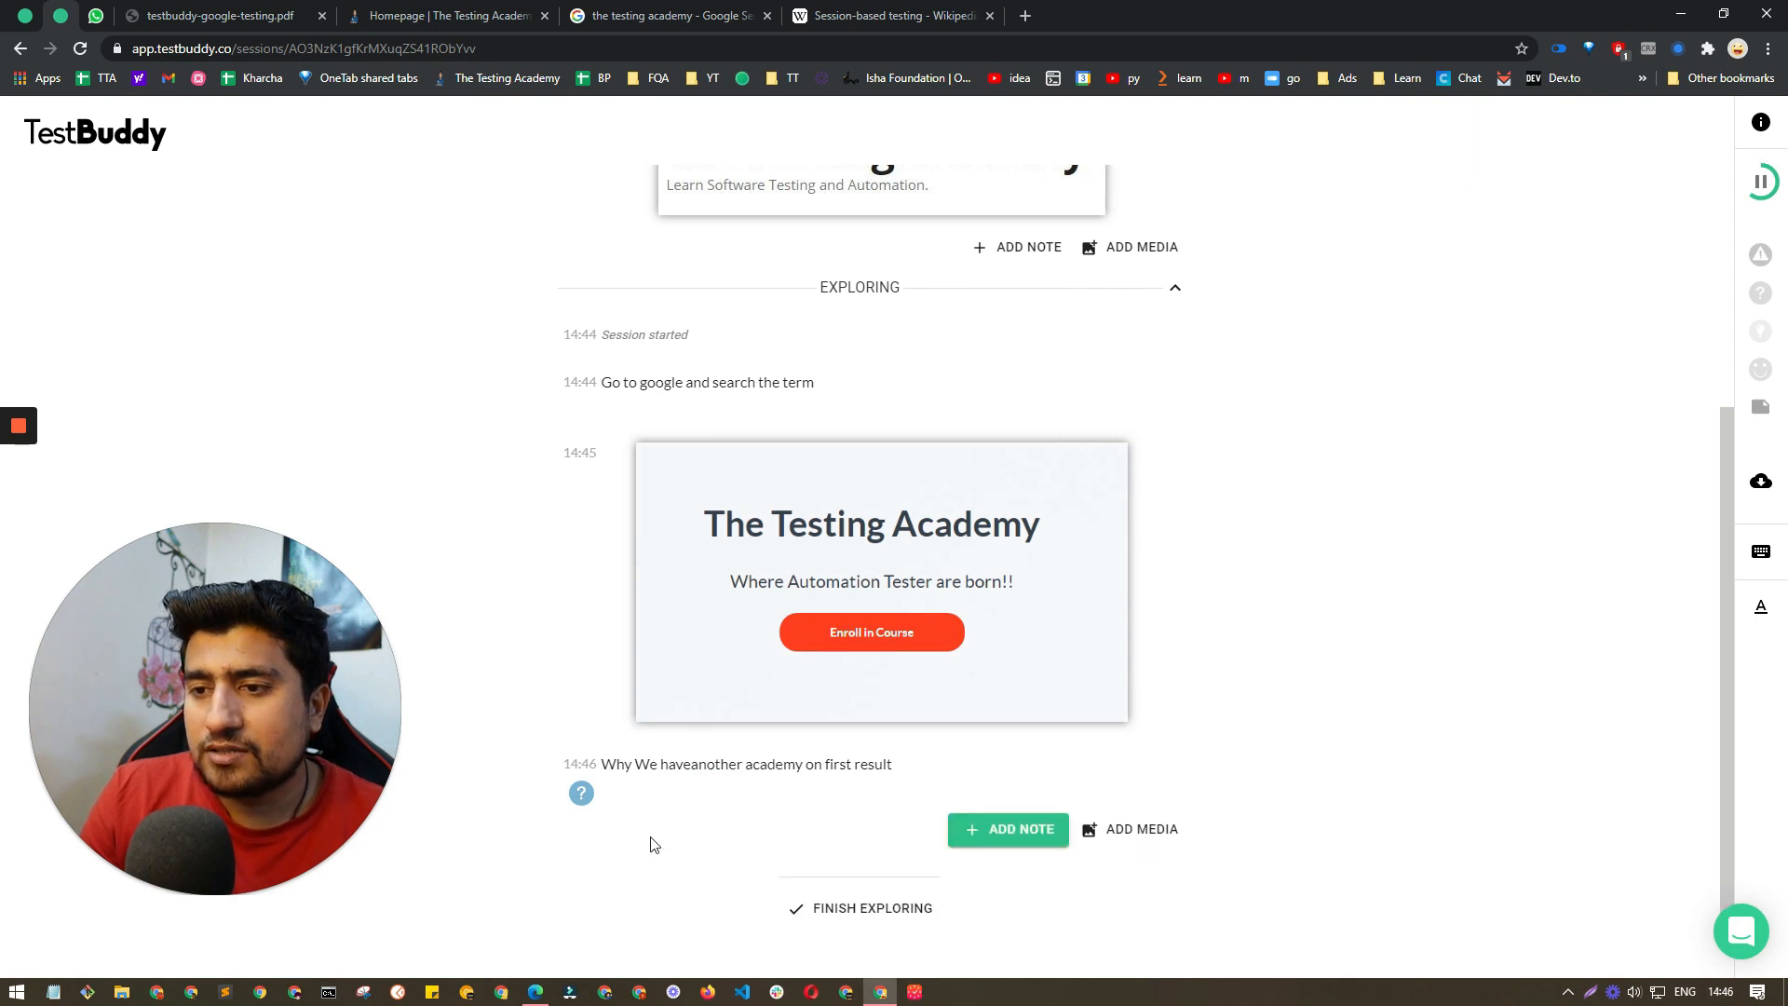
{"action": "left_click", "coordinate": [993, 829]}
{"action": "type", "text": "It"}
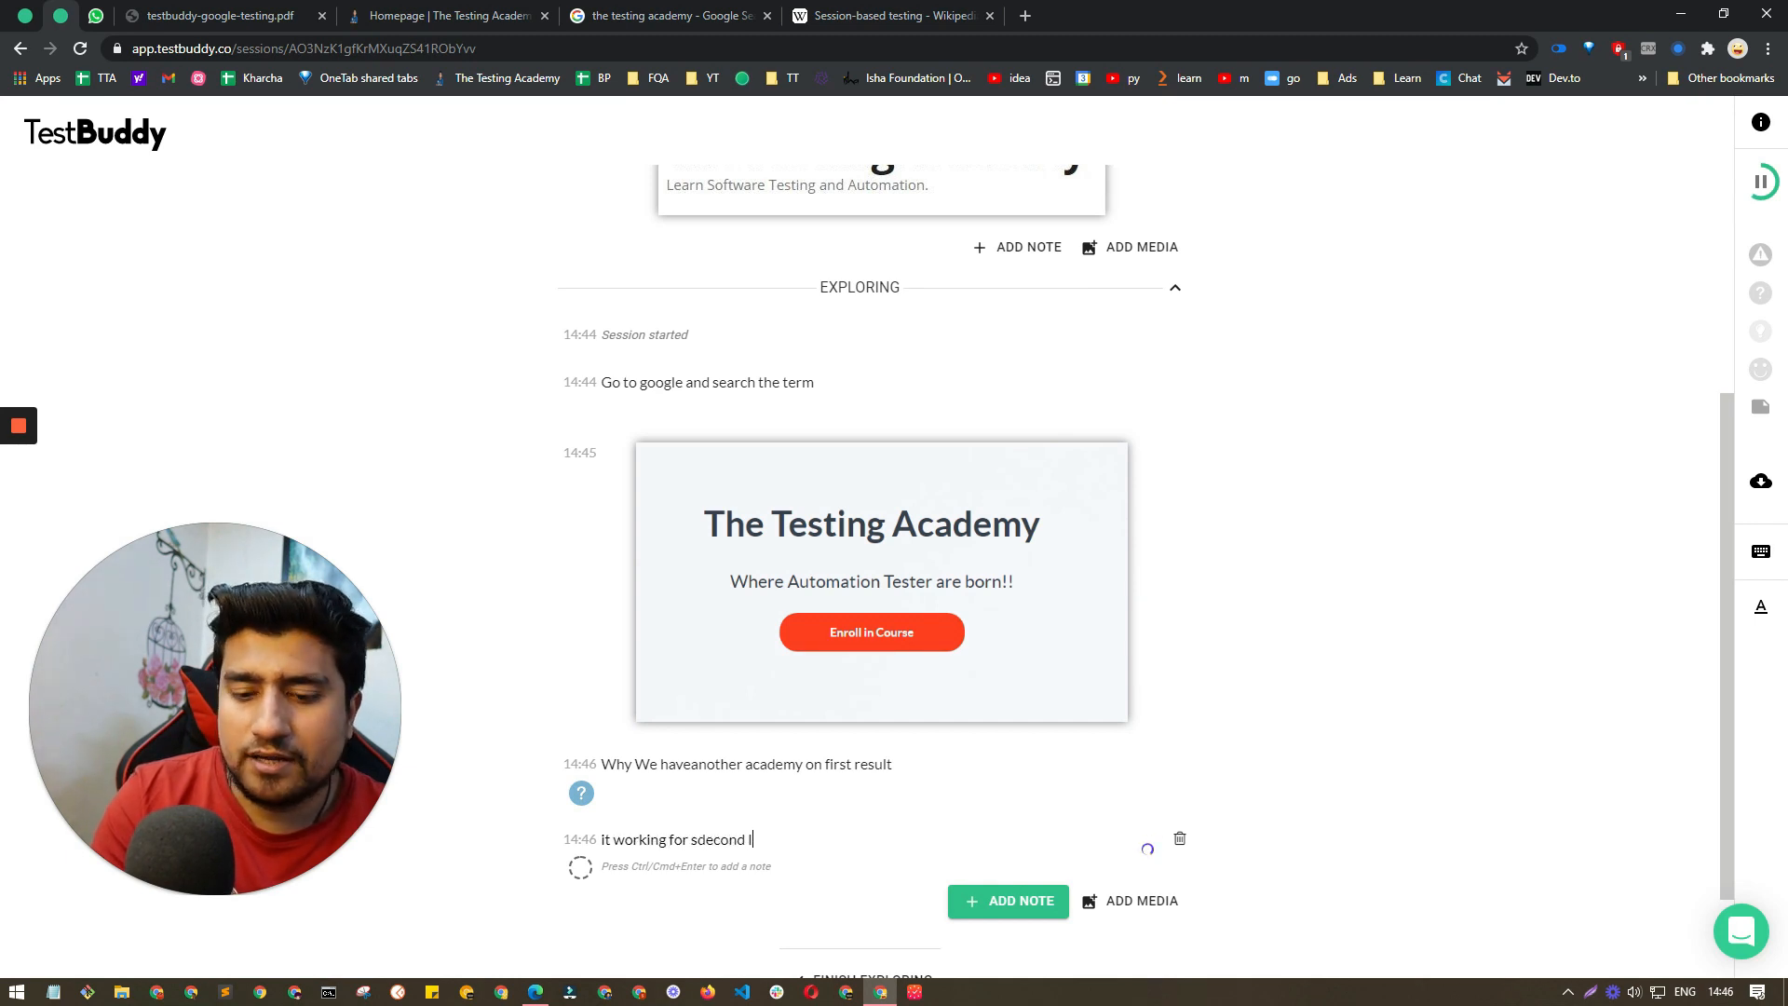
Step: Tag the note that the second link works as praise, after first picking idea
{"action": "left_click", "coordinate": [580, 869]}
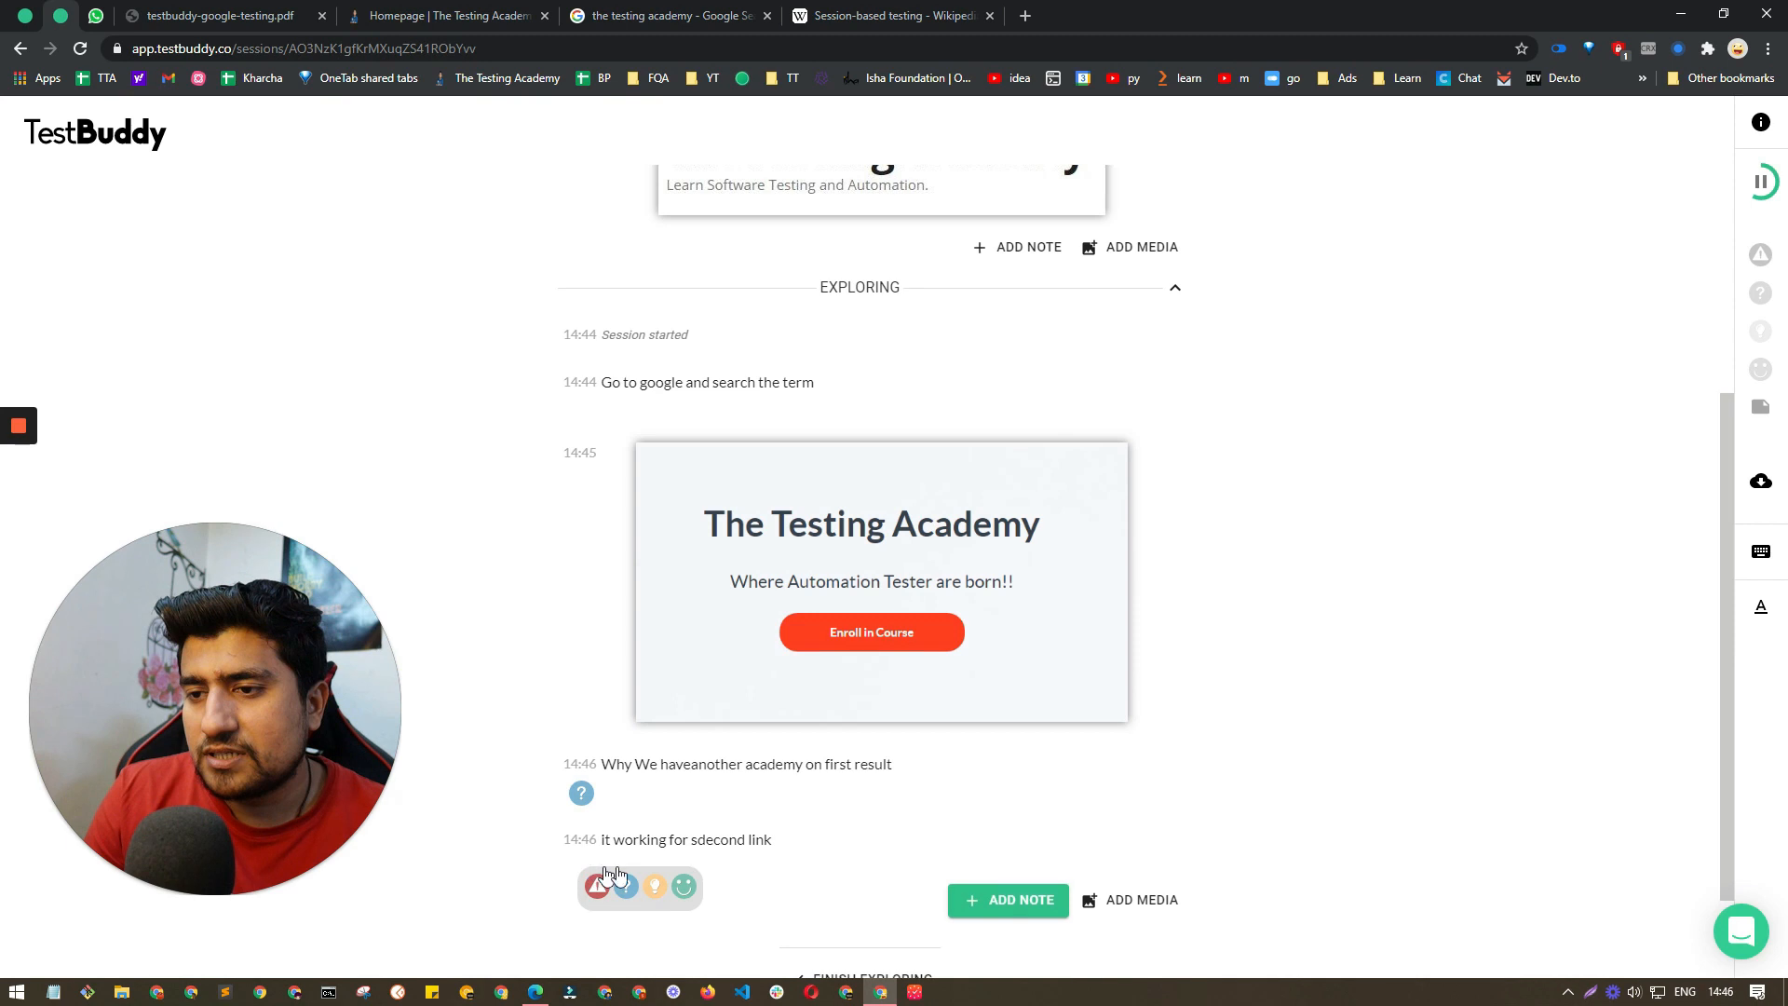
{"action": "left_click", "coordinate": [656, 889]}
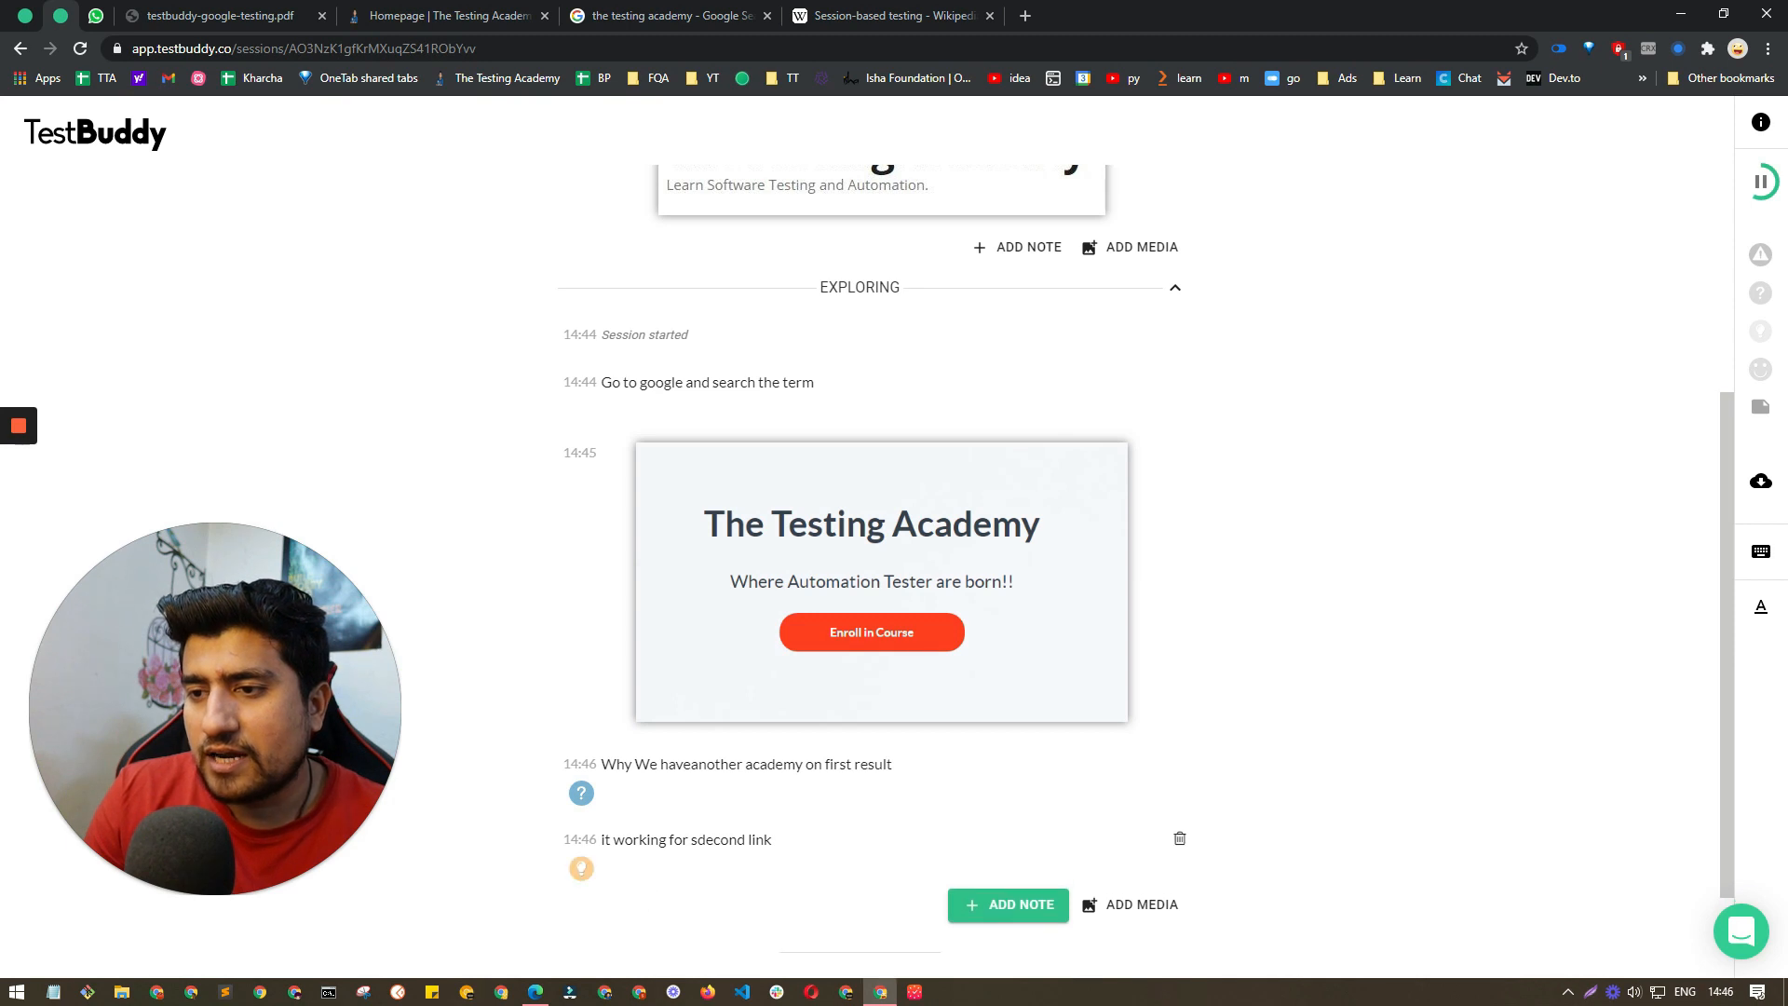
{"action": "left_click", "coordinate": [582, 869]}
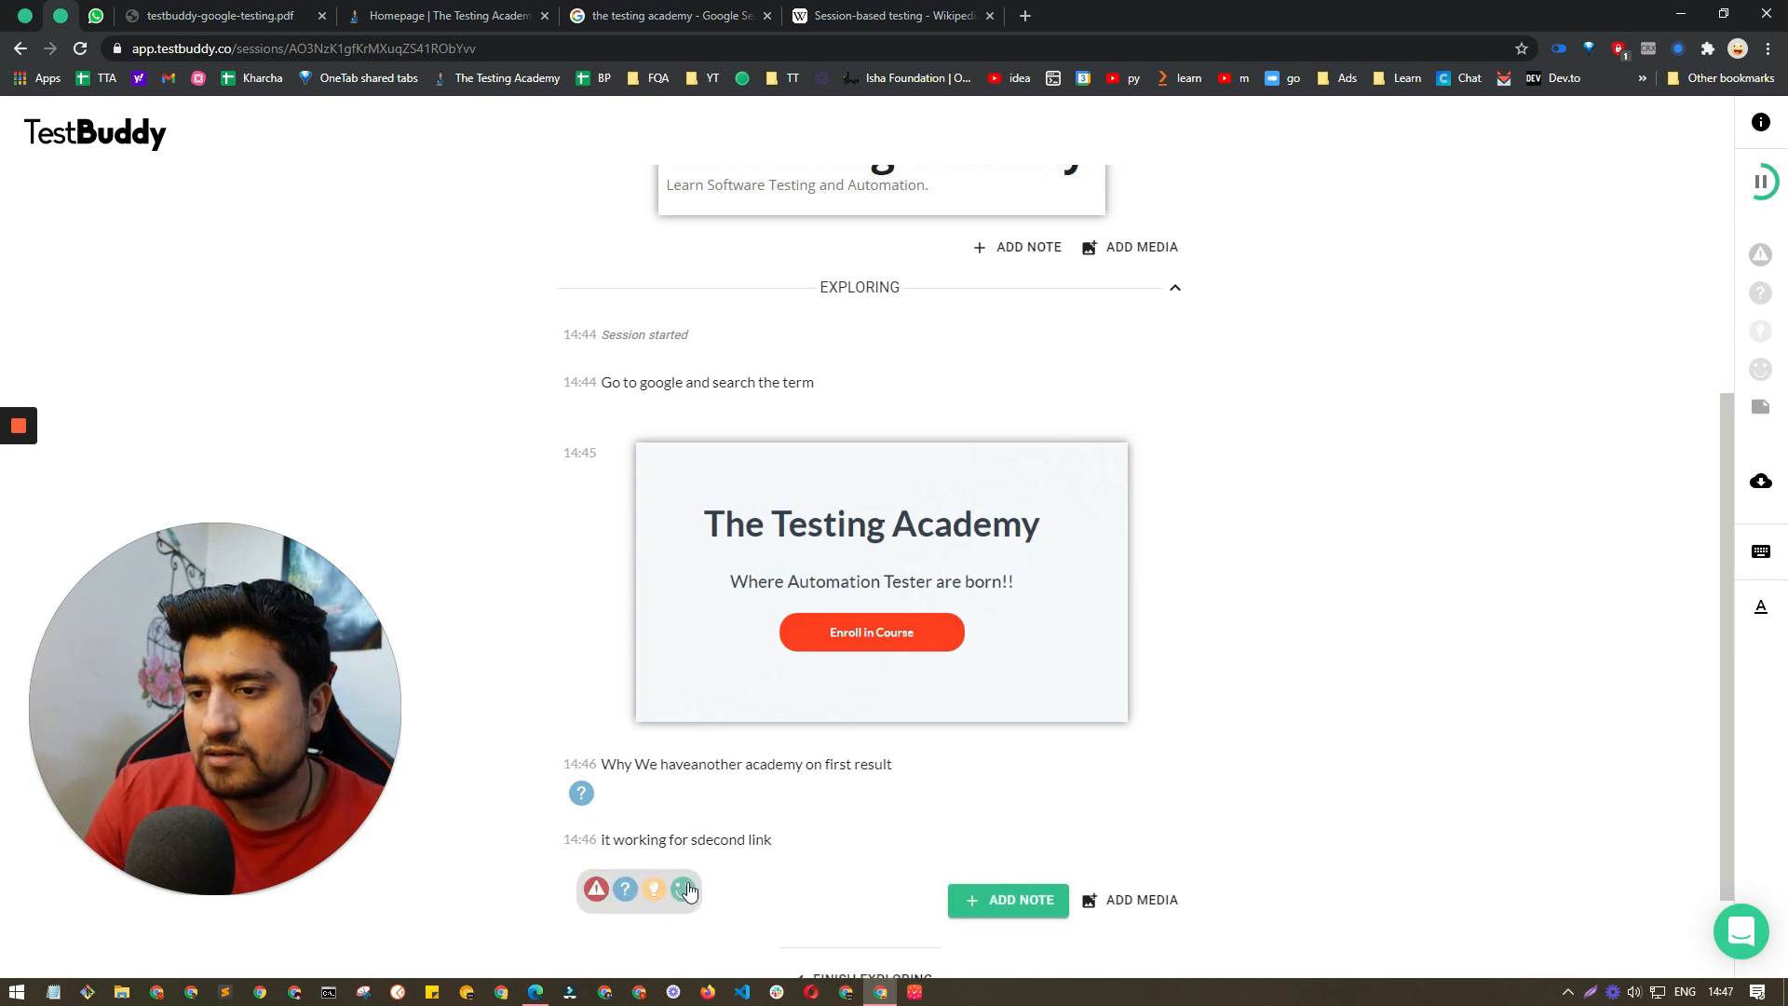
{"action": "left_click", "coordinate": [686, 892]}
Step: Label the blog note with the lightbulb Idea category
{"action": "left_click", "coordinate": [1006, 904]}
{"action": "type", "text": "add blog so that it will be first result"}
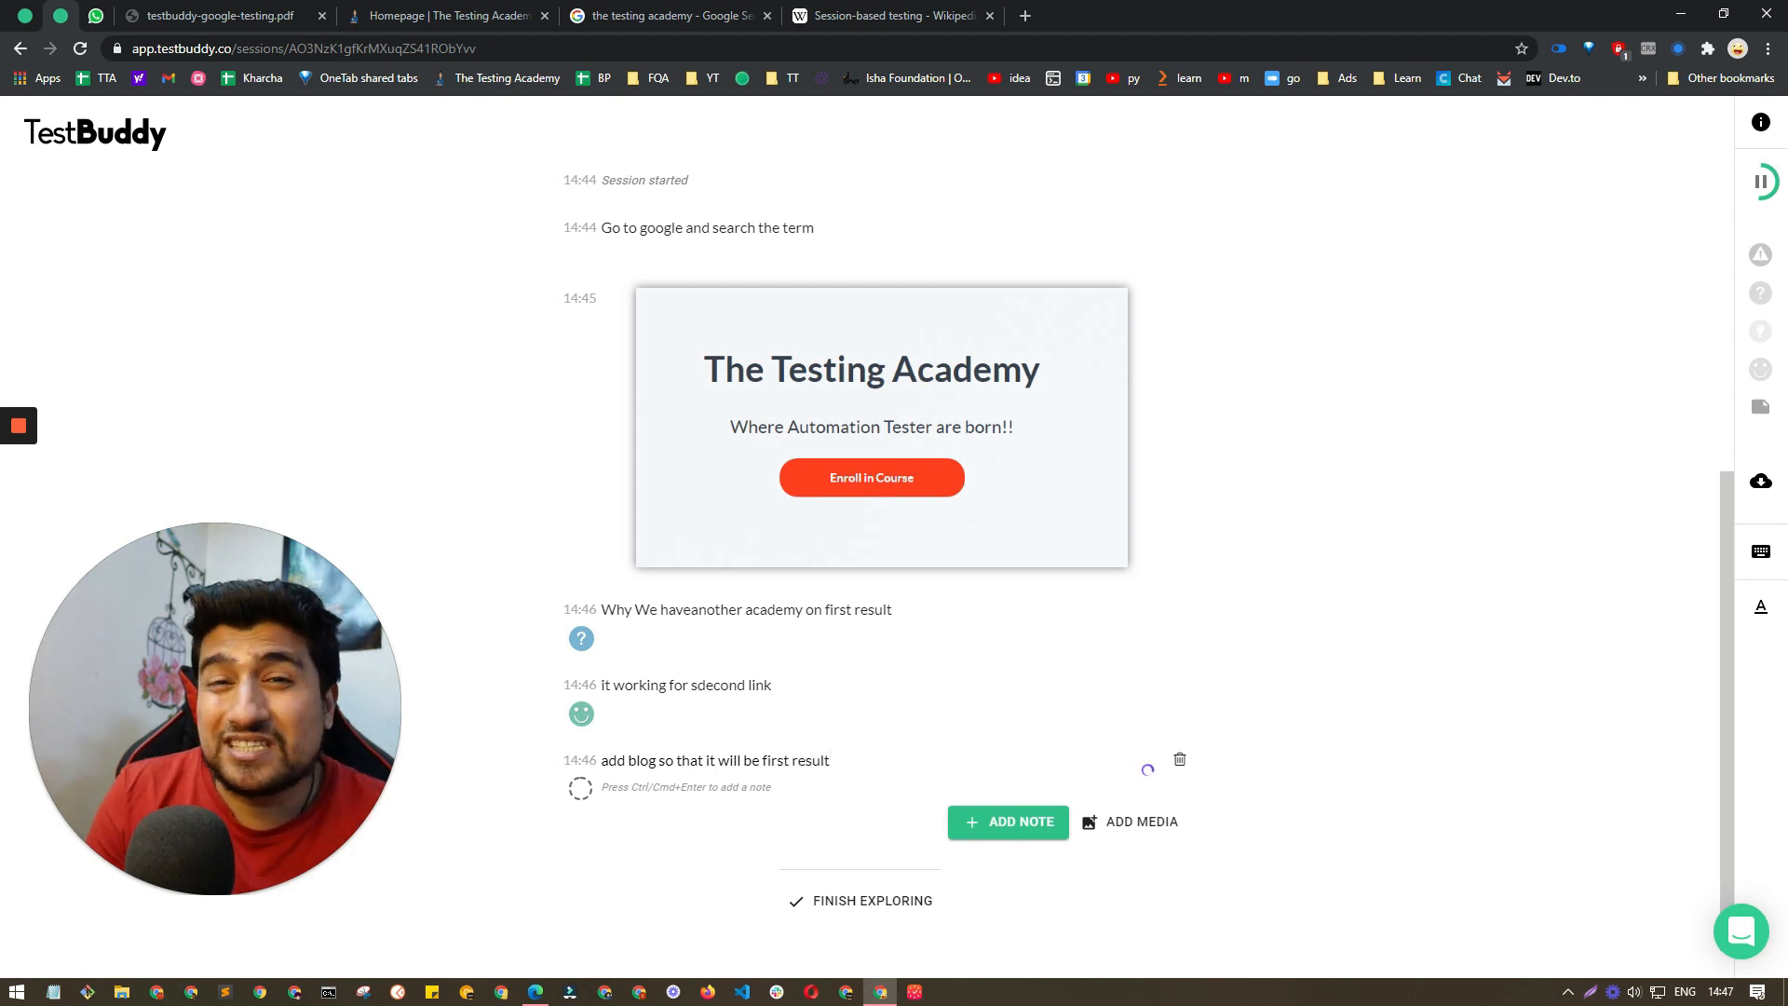
{"action": "left_click", "coordinate": [580, 789]}
{"action": "left_click", "coordinate": [654, 811]}
Step: Add a new note labelled Problem reading 'second result'
{"action": "left_click", "coordinate": [1007, 820]}
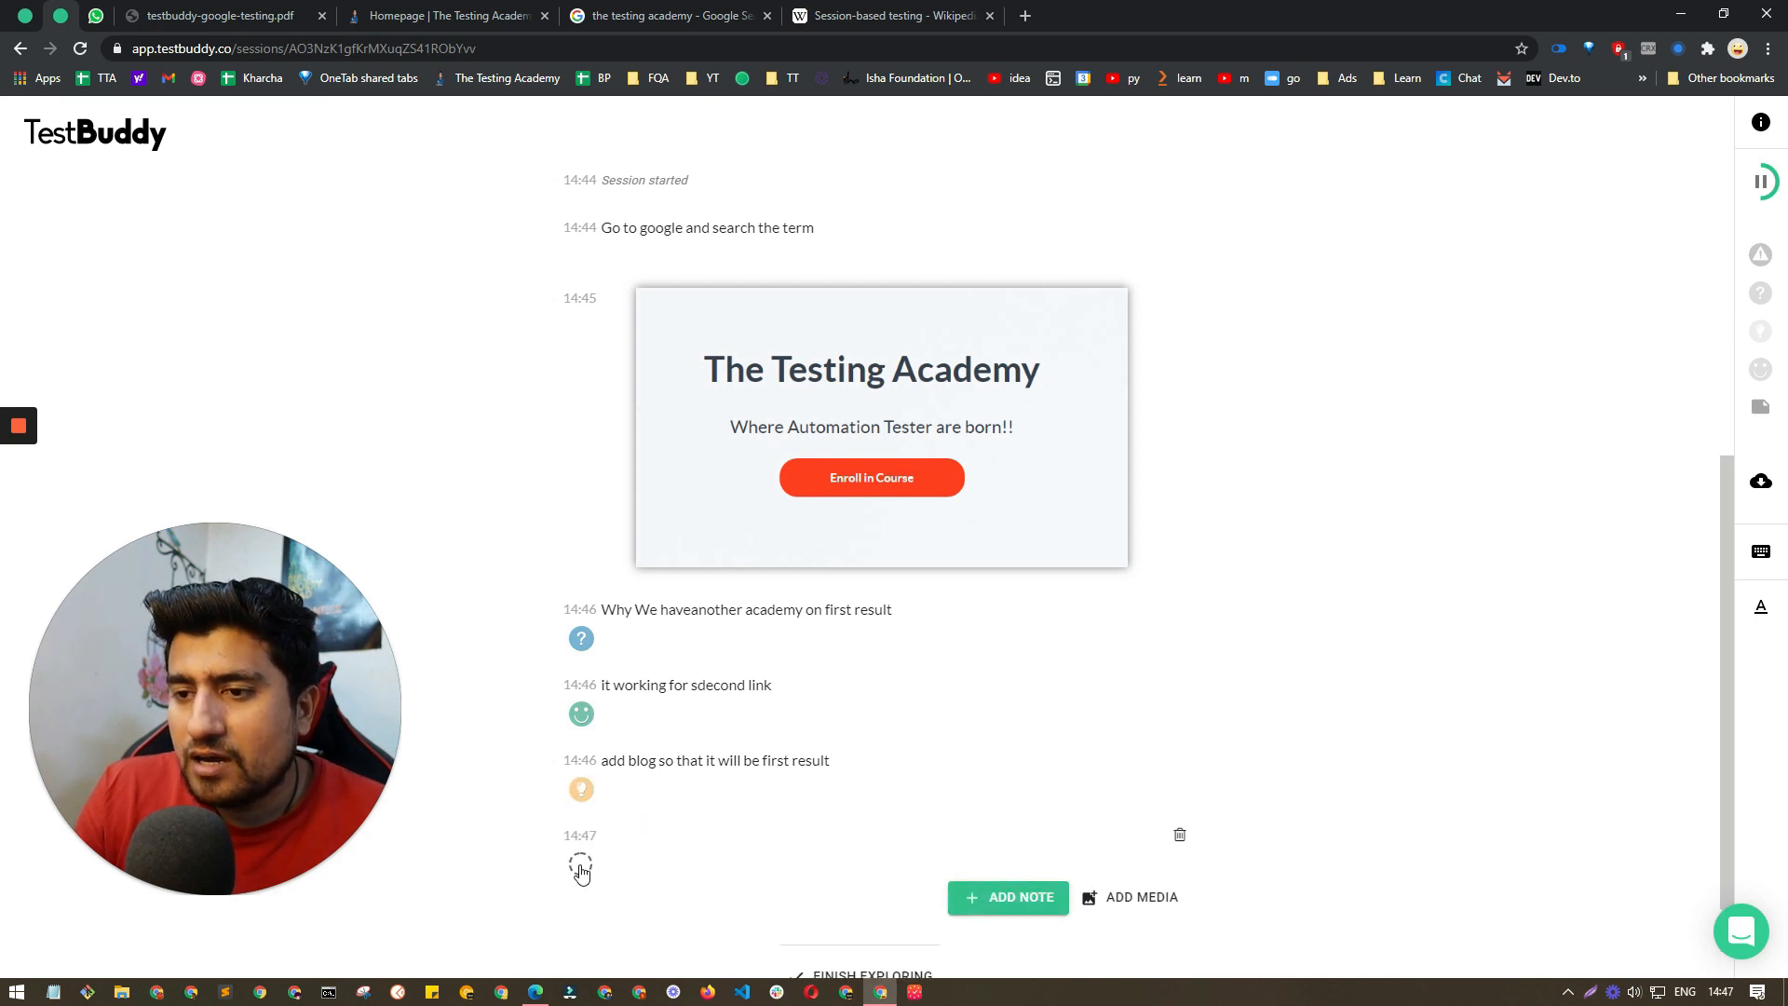
{"action": "left_click", "coordinate": [580, 865]}
{"action": "left_click", "coordinate": [599, 883]}
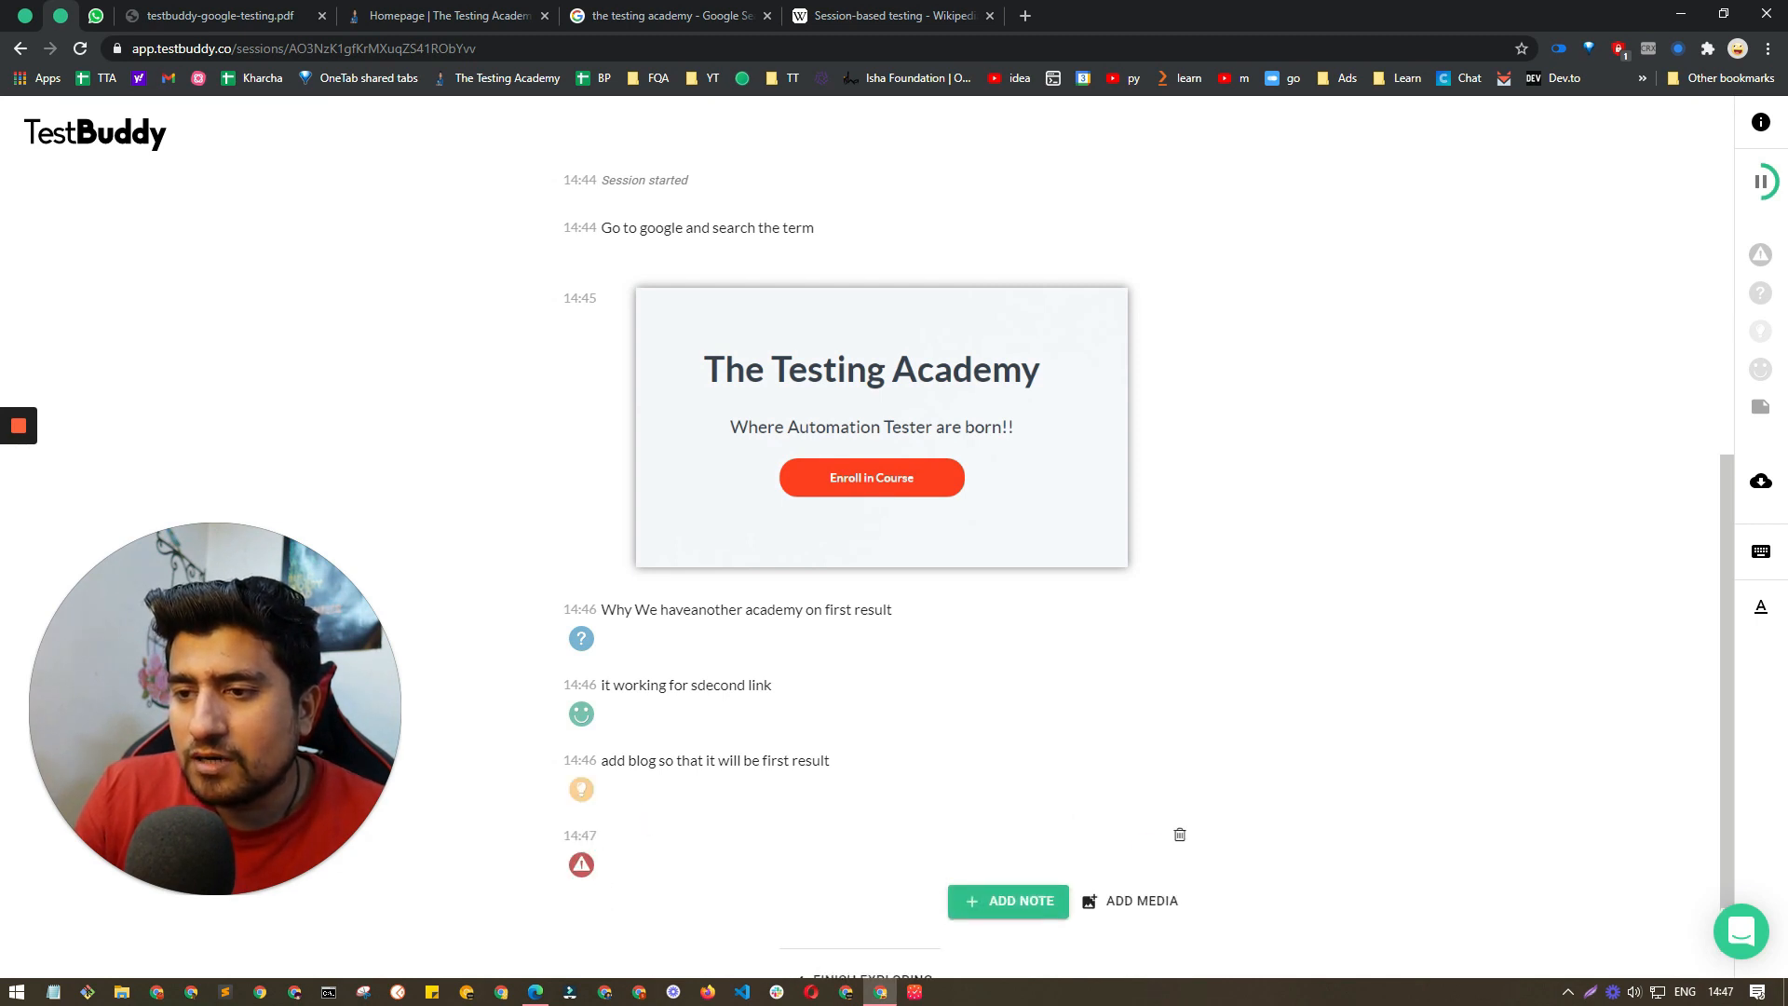
{"action": "type", "text": "sec"}
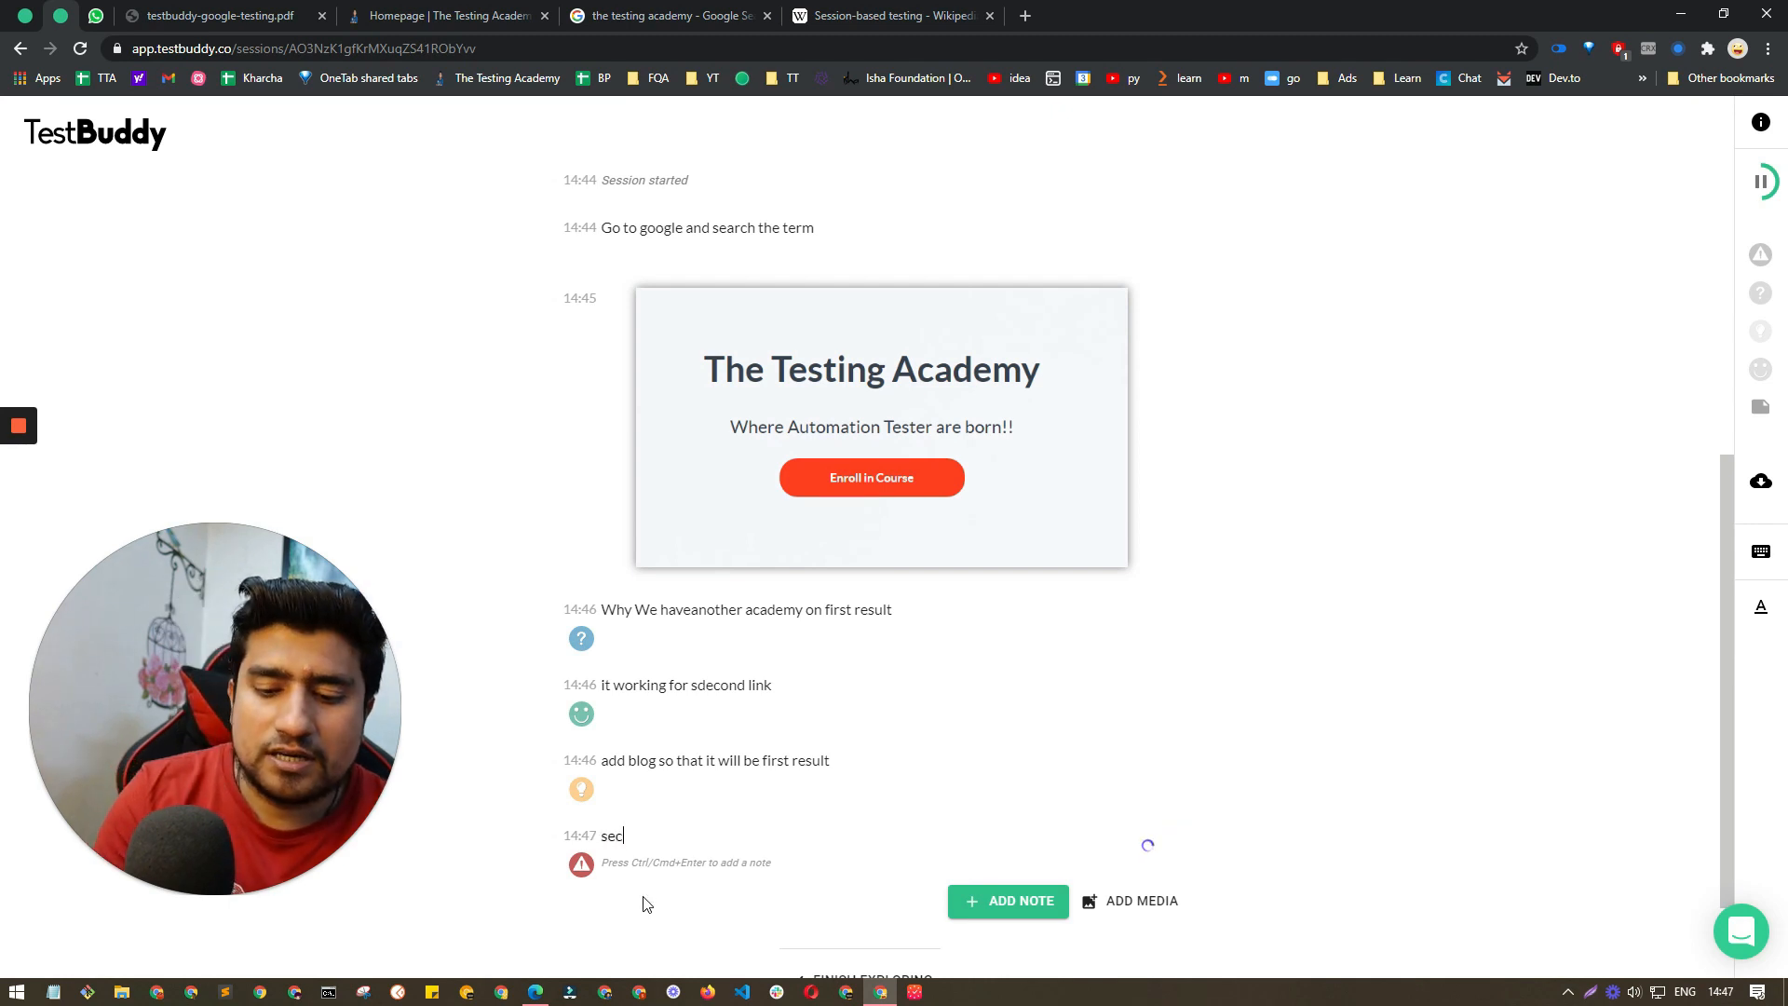
{"action": "type", "text": "ond result"}
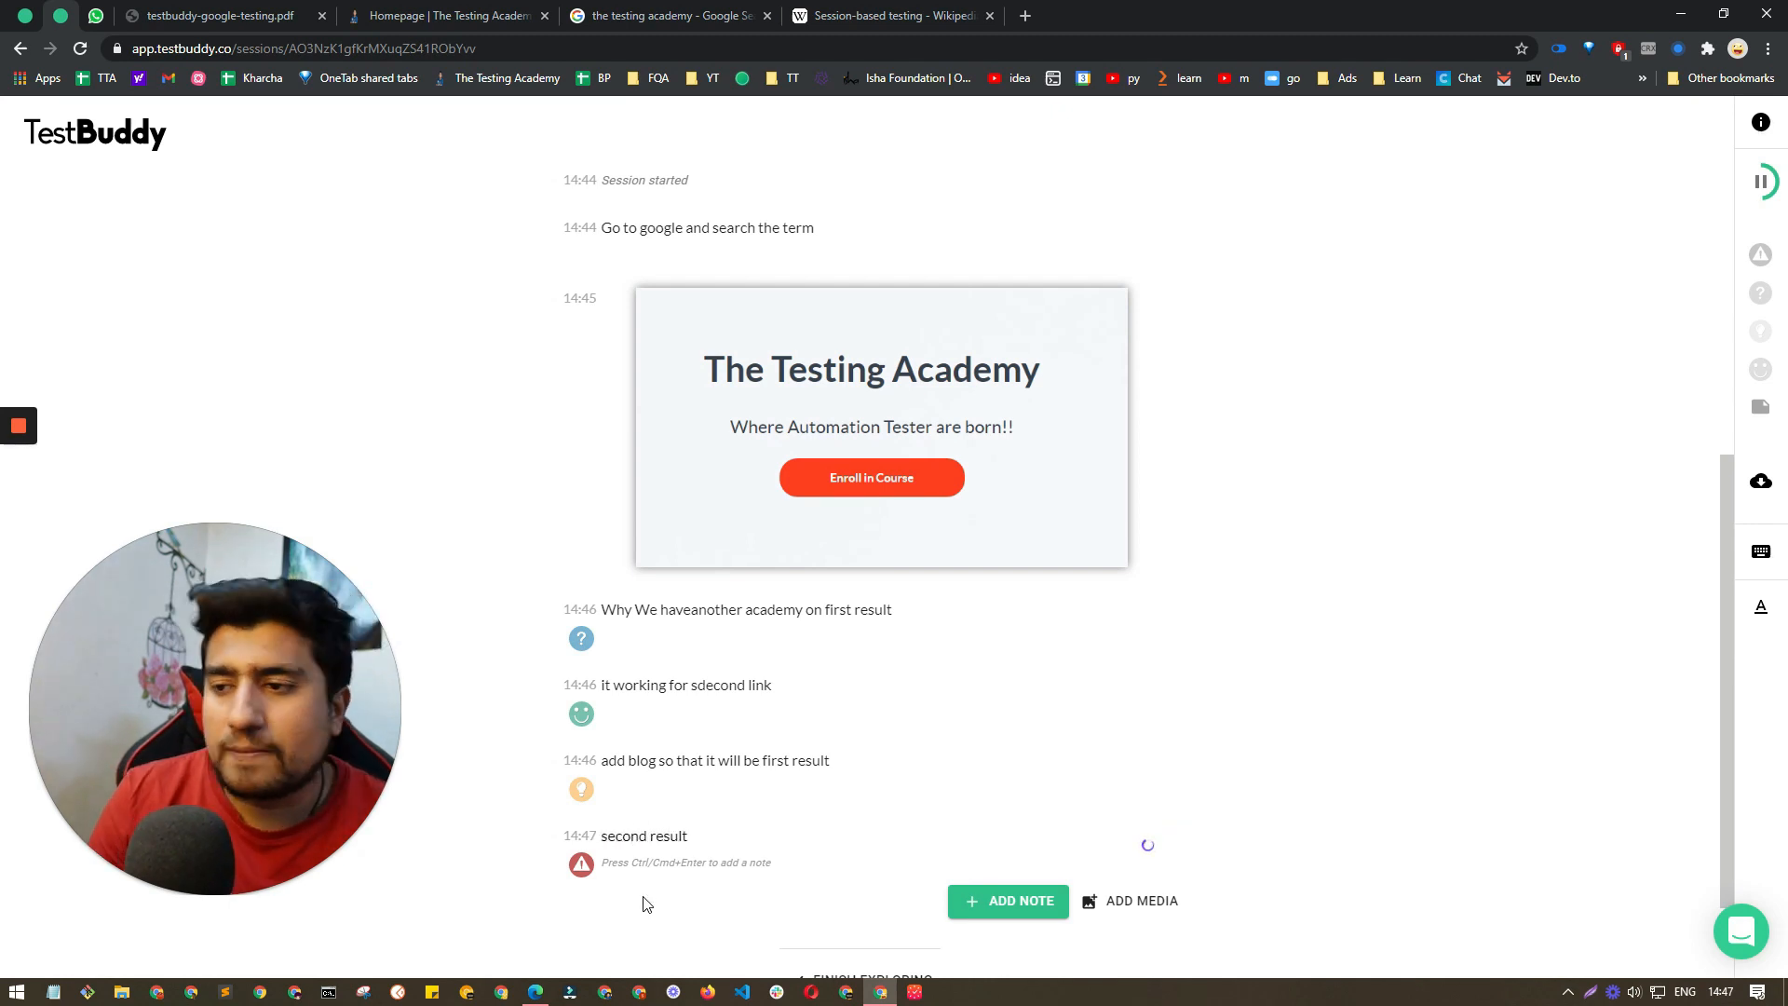
{"action": "scroll", "coordinate": [645, 905], "scroll_direction": "down", "scroll_amount": 2}
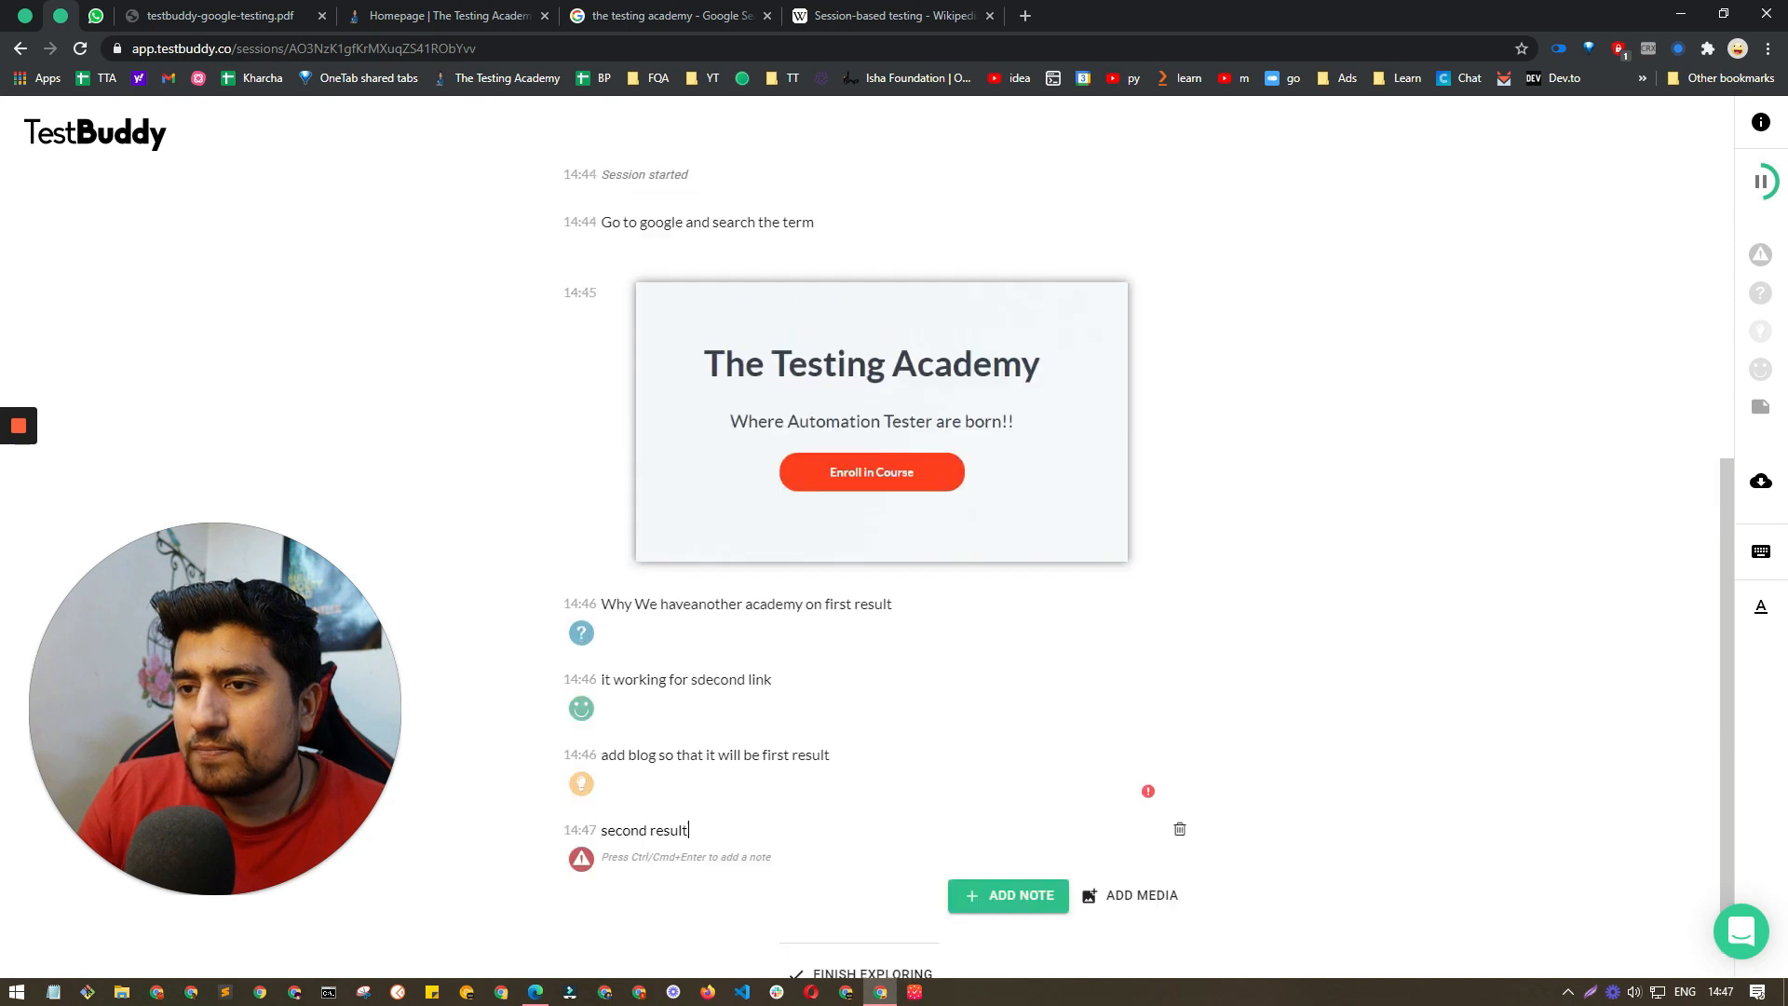
{"action": "scroll", "coordinate": [717, 790], "scroll_direction": "up", "scroll_amount": 3}
{"action": "scroll", "coordinate": [717, 791], "scroll_direction": "down", "scroll_amount": 3}
Step: Finish exploring and request the session report as a PDF download
{"action": "left_click", "coordinate": [883, 860]}
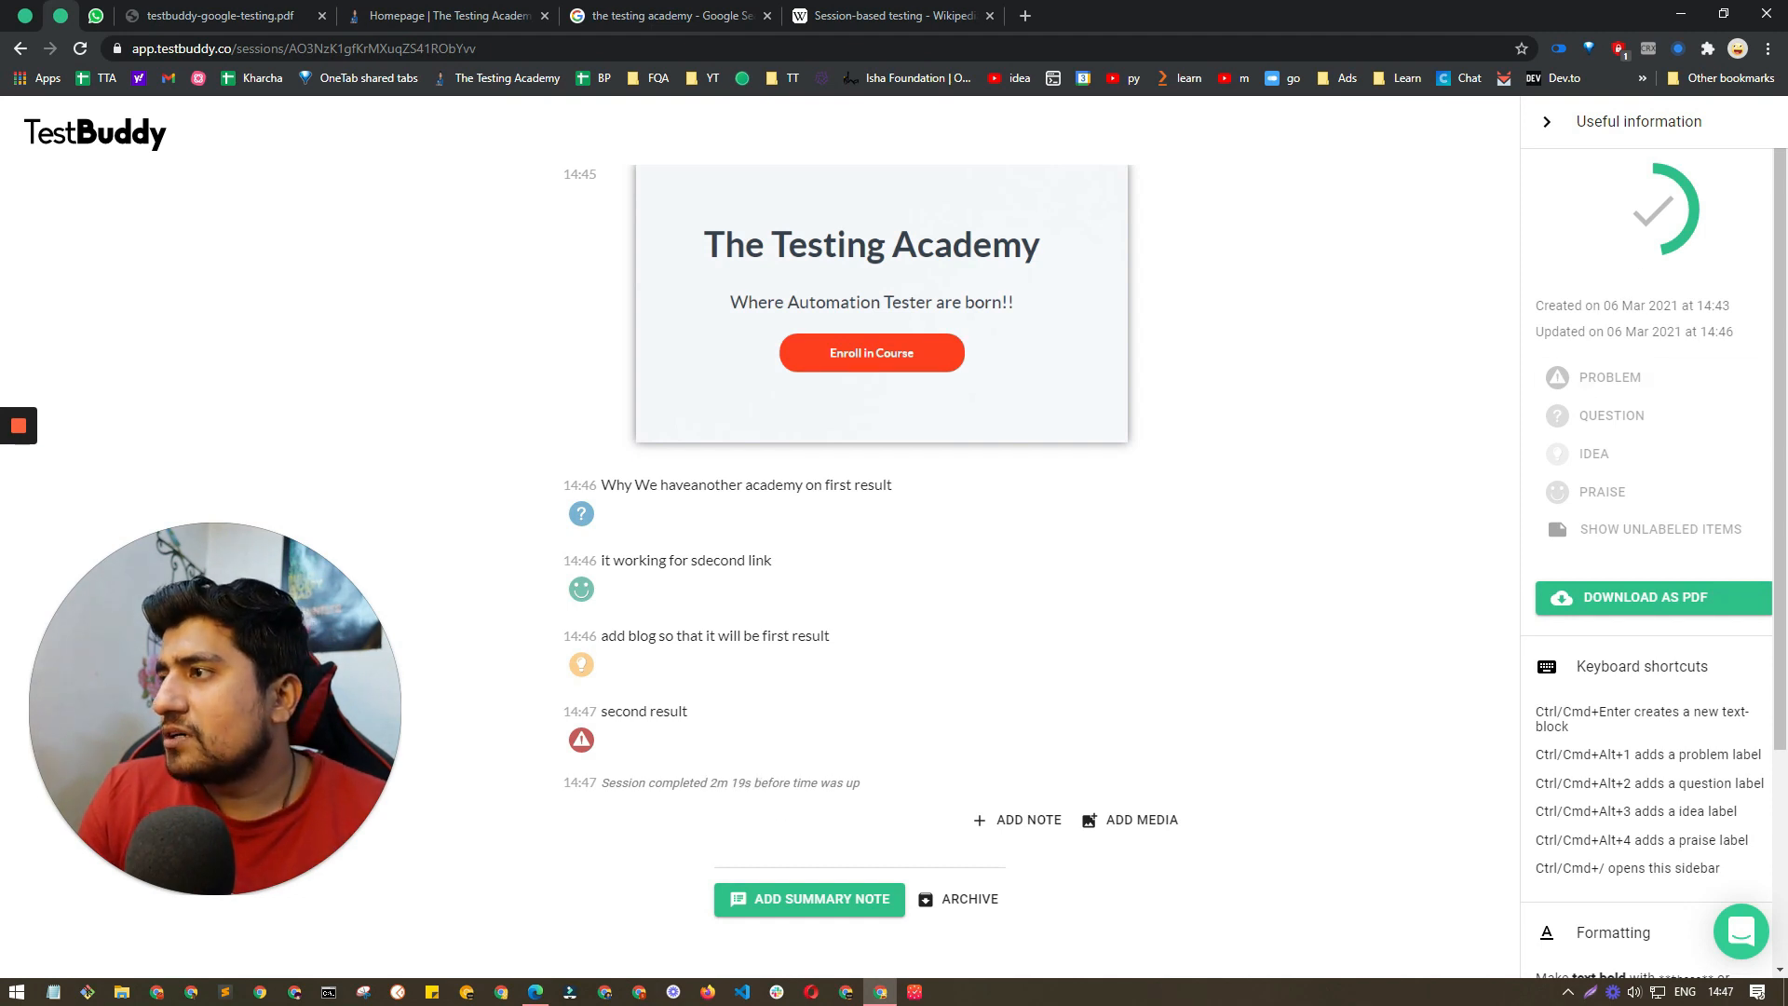
{"action": "left_click_drag", "start_coordinate": [1556, 305], "coordinate": [1677, 304]}
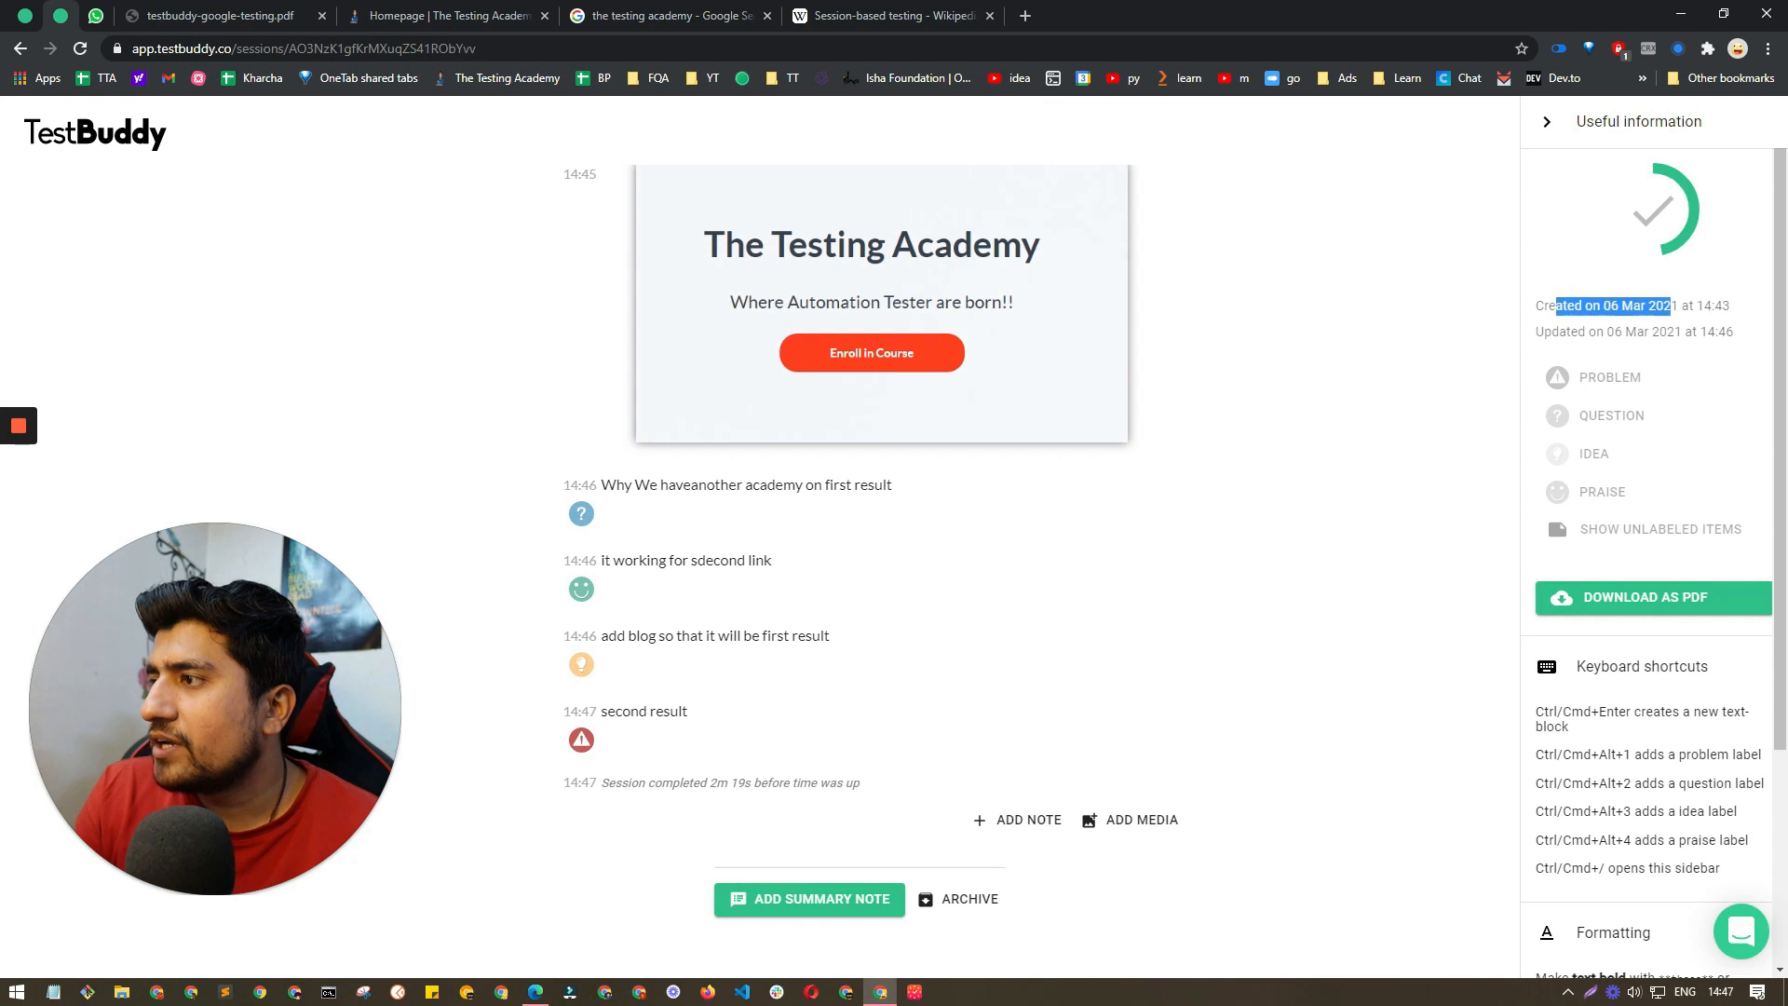
{"action": "left_click", "coordinate": [1624, 598]}
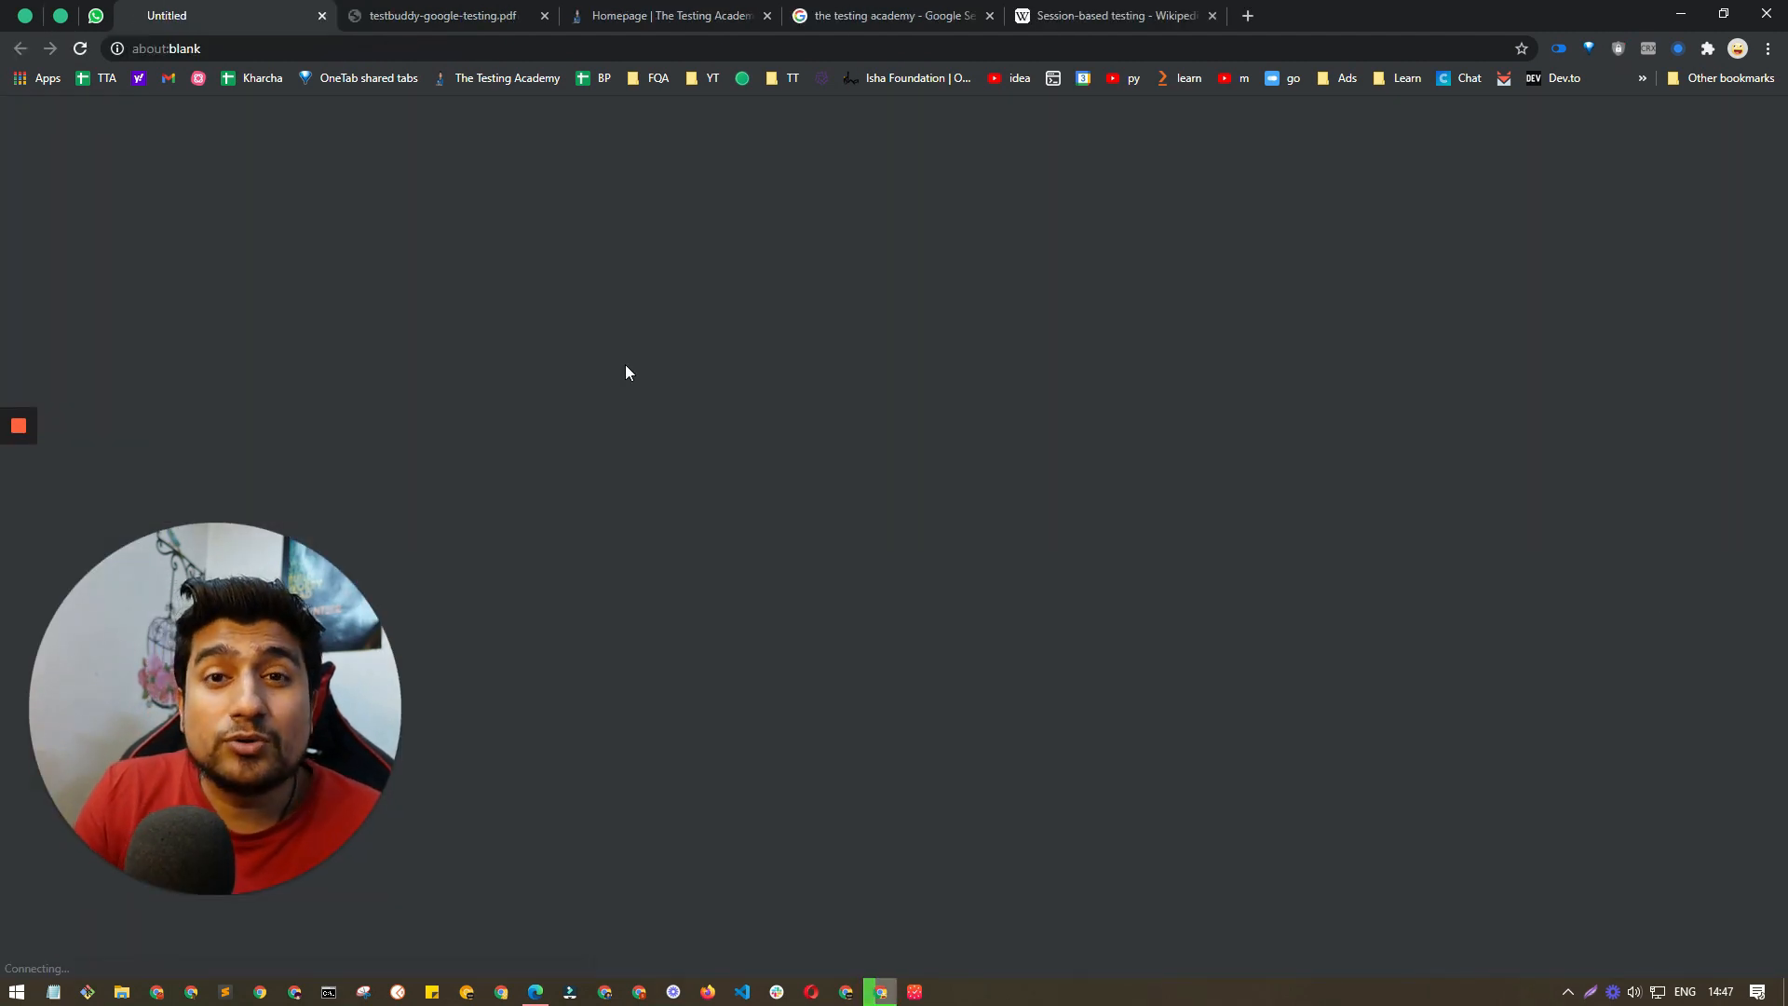
Step: Save and open the report PDF, checking its title and exploration time
{"action": "left_click", "coordinate": [919, 551]}
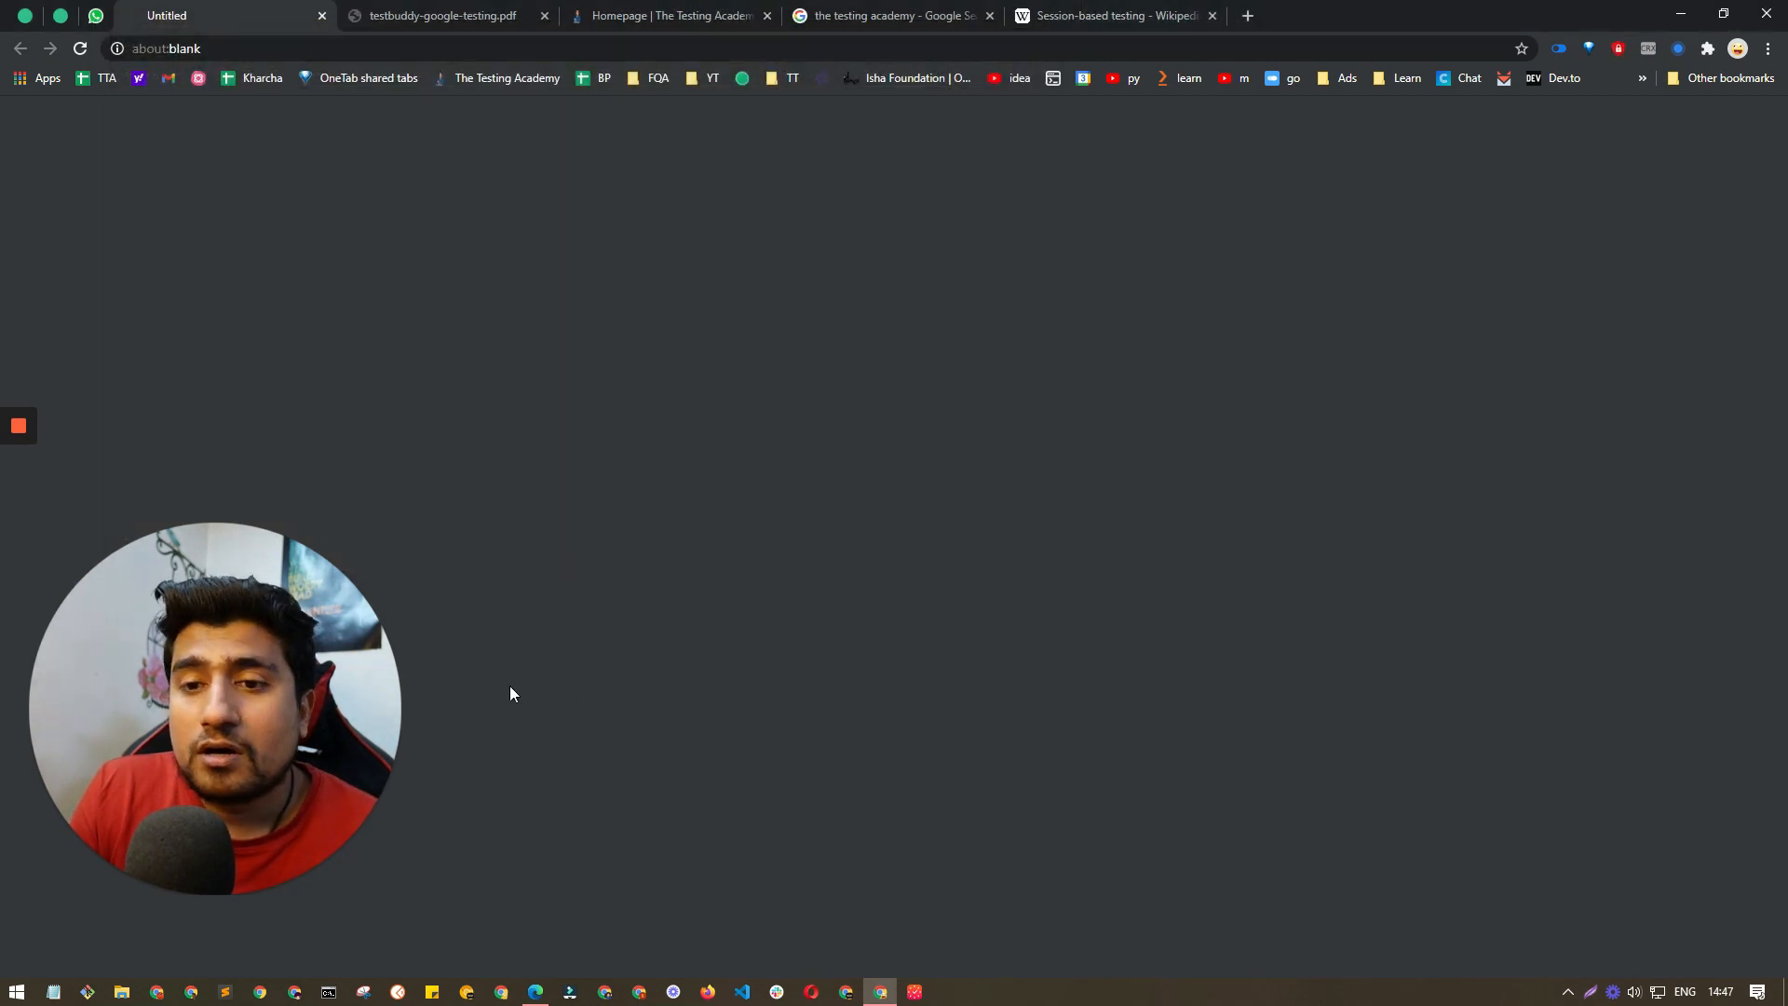
{"action": "left_click", "coordinate": [63, 949]}
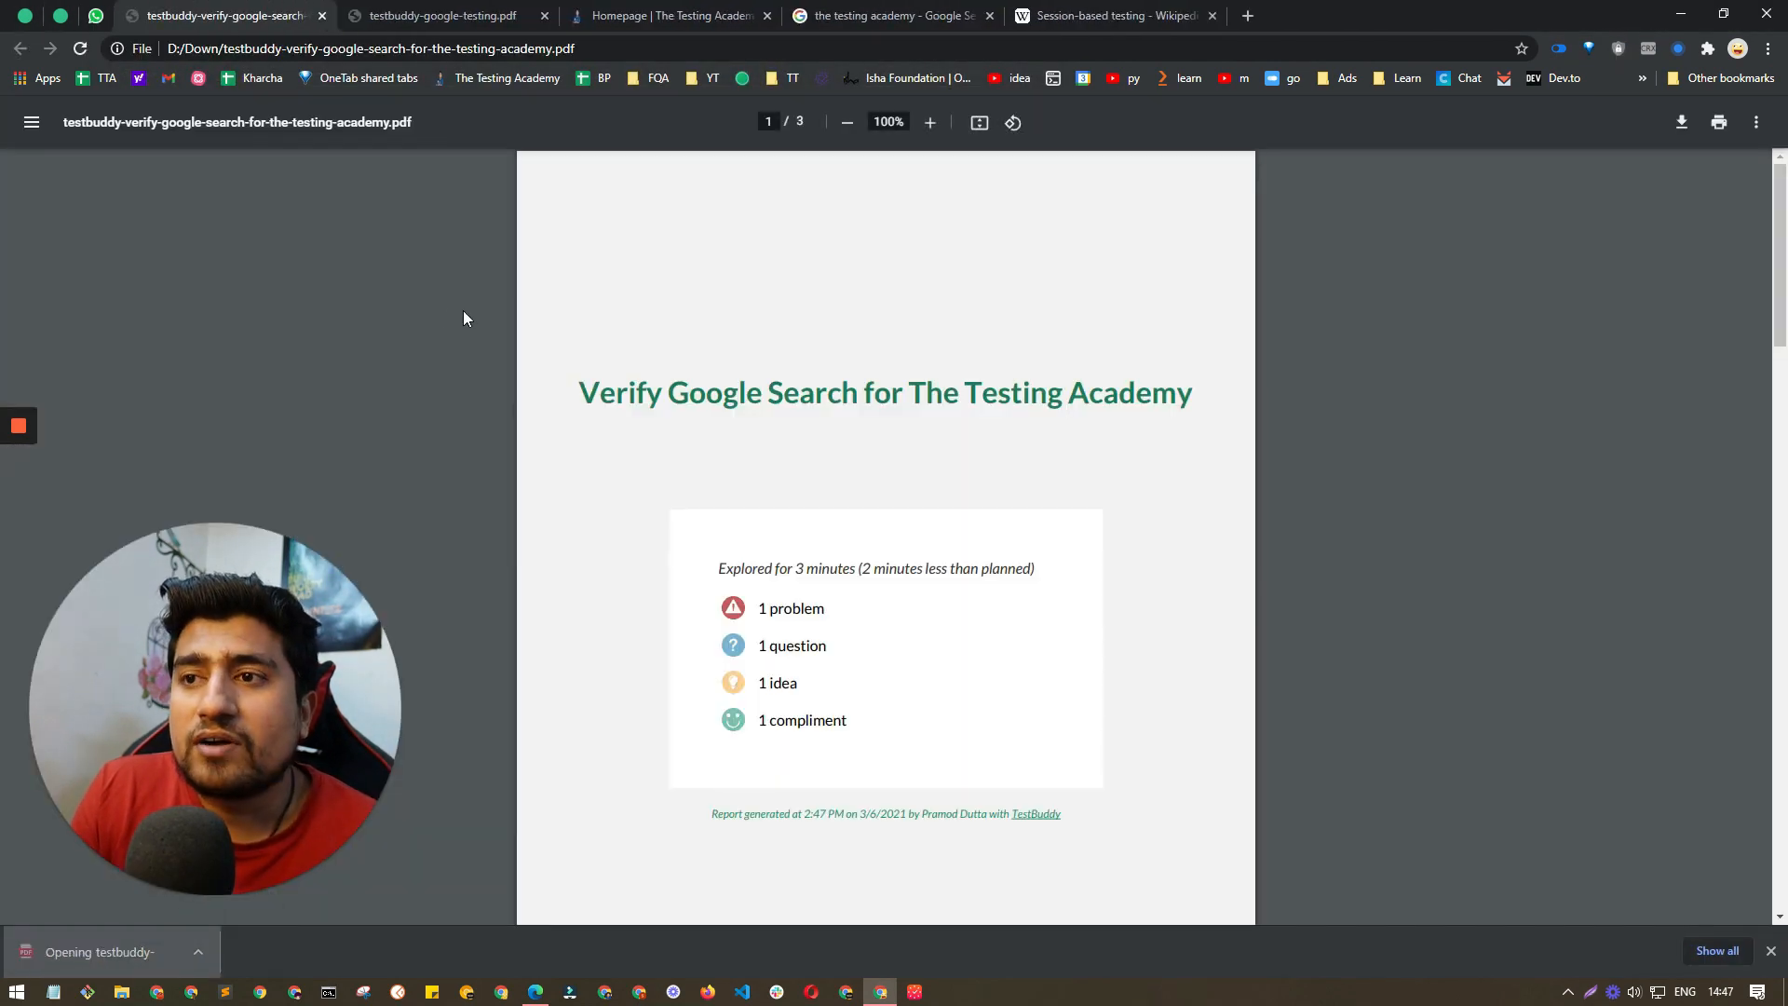
{"action": "left_click_drag", "start_coordinate": [576, 392], "coordinate": [1190, 393]}
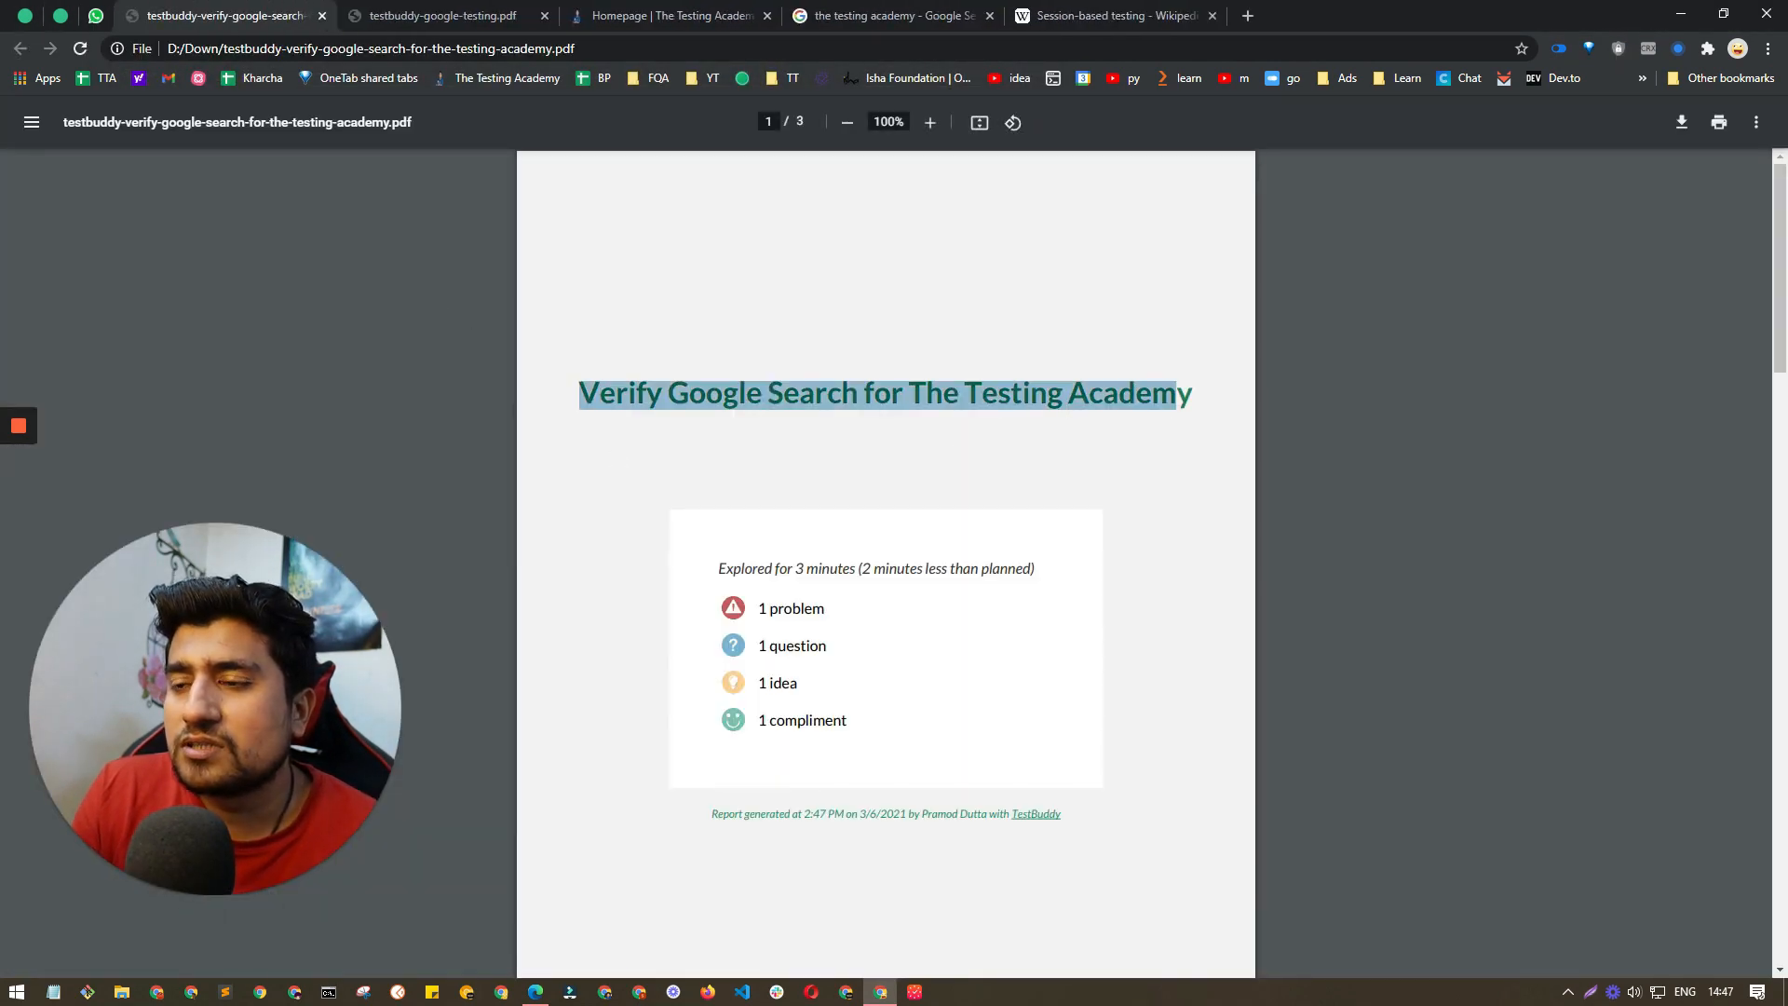
{"action": "scroll", "coordinate": [894, 559], "scroll_direction": "down", "scroll_amount": 2}
{"action": "left_click_drag", "start_coordinate": [719, 414], "coordinate": [830, 413]}
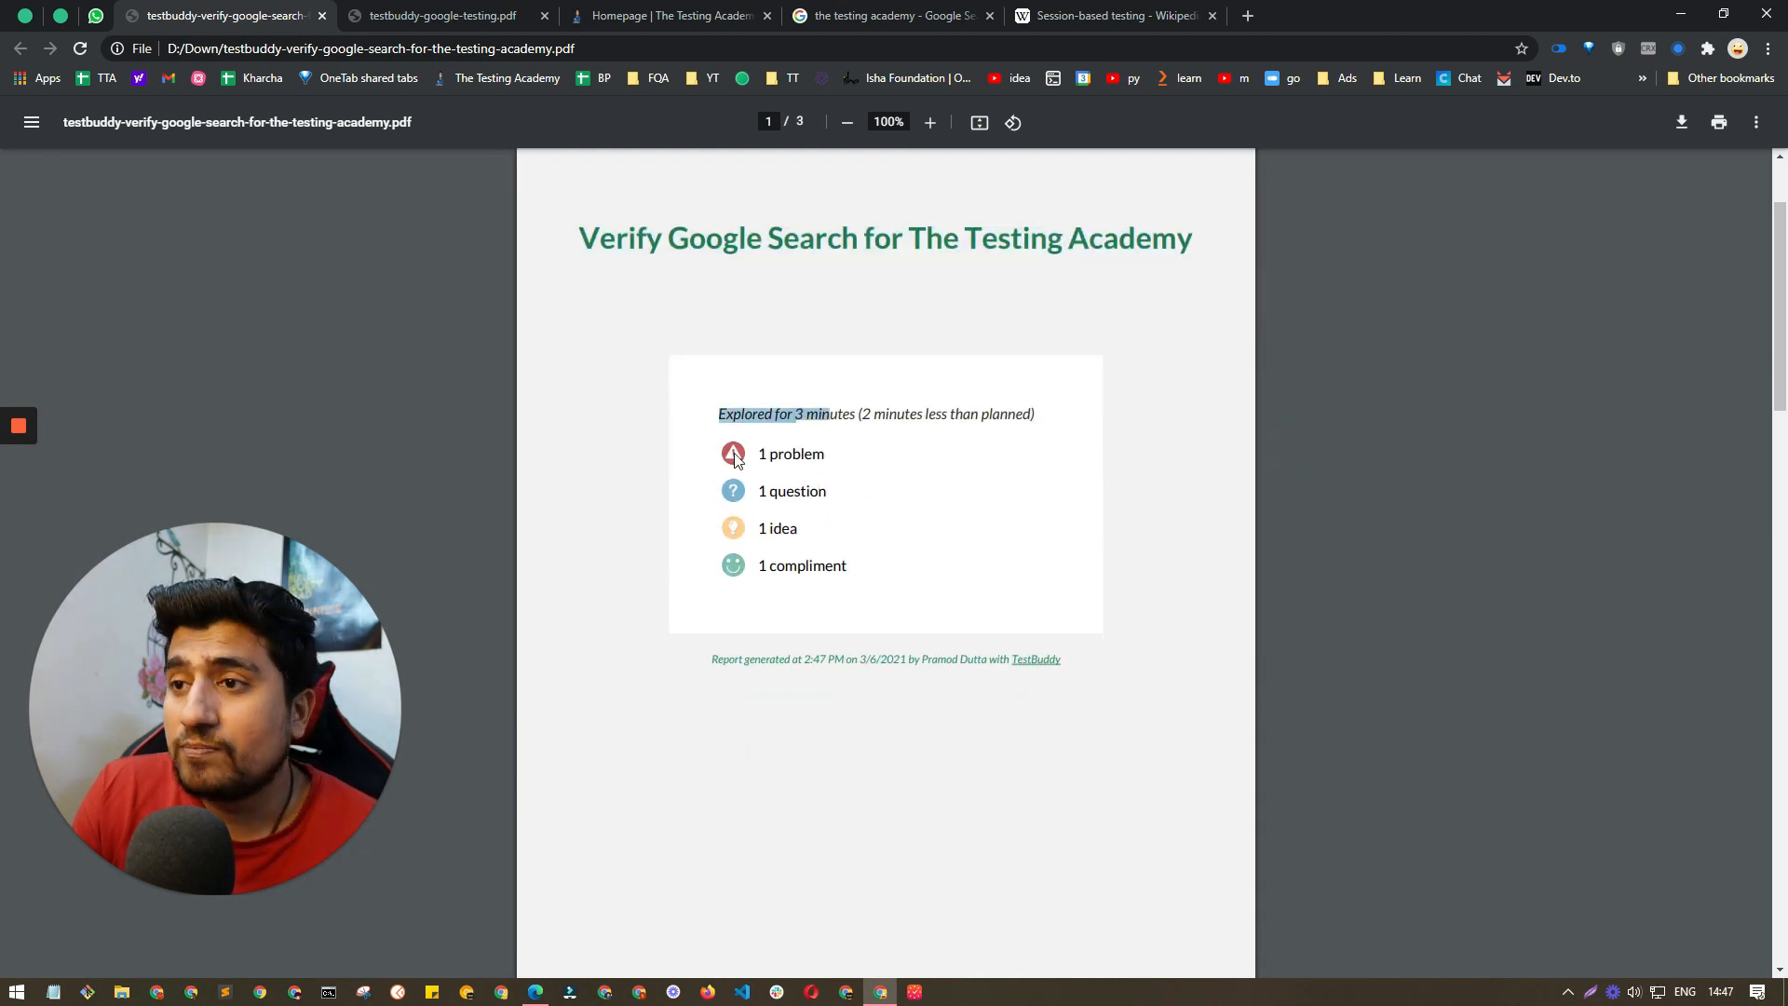
Step: Review the summary counts for problems, questions, ideas and compliments
{"action": "double_click", "coordinate": [794, 453]}
{"action": "double_click", "coordinate": [796, 491]}
{"action": "double_click", "coordinate": [777, 528]}
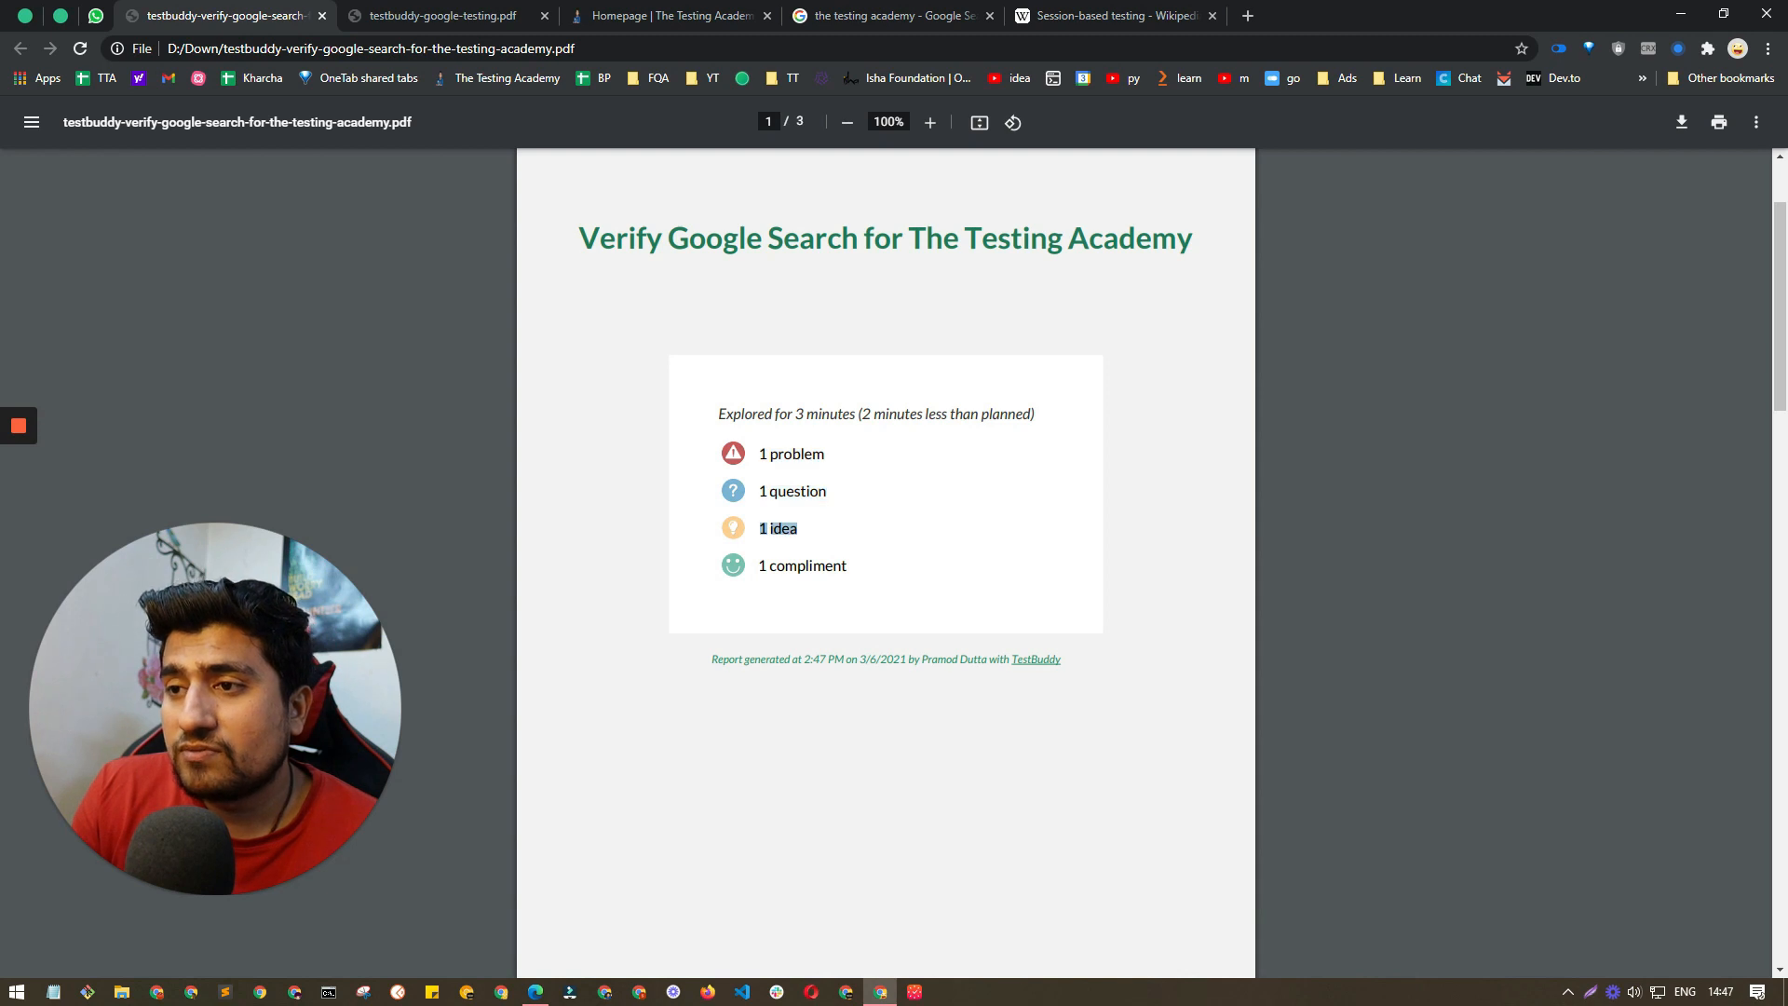
{"action": "double_click", "coordinate": [804, 567]}
{"action": "left_click", "coordinate": [894, 616]}
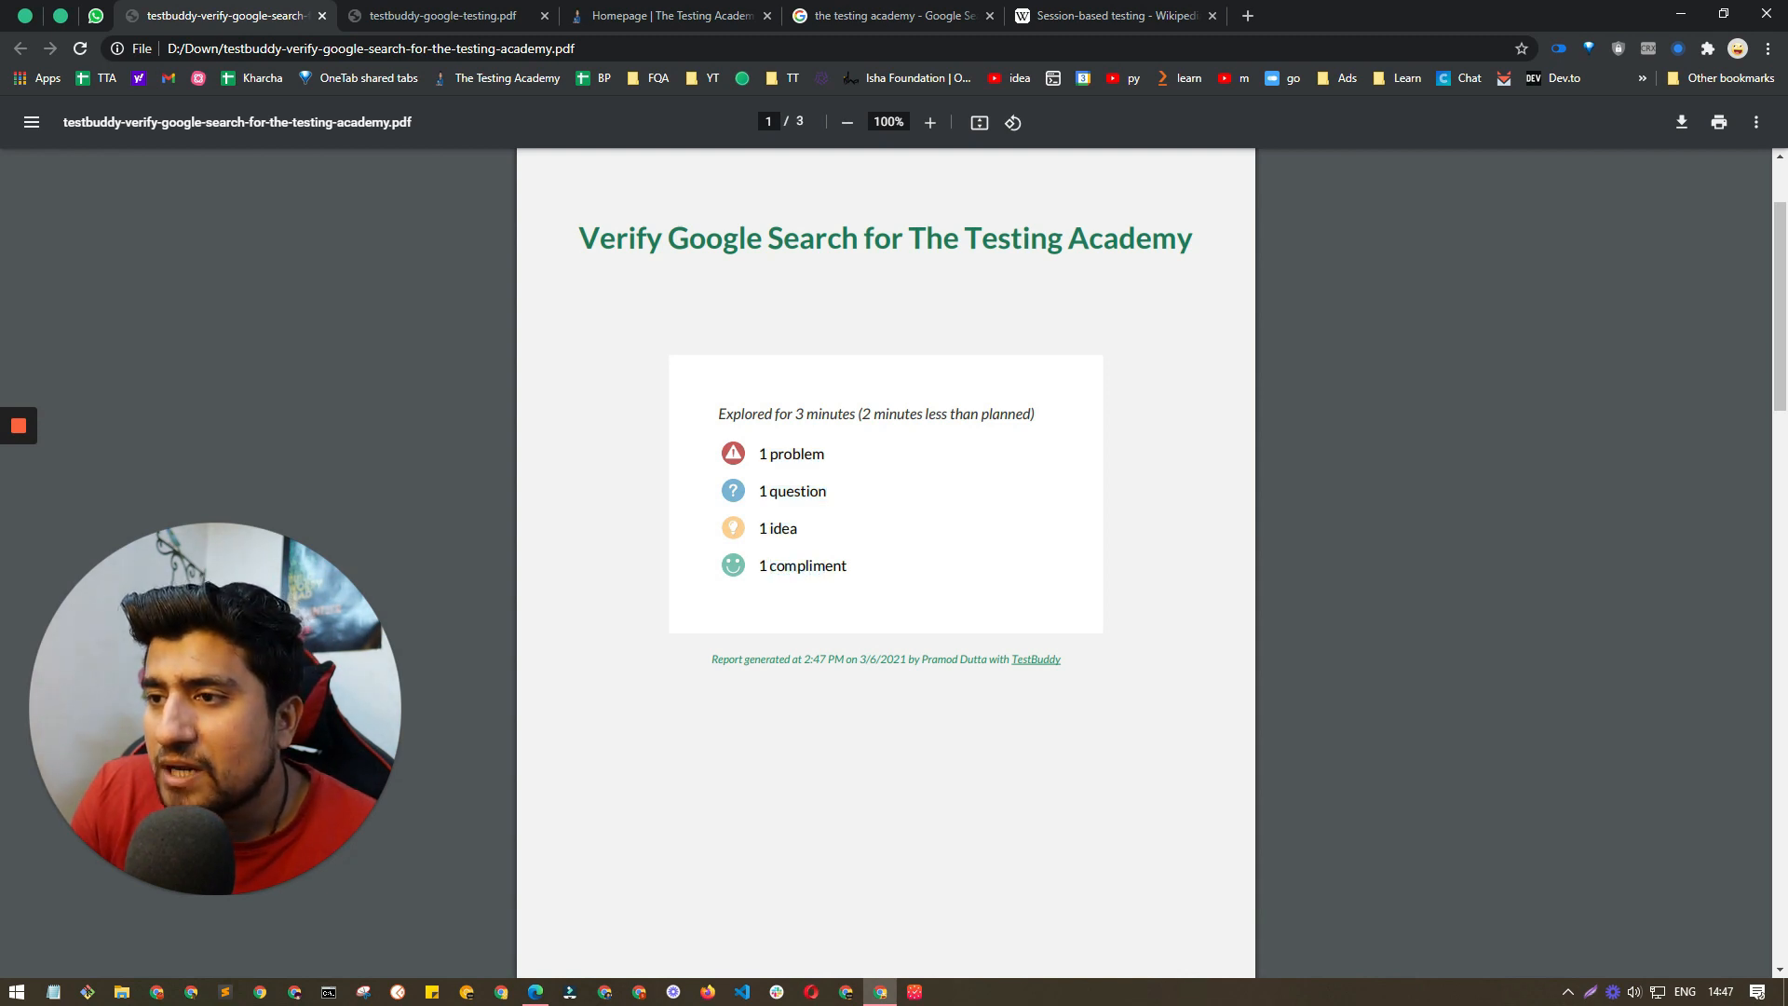
{"action": "double_click", "coordinate": [790, 566]}
{"action": "scroll", "coordinate": [738, 586], "scroll_direction": "down", "scroll_amount": 8}
{"action": "scroll", "coordinate": [739, 528], "scroll_direction": "up", "scroll_amount": 3}
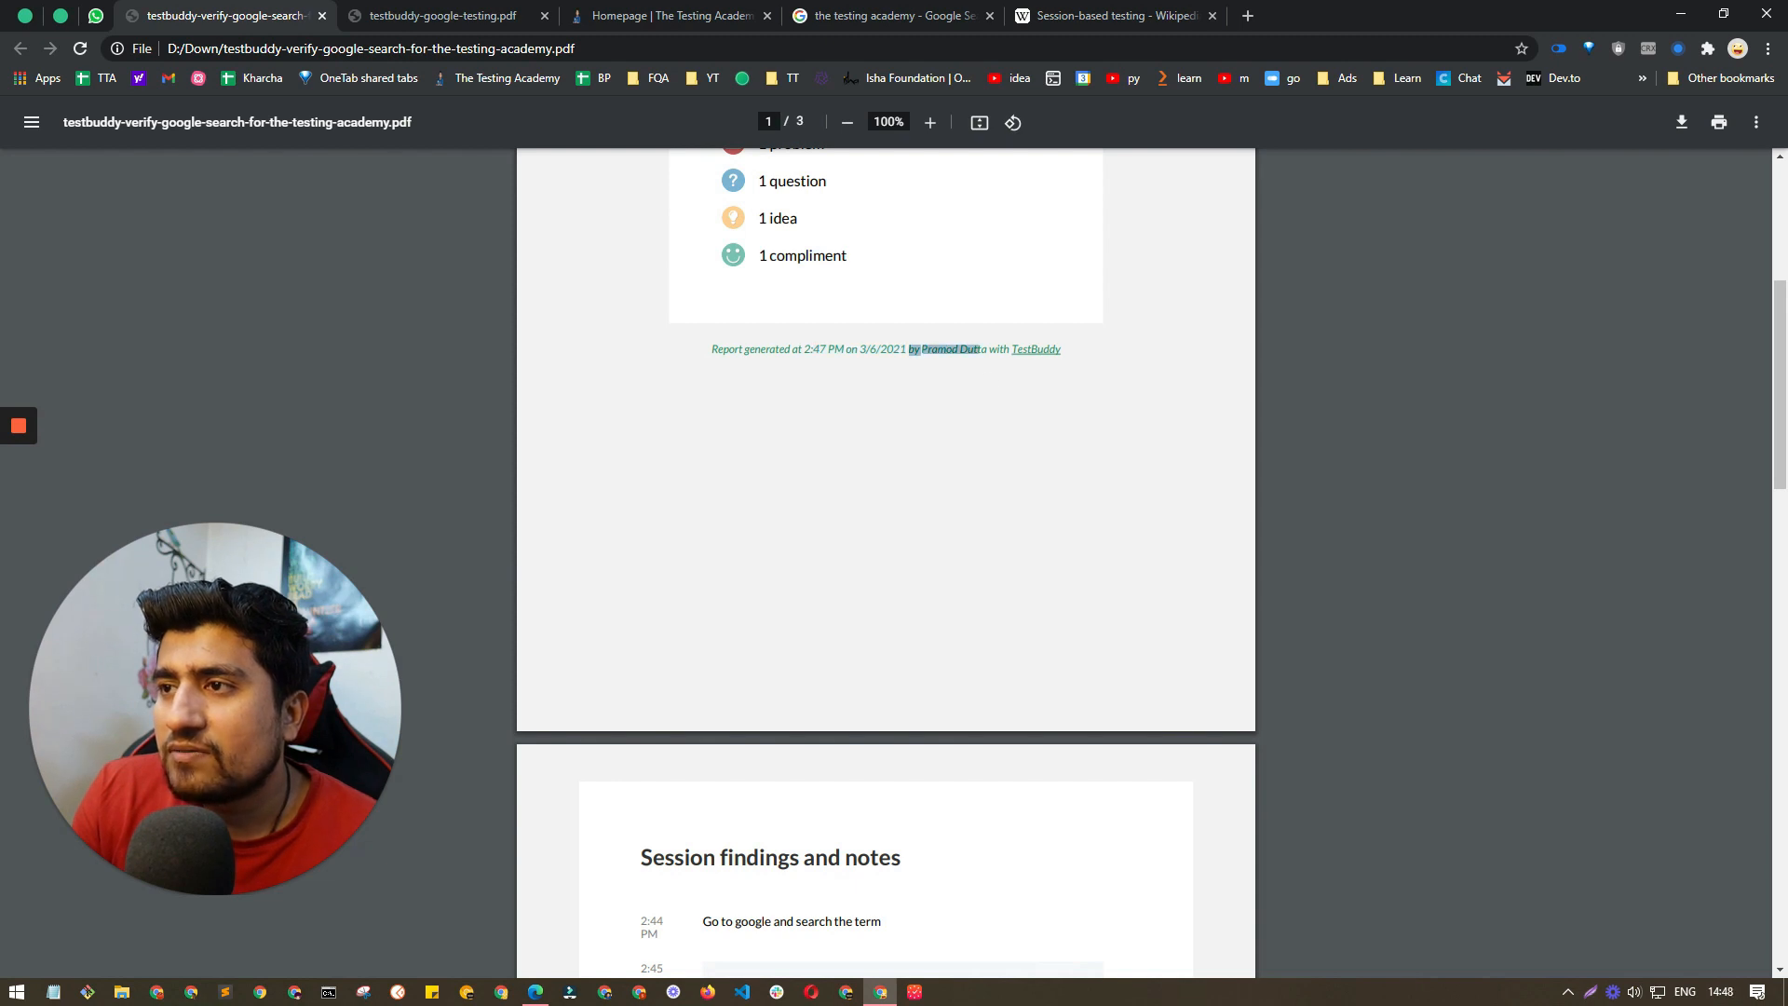
{"action": "scroll", "coordinate": [853, 503], "scroll_direction": "down", "scroll_amount": 3}
{"action": "scroll", "coordinate": [829, 489], "scroll_direction": "down", "scroll_amount": 3}
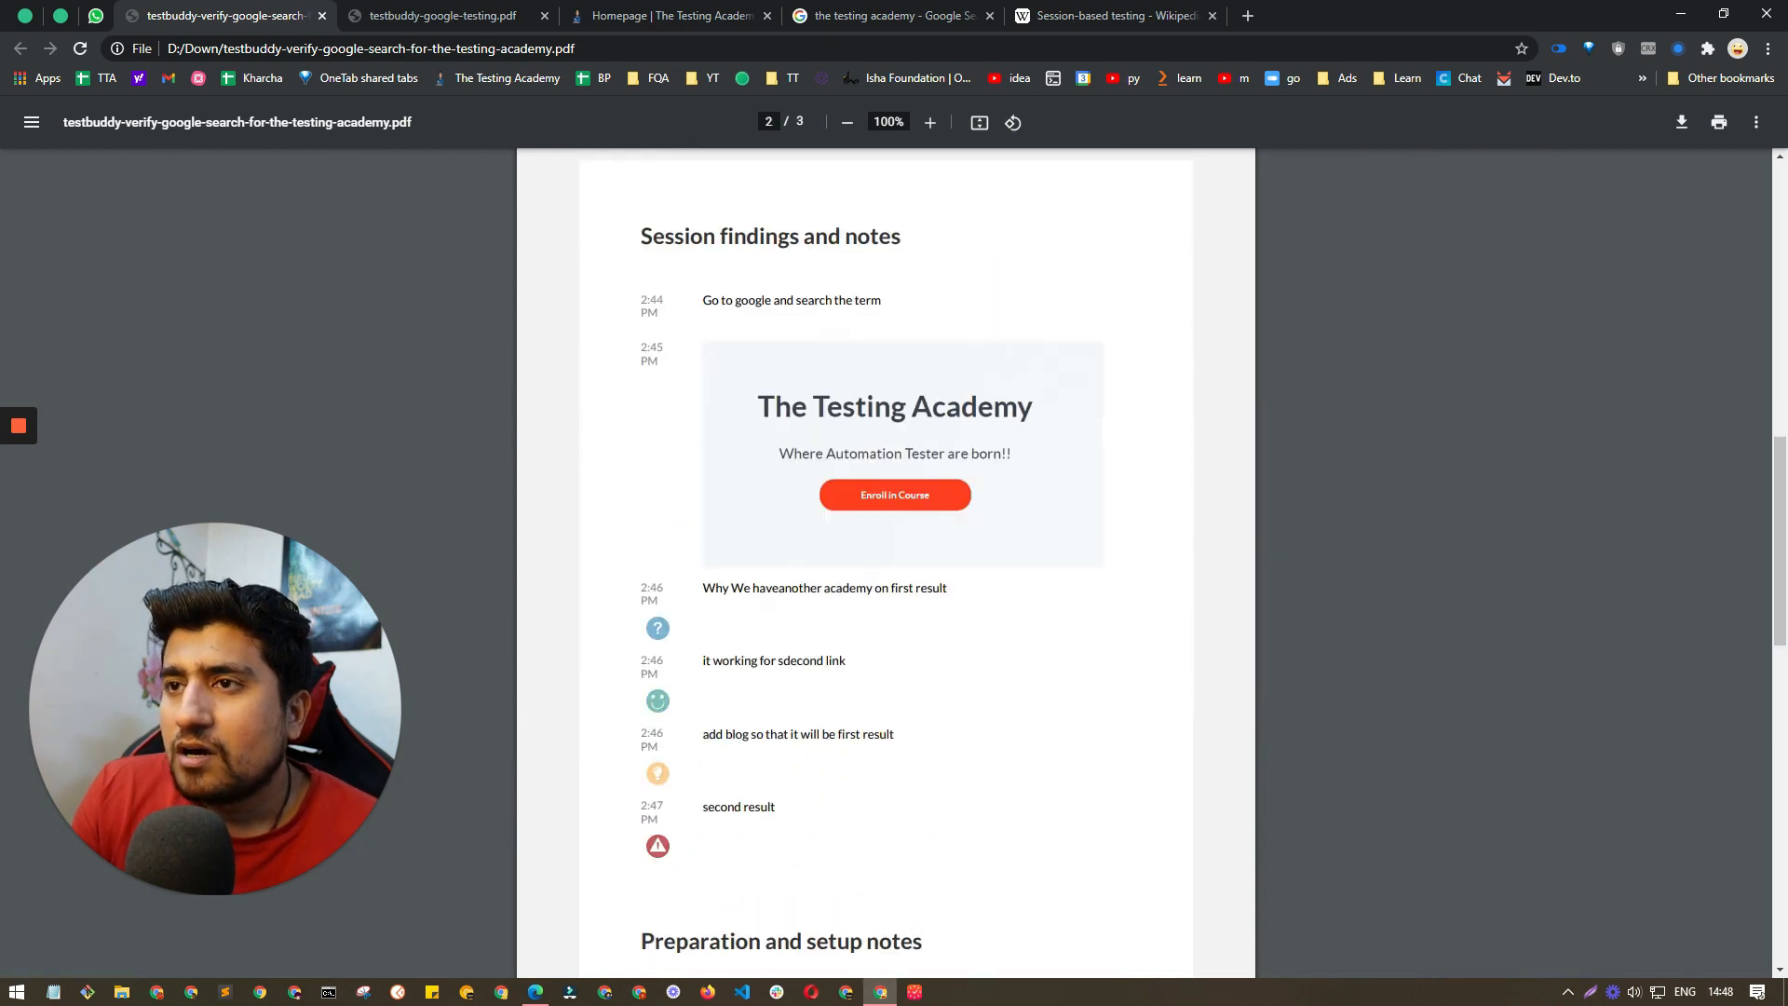
Step: Review the Session findings heading and the planning note text
{"action": "left_click_drag", "start_coordinate": [677, 237], "coordinate": [872, 240]}
{"action": "left_click", "coordinate": [774, 302]}
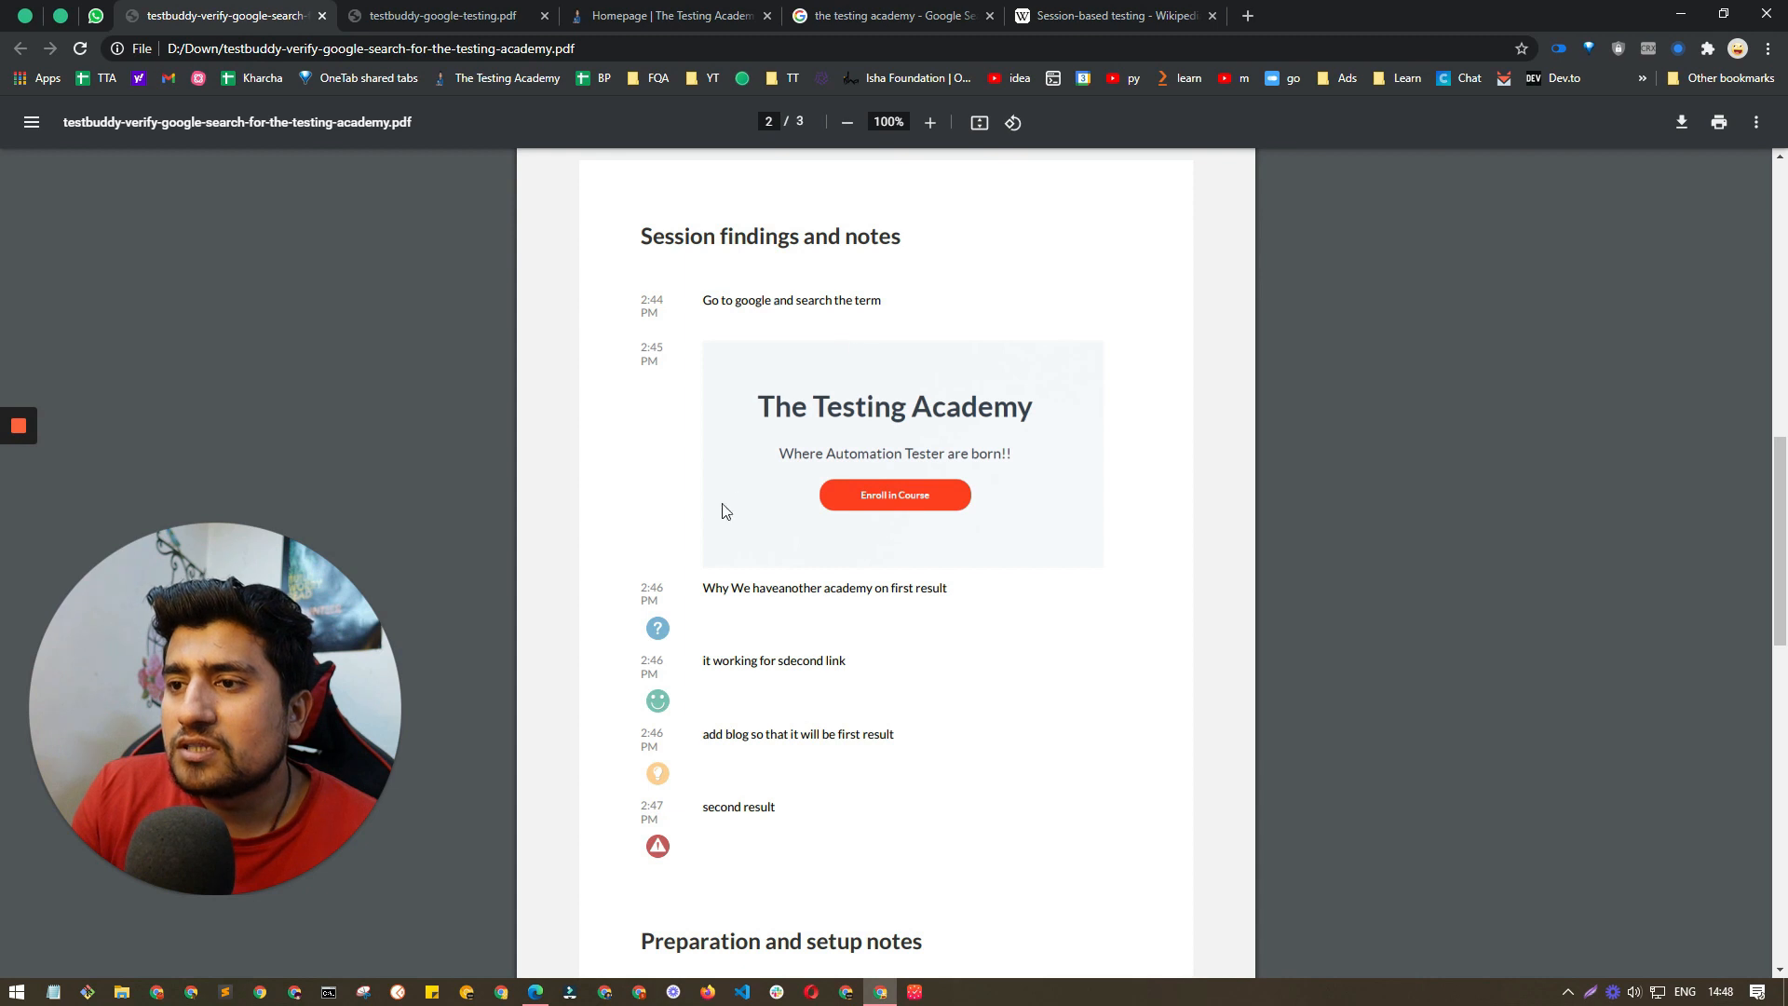
{"action": "scroll", "coordinate": [866, 559], "scroll_direction": "down", "scroll_amount": 2}
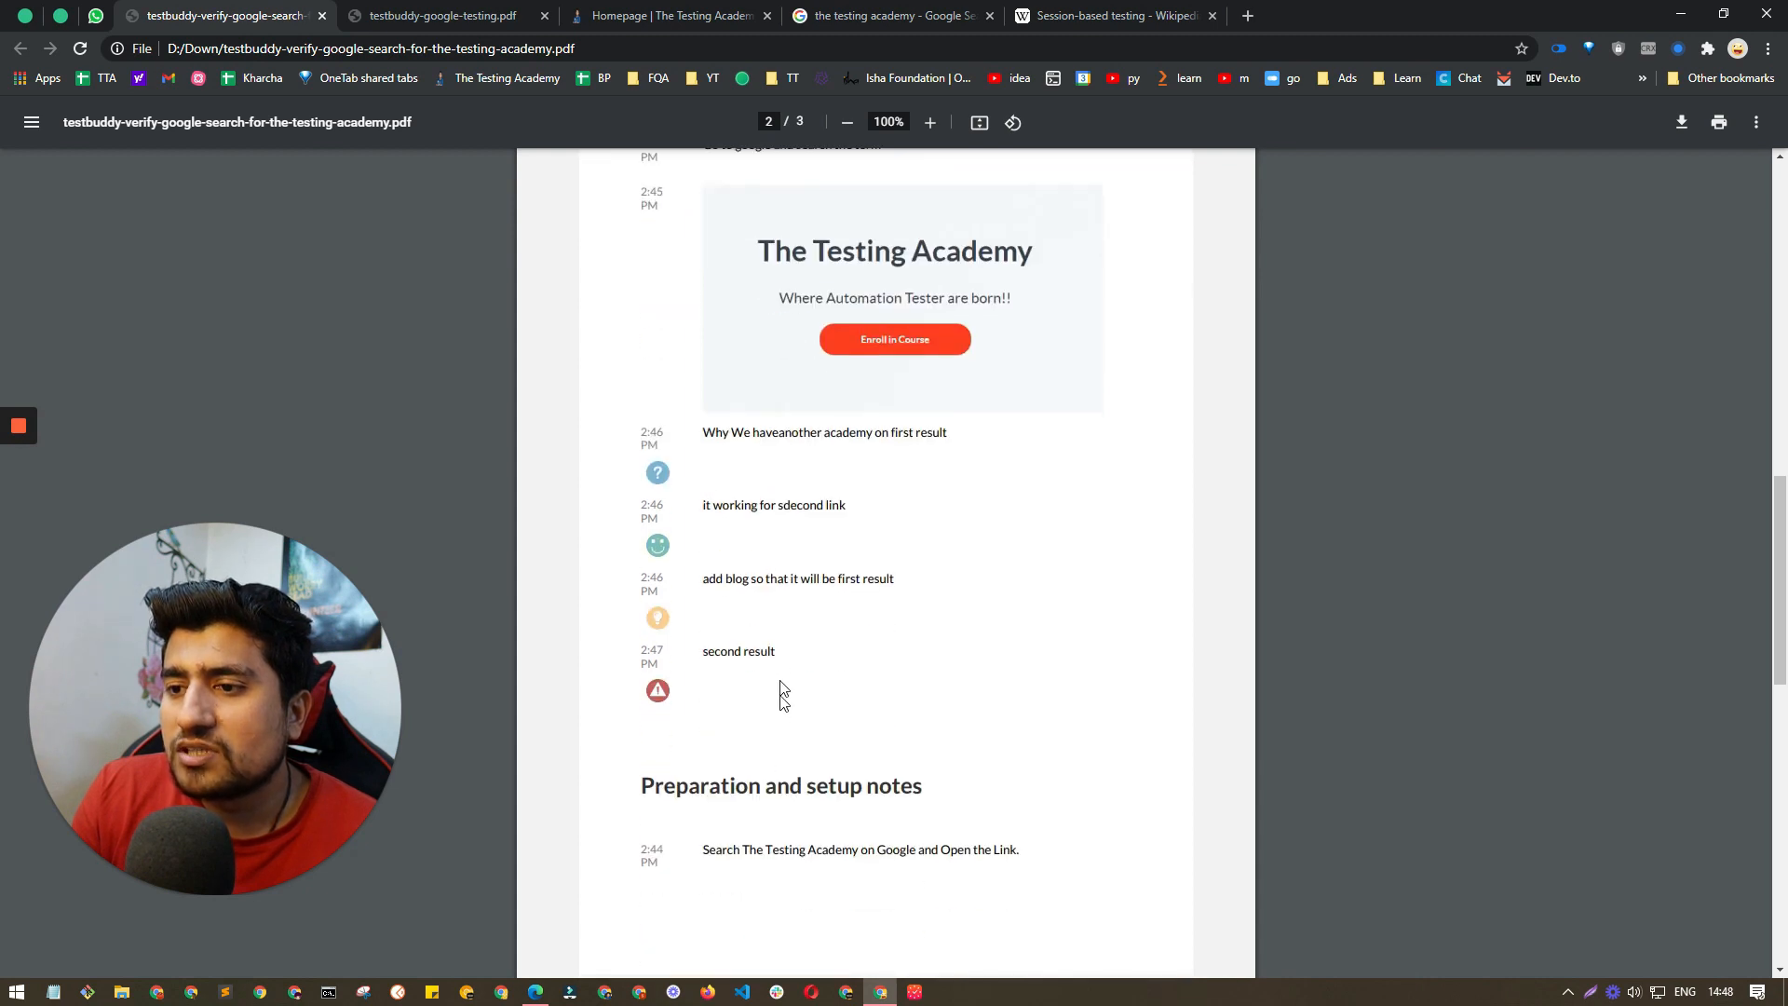
{"action": "scroll", "coordinate": [778, 685], "scroll_direction": "down", "scroll_amount": 3}
{"action": "scroll", "coordinate": [755, 559], "scroll_direction": "down", "scroll_amount": 3}
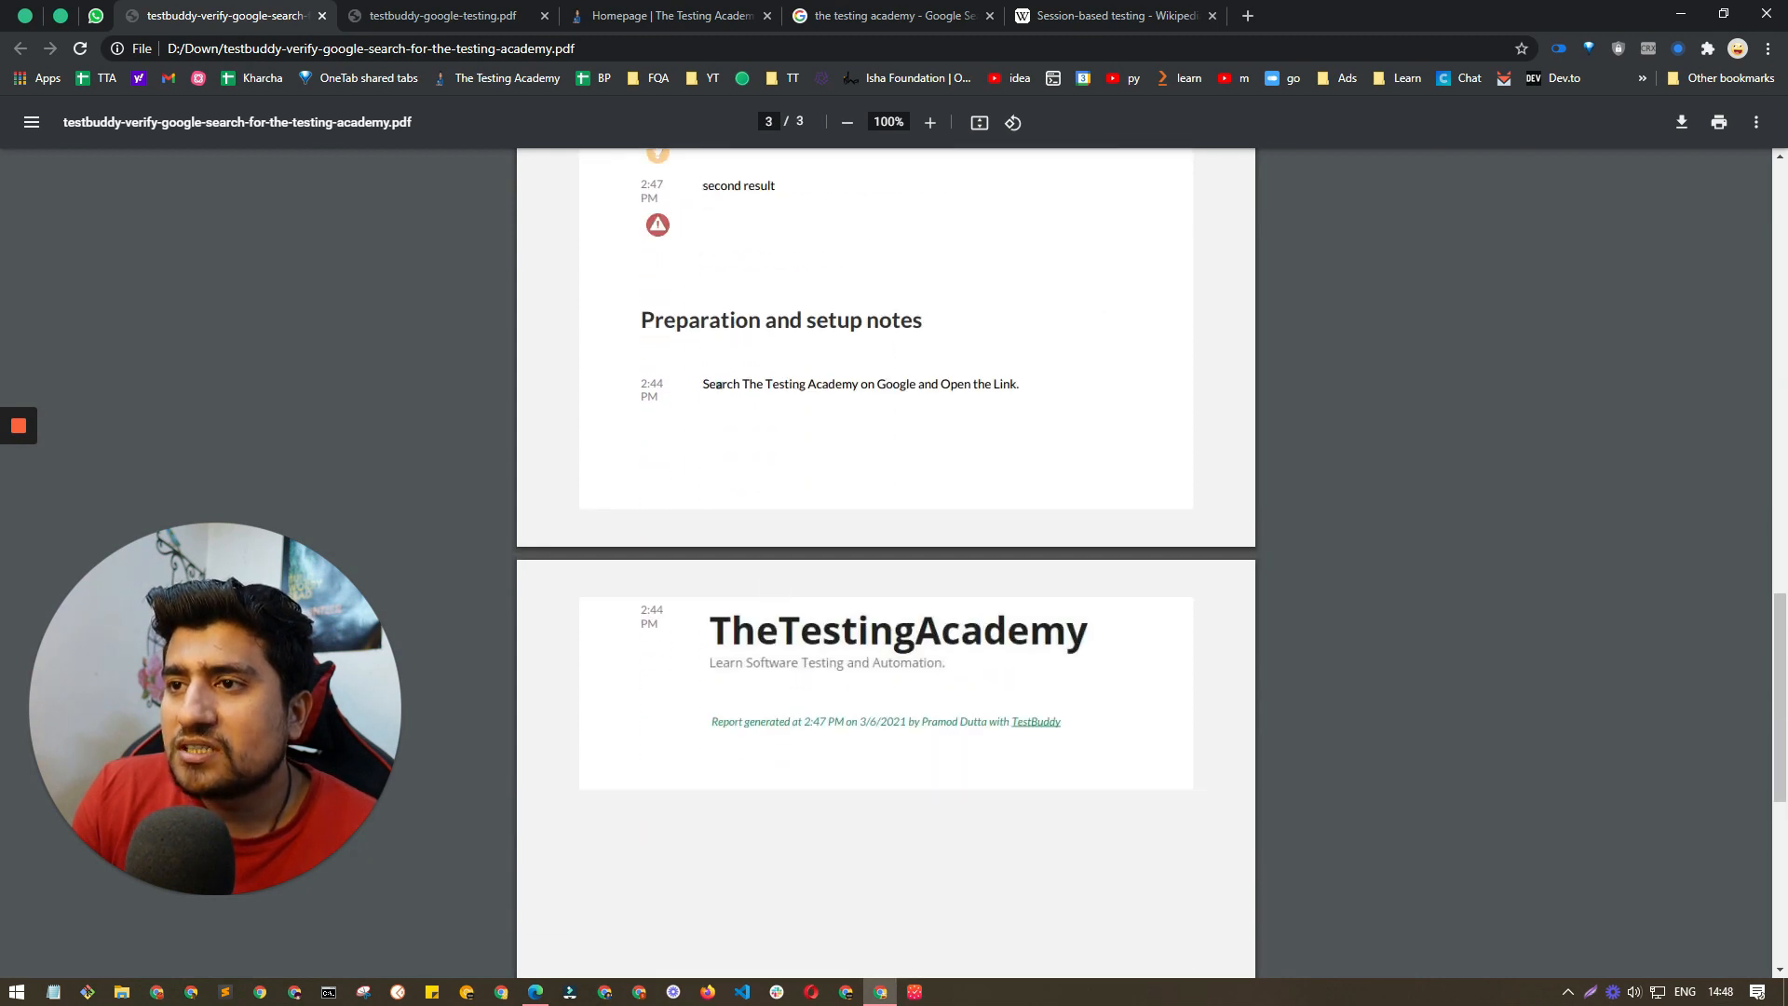
{"action": "left_click_drag", "start_coordinate": [703, 385], "coordinate": [1020, 385]}
{"action": "left_click", "coordinate": [627, 718]}
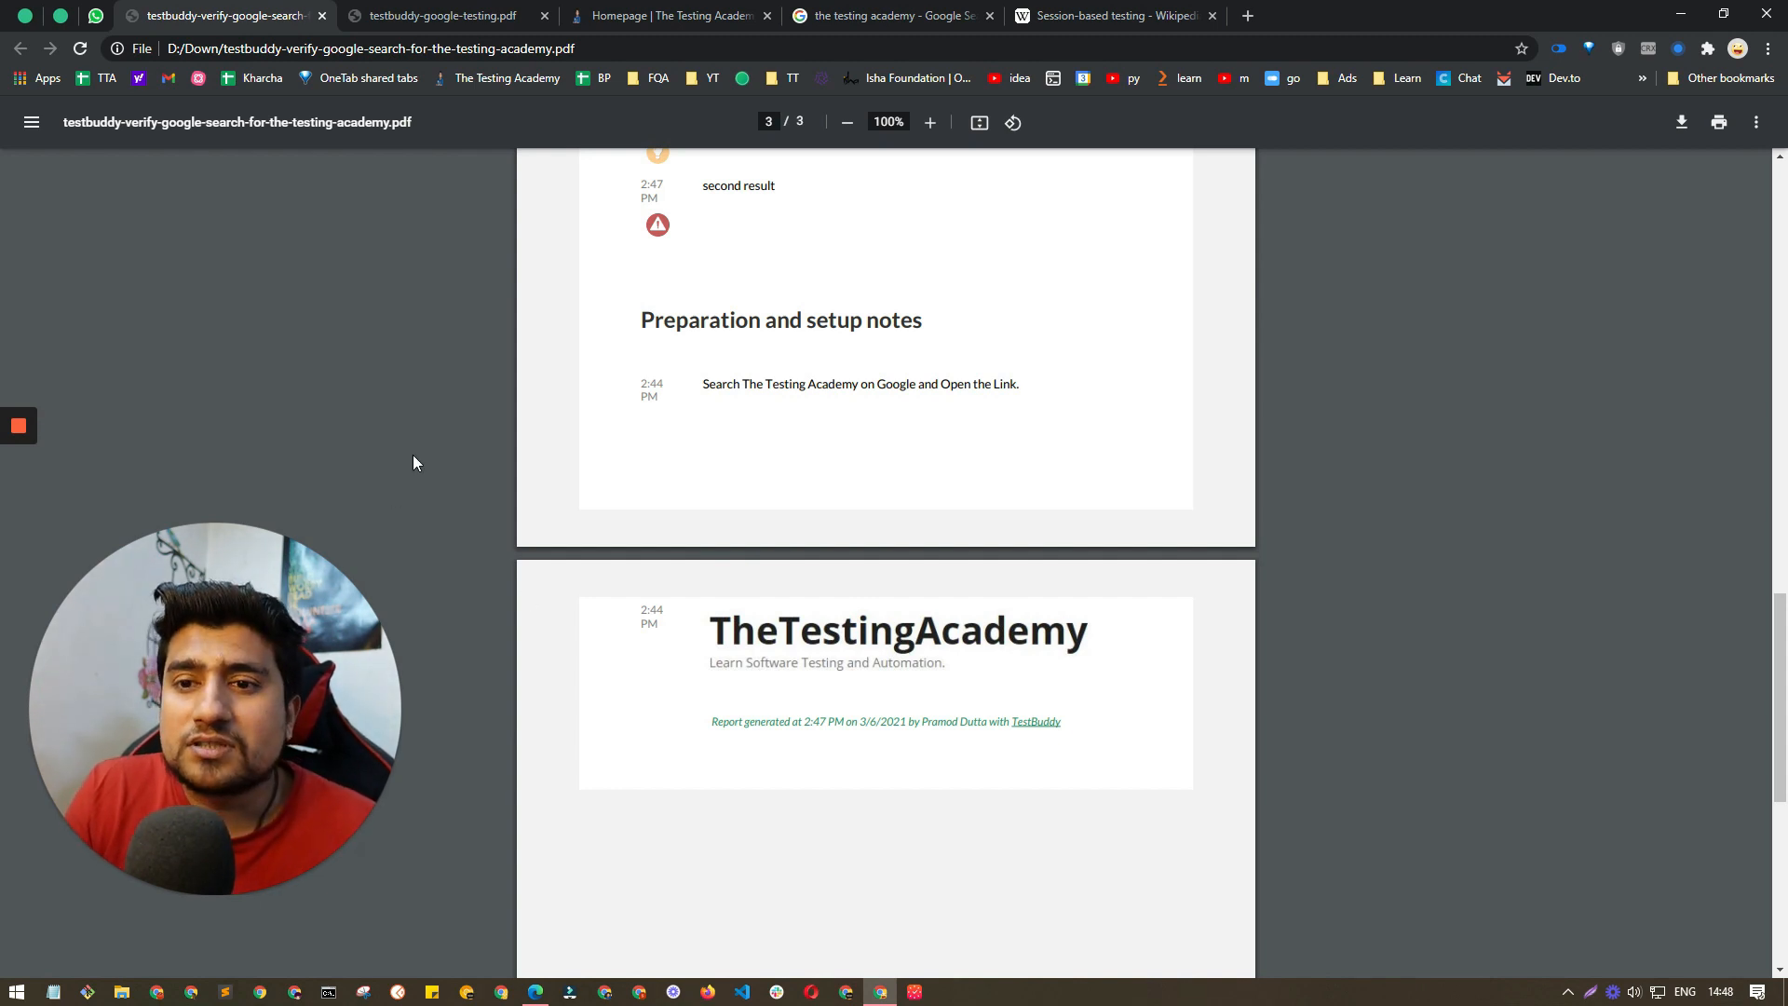
Step: Switch back to the TestBuddy tab showing the completed session summary
{"action": "left_click", "coordinate": [59, 15]}
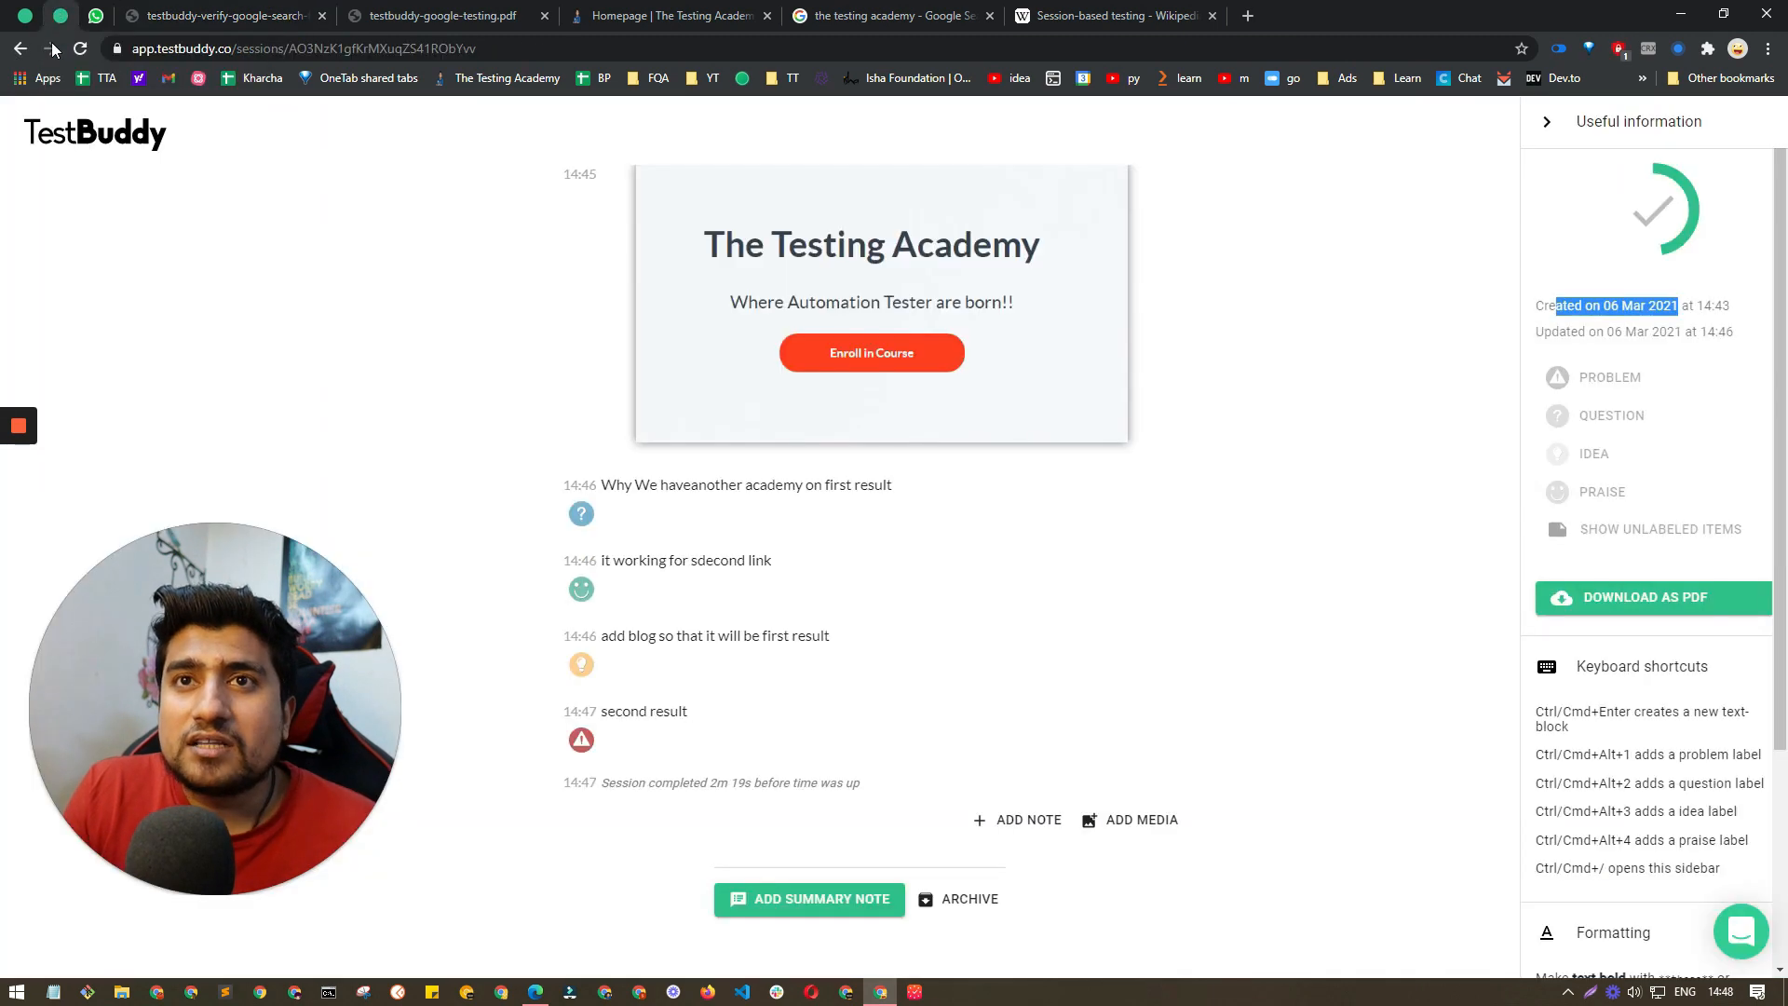
{"action": "scroll", "coordinate": [380, 430], "scroll_direction": "up", "scroll_amount": 3}
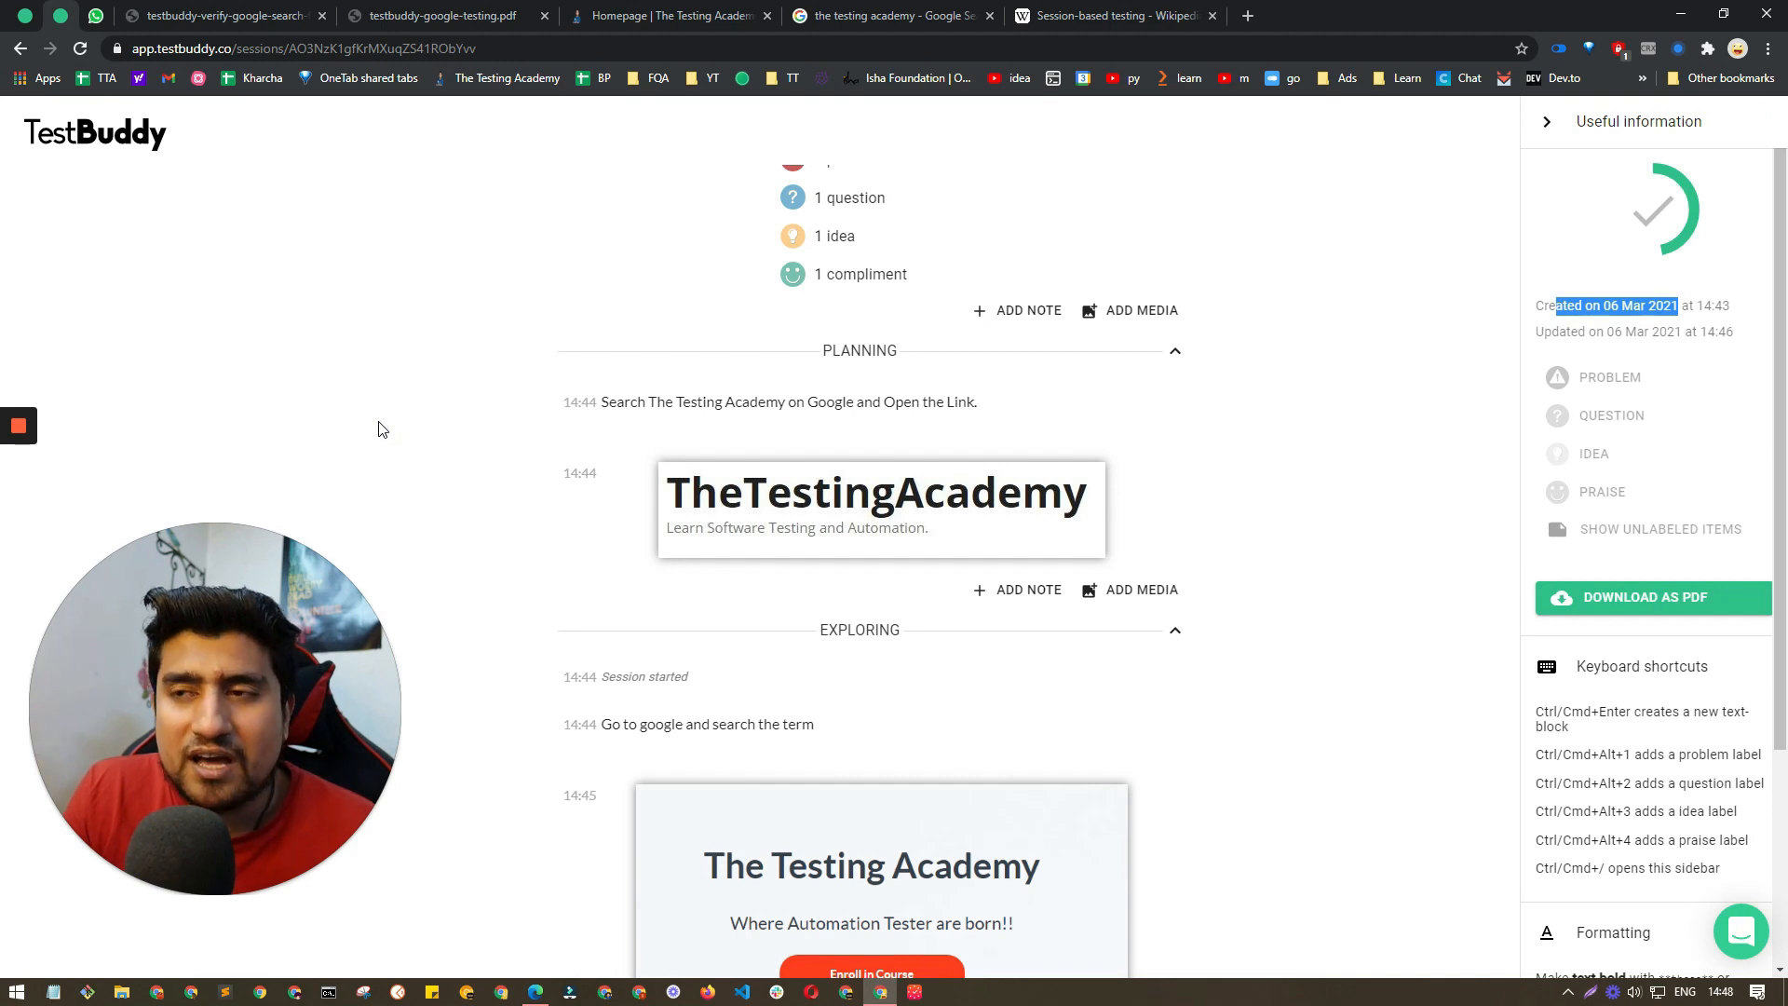
{"action": "scroll", "coordinate": [433, 493], "scroll_direction": "down", "scroll_amount": 5}
{"action": "scroll", "coordinate": [447, 503], "scroll_direction": "down", "scroll_amount": 2}
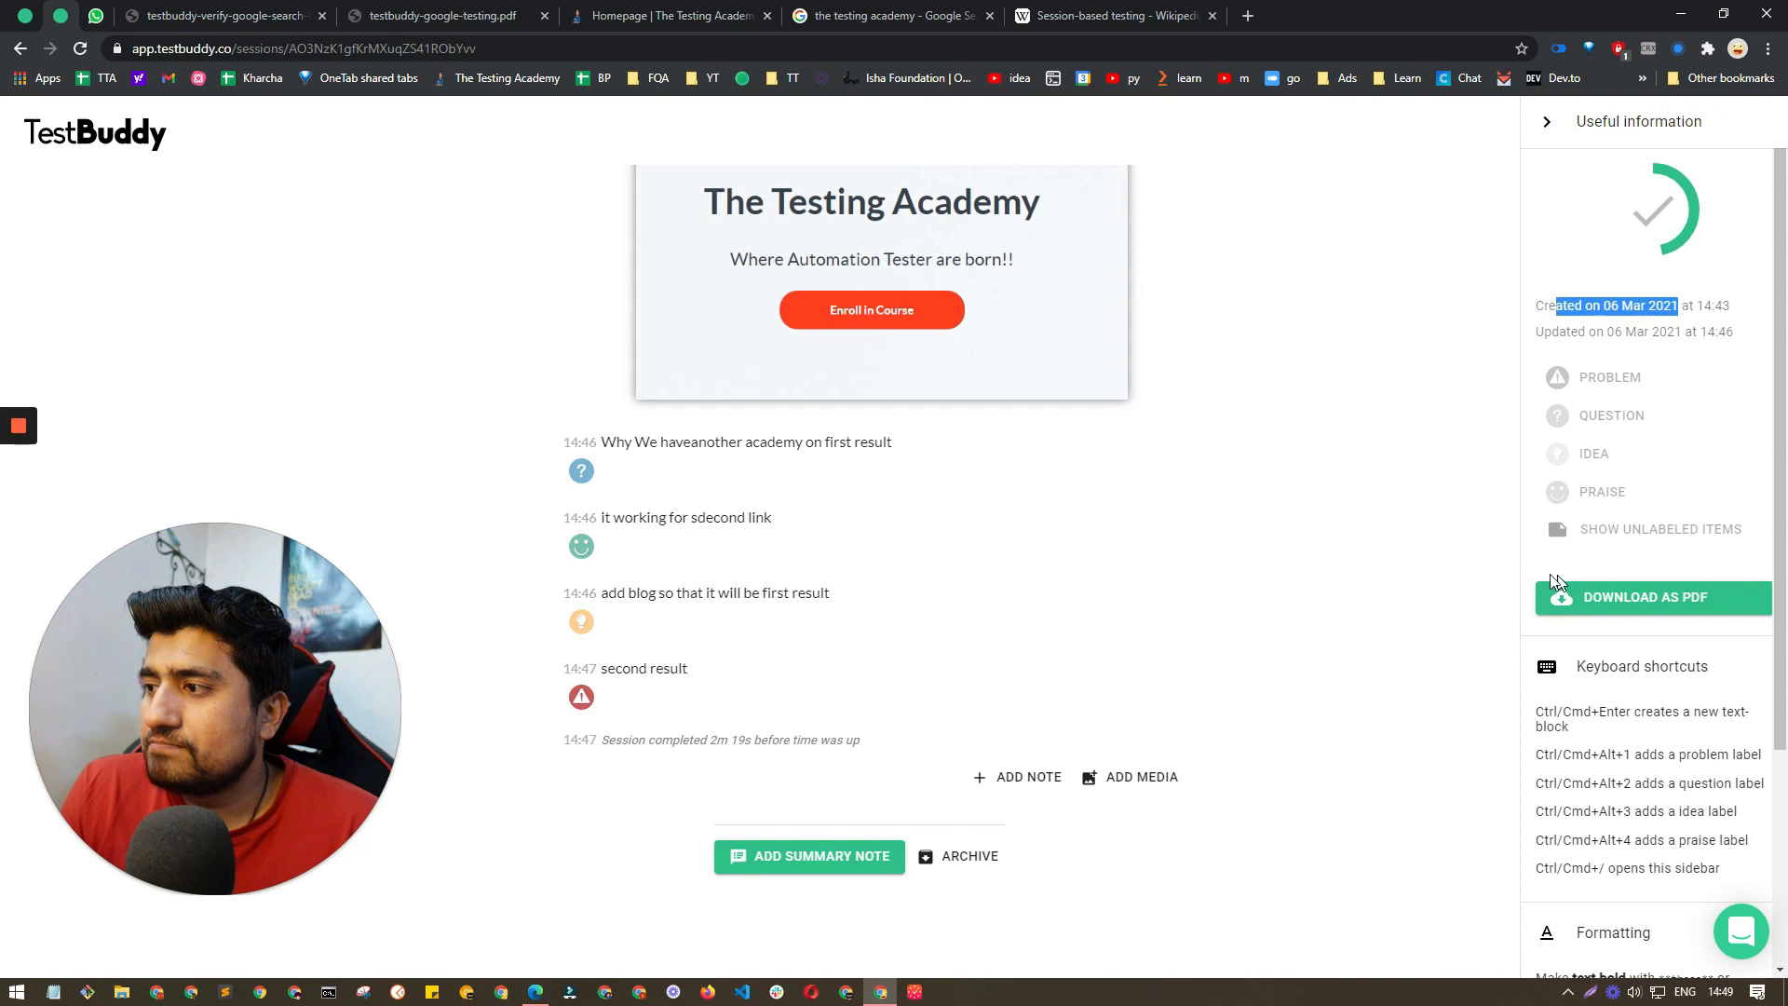
{"action": "mouse_move", "coordinate": [867, 592]}
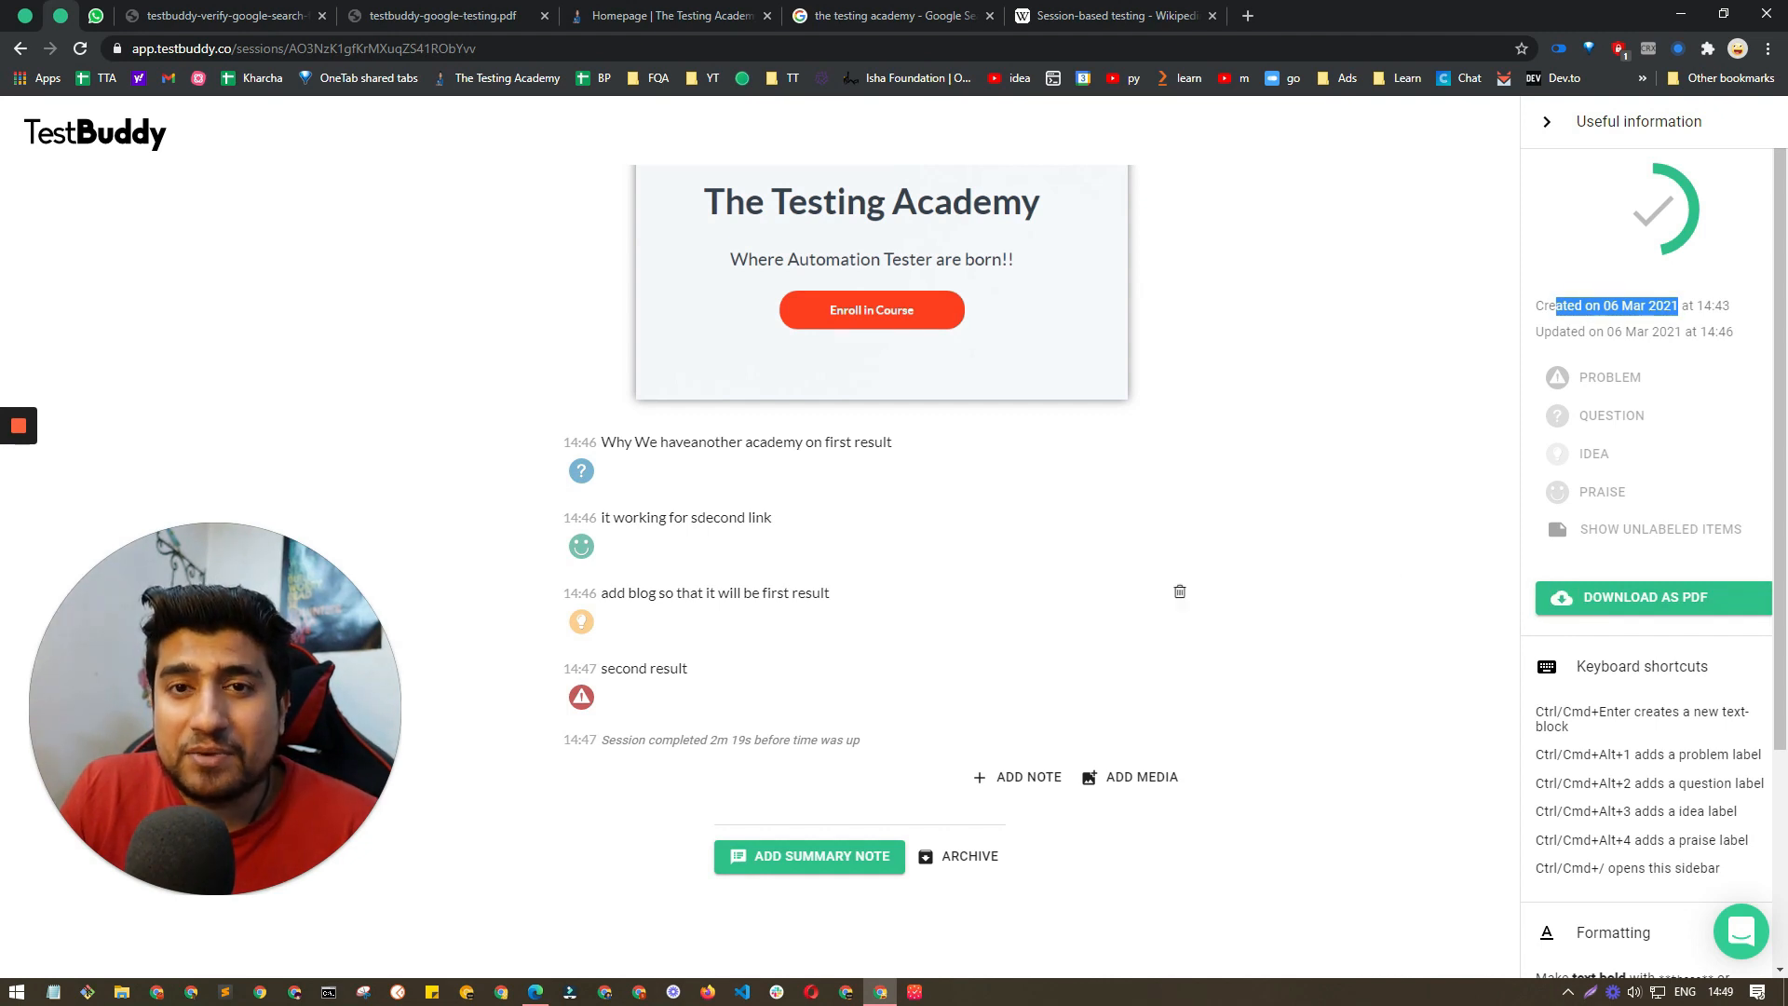
{"action": "scroll", "coordinate": [1180, 593], "scroll_direction": "up", "scroll_amount": 3}
{"action": "scroll", "coordinate": [1180, 592], "scroll_direction": "up", "scroll_amount": 3}
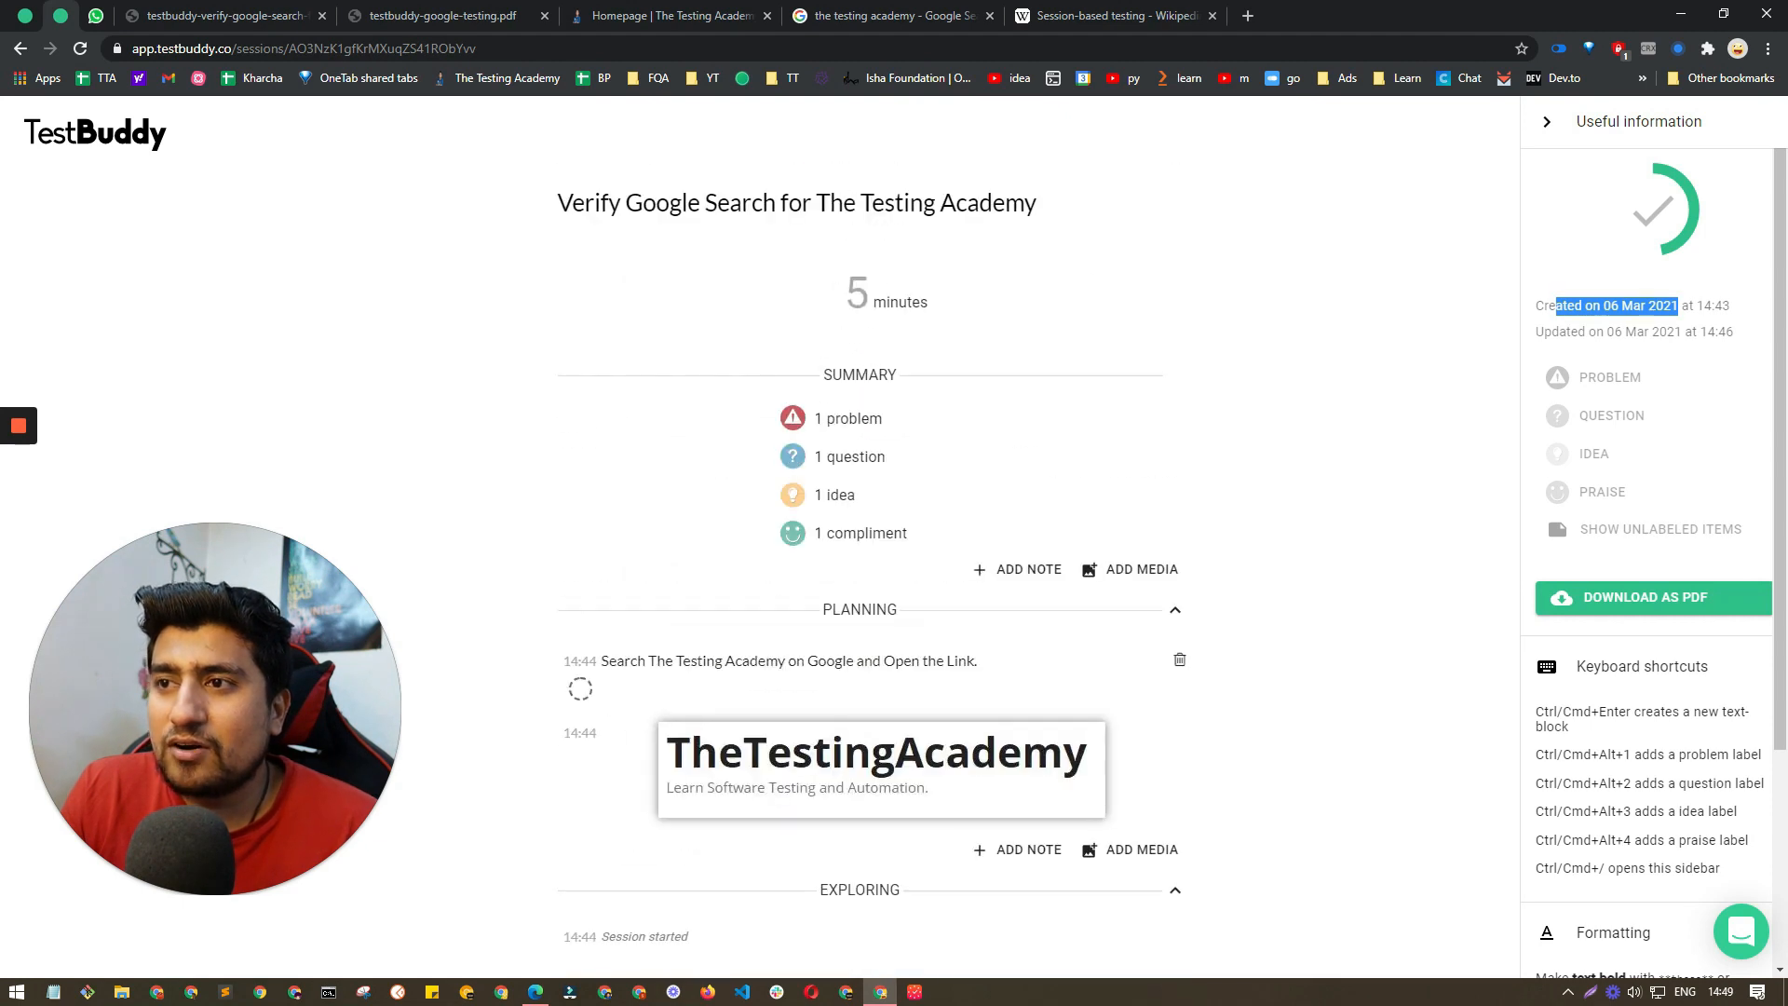
{"action": "scroll", "coordinate": [1180, 592], "scroll_direction": "up", "scroll_amount": 3}
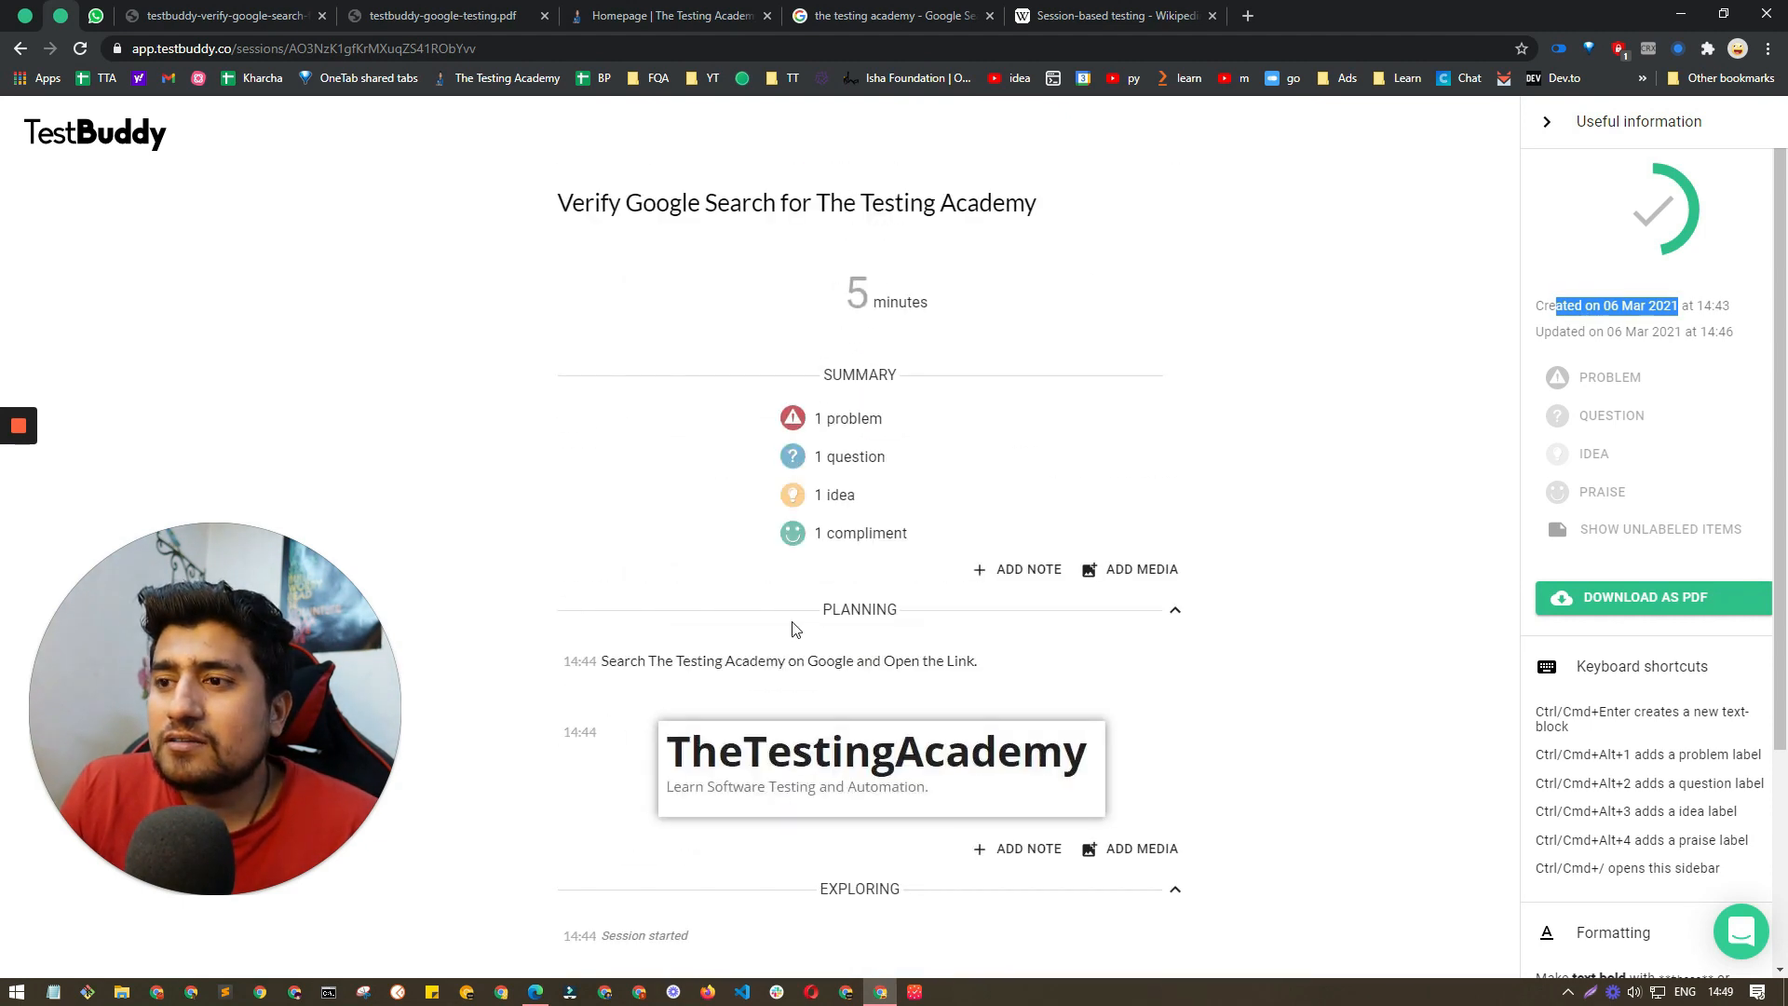